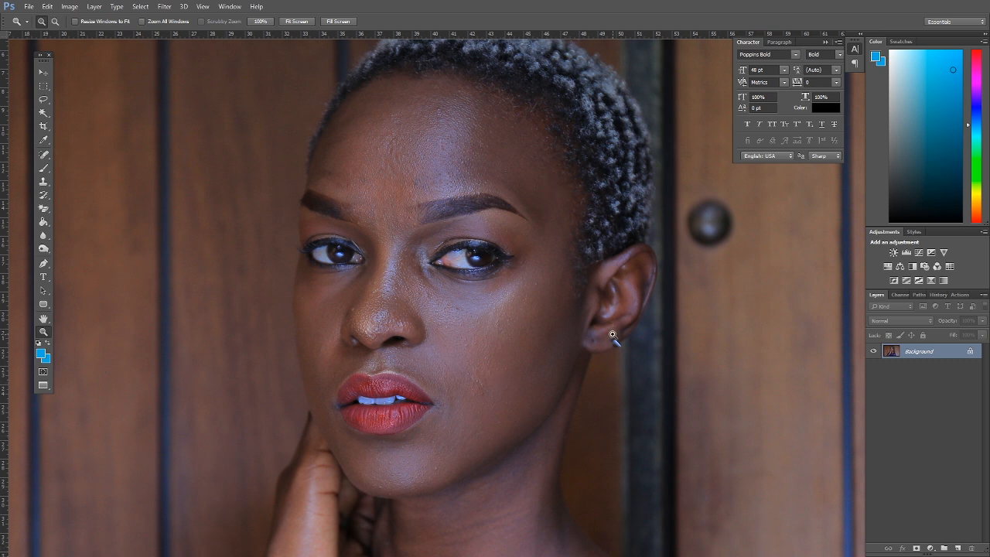
# - Examine the portrait's skin up close across the forehead, eyes, nose, cheeks and mouth for blemishes and uneven tones
pyautogui.moveTo(491, 144); pyautogui.dragTo(473, 194)
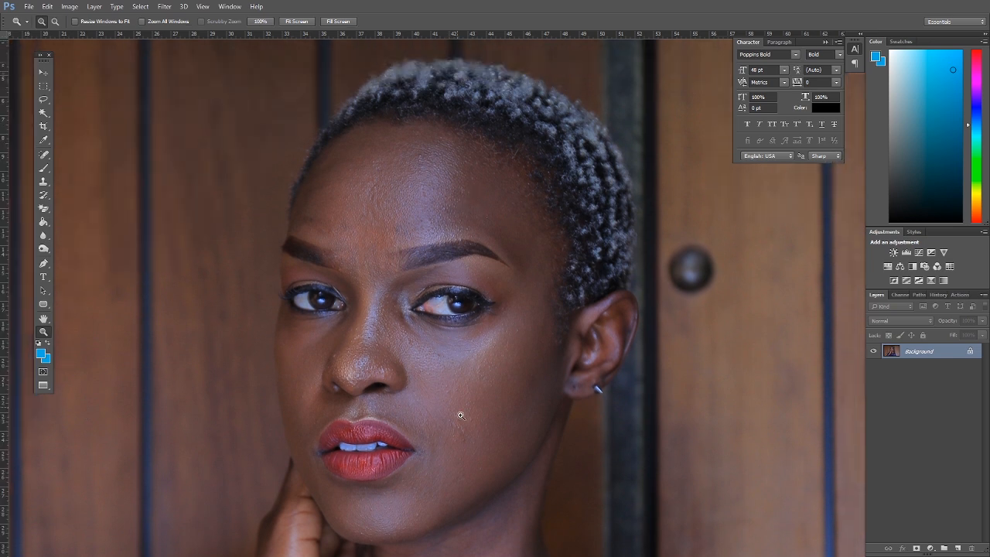
pyautogui.moveTo(463, 444); pyautogui.dragTo(510, 336)
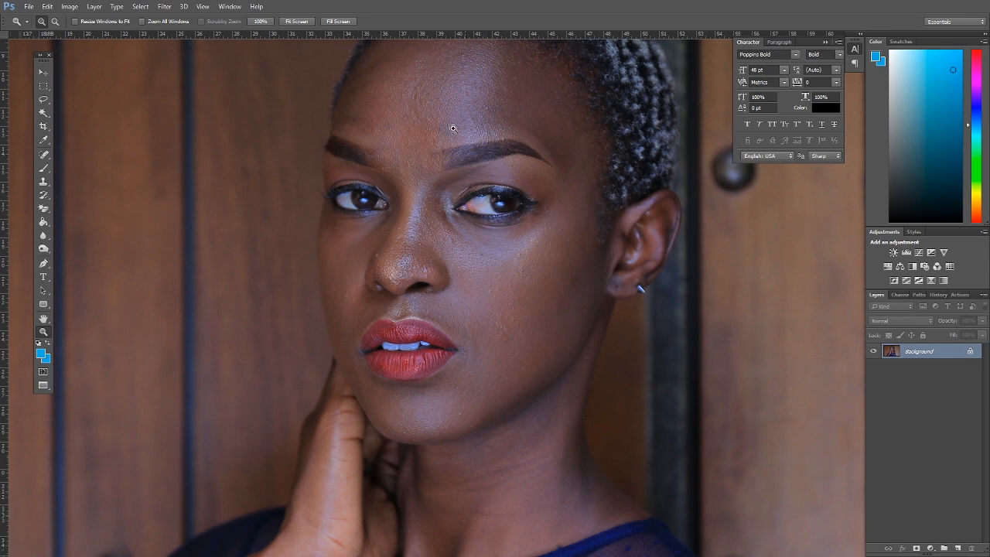
pyautogui.click(429, 114)
pyautogui.click(451, 106)
pyautogui.click(451, 106)
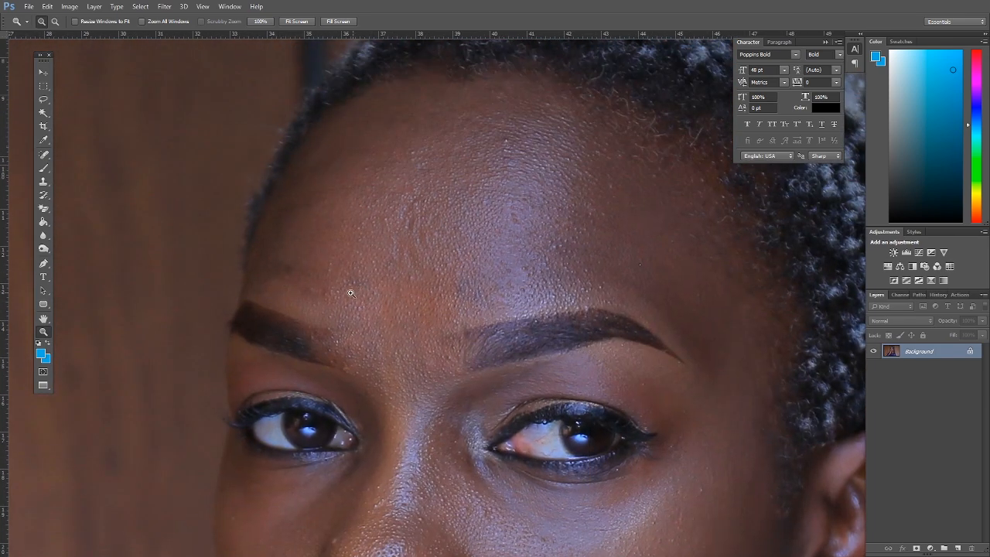
pyautogui.moveTo(596, 154); pyautogui.dragTo(499, 80)
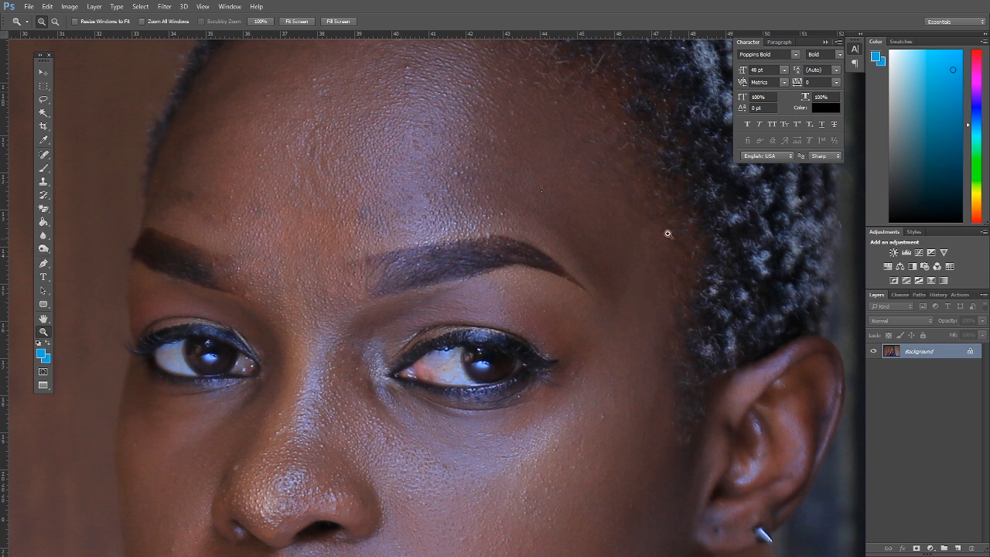
pyautogui.moveTo(478, 358); pyautogui.dragTo(602, 142)
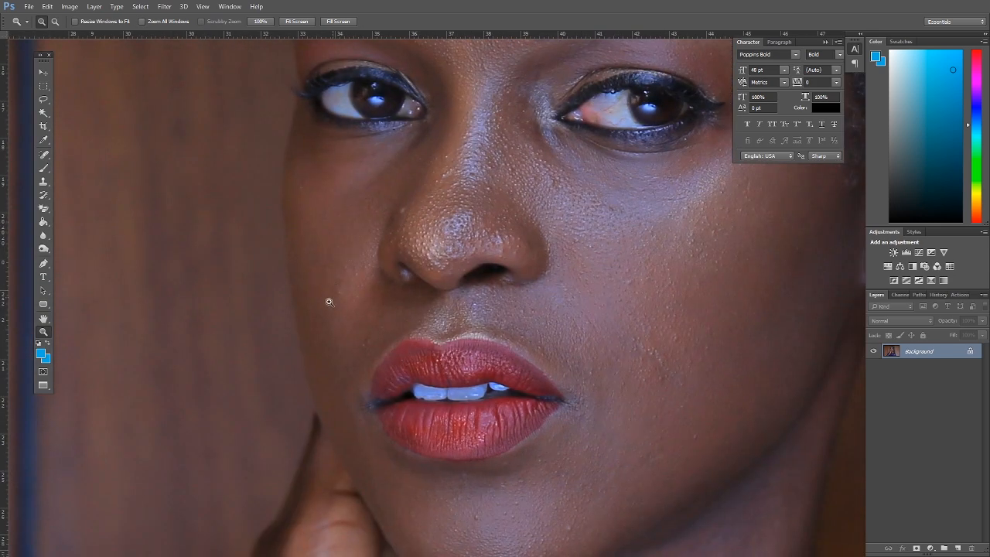
pyautogui.moveTo(669, 179); pyautogui.dragTo(475, 241)
pyautogui.moveTo(503, 391); pyautogui.dragTo(559, 121)
pyautogui.moveTo(492, 340); pyautogui.dragTo(537, 325)
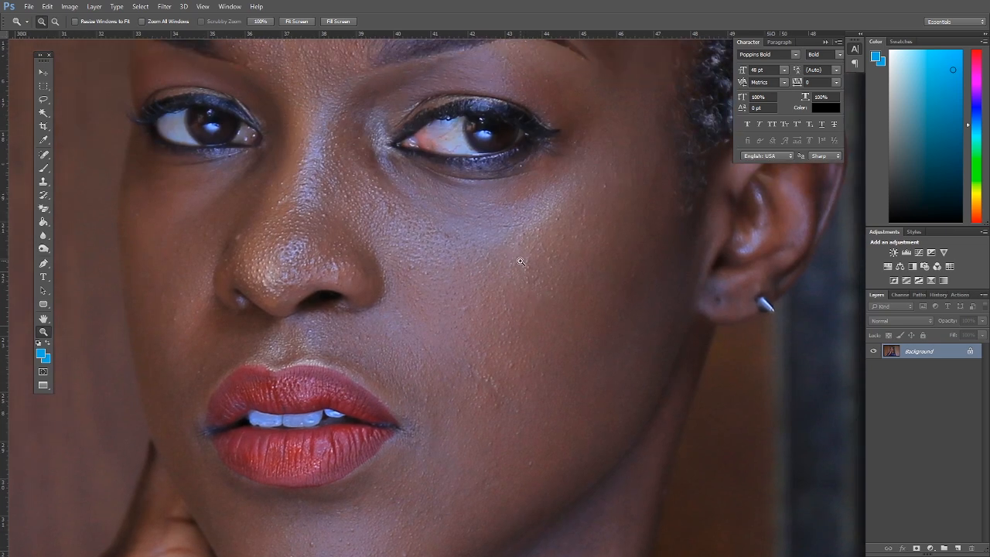
pyautogui.moveTo(600, 140); pyautogui.dragTo(567, 256)
pyautogui.moveTo(310, 200); pyautogui.dragTo(427, 197)
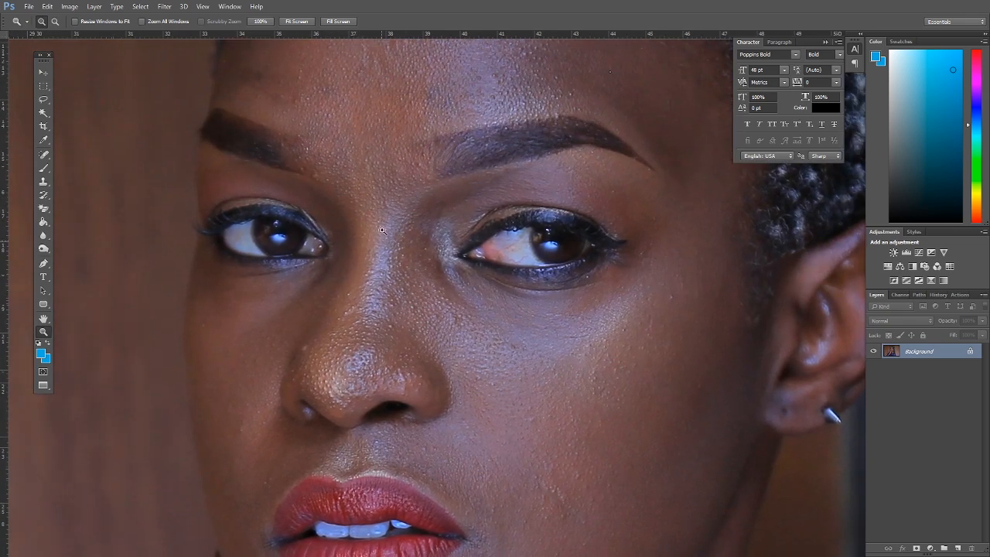
pyautogui.moveTo(369, 90); pyautogui.dragTo(506, 195)
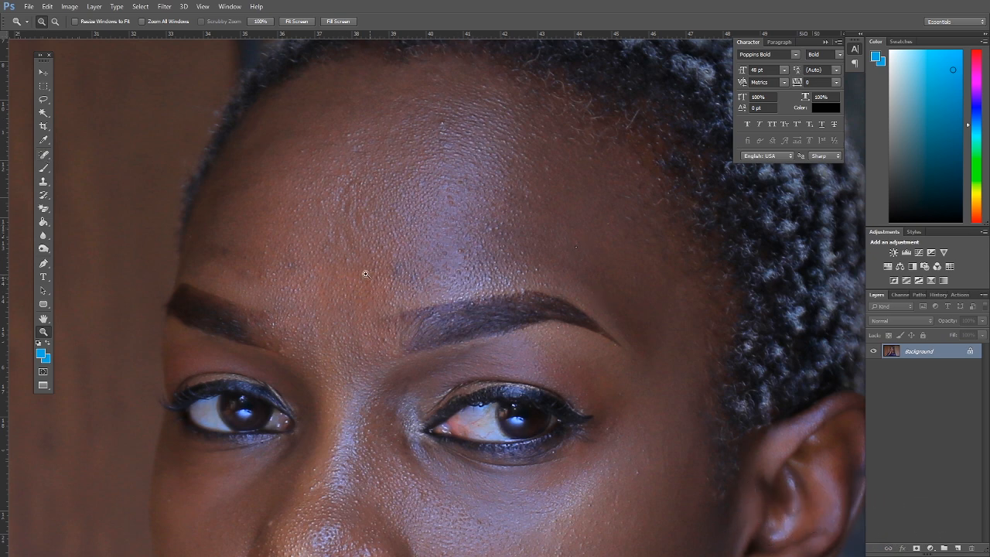
pyautogui.moveTo(384, 426); pyautogui.dragTo(354, 163)
pyautogui.moveTo(399, 338); pyautogui.dragTo(552, 328)
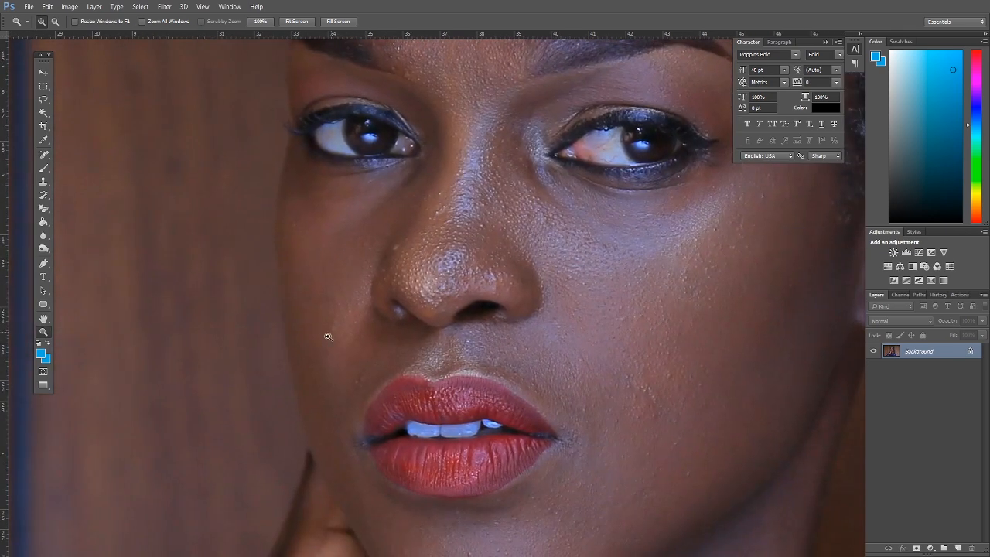
pyautogui.moveTo(331, 333); pyautogui.dragTo(313, 305)
pyautogui.moveTo(444, 178); pyautogui.dragTo(467, 313)
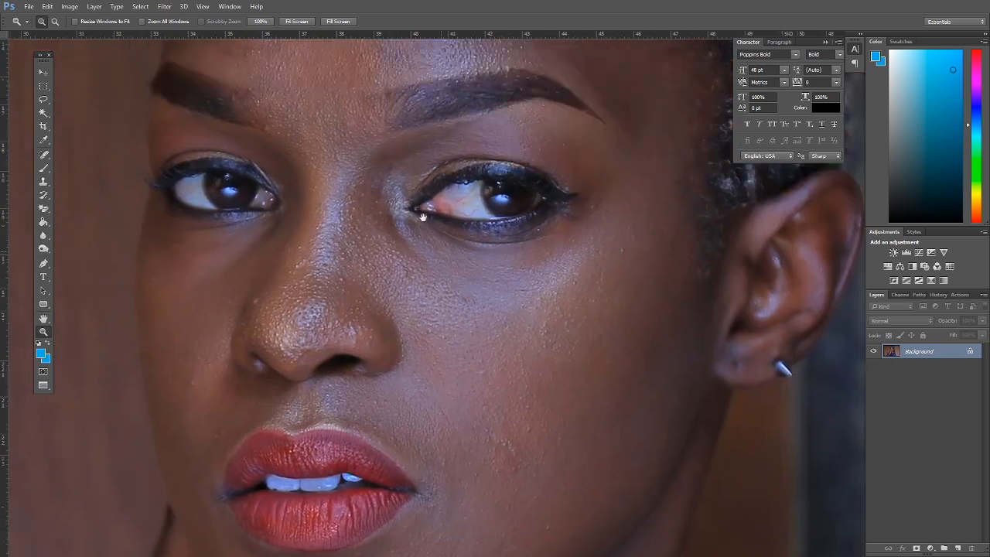
pyautogui.moveTo(407, 179); pyautogui.dragTo(414, 292)
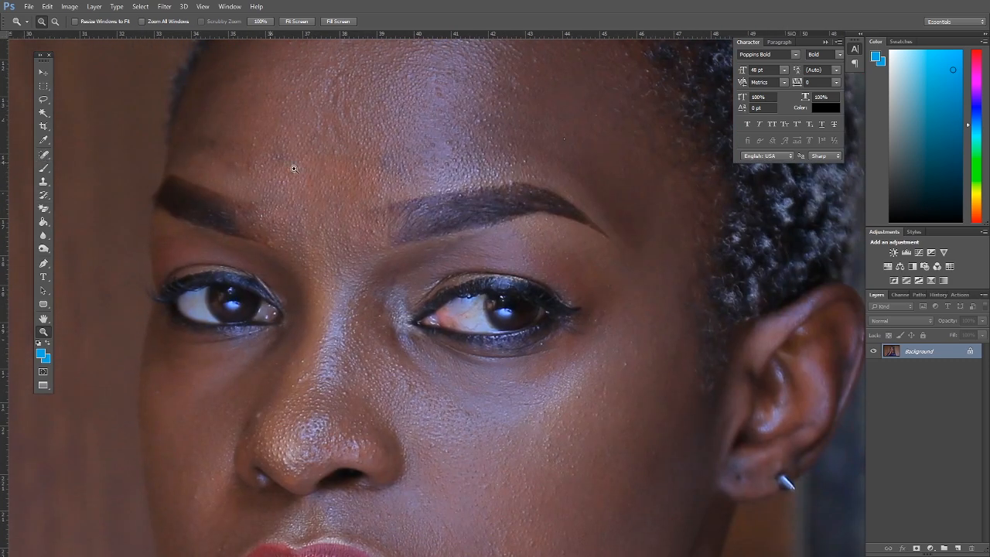
pyautogui.moveTo(475, 110); pyautogui.dragTo(471, 191)
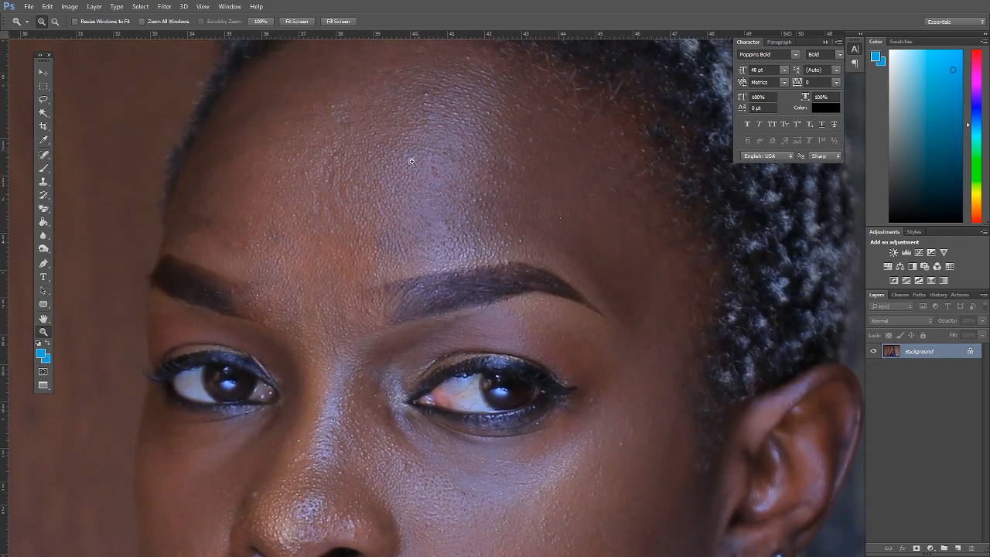
pyautogui.moveTo(408, 147); pyautogui.dragTo(398, 201)
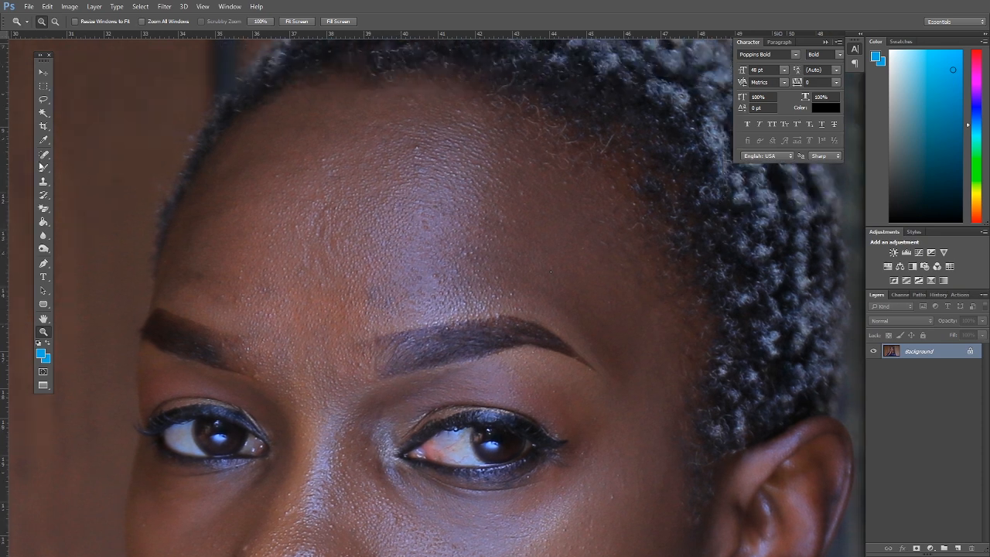
# - Use the Patch tool to replace a blemish at the side of the forehead with nearby clean skin
pyautogui.moveTo(47, 158); pyautogui.dragTo(81, 179)
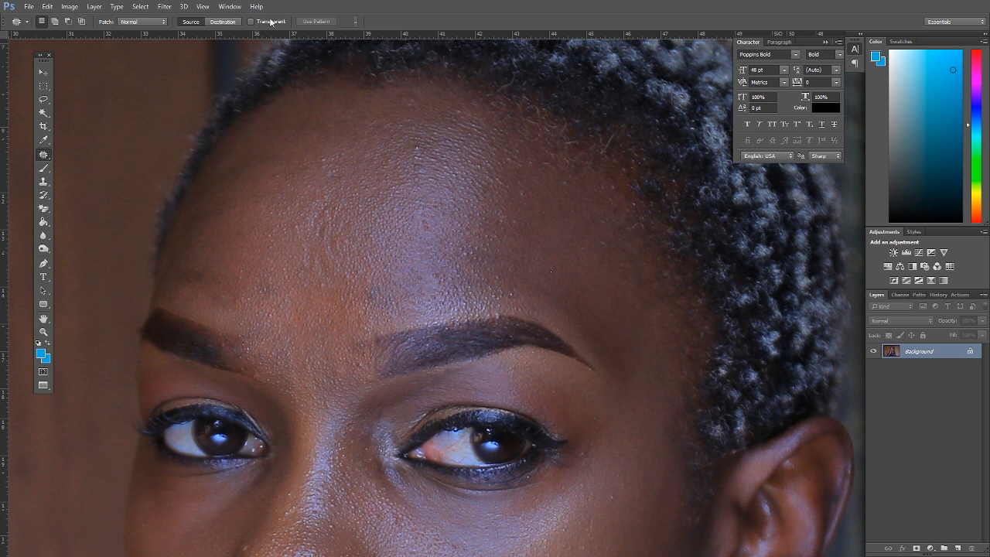
pyautogui.moveTo(193, 268)
pyautogui.mouseDown()
pyautogui.moveTo(195, 290)
pyautogui.moveTo(193, 268)
pyautogui.moveTo(205, 270)
pyautogui.moveTo(217, 251)
pyautogui.mouseUp()
pyautogui.hotkey('ctrl', 'd')
# - Patch the blemishes on the ear-side cheek and near the outer corner of the eye with clean skin
pyautogui.moveTo(531, 281); pyautogui.dragTo(513, 199)
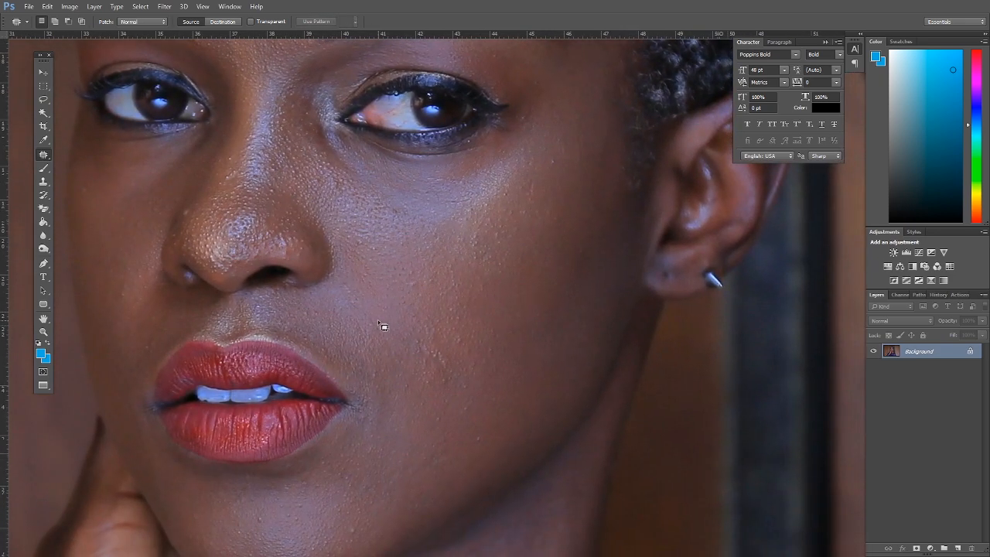
pyautogui.moveTo(585, 250)
pyautogui.mouseDown()
pyautogui.moveTo(592, 254)
pyautogui.moveTo(569, 285)
pyautogui.mouseUp()
pyautogui.hotkey('ctrl', 'd')
pyautogui.moveTo(549, 148)
pyautogui.mouseDown()
pyautogui.moveTo(545, 158)
pyautogui.moveTo(563, 147)
pyautogui.moveTo(557, 127)
pyautogui.moveTo(557, 198)
pyautogui.mouseUp()
pyautogui.hotkey('ctrl', 'd')
# - Patch the blemishes beside the nose and on the cheek farther from the visible ear
pyautogui.moveTo(232, 224)
pyautogui.mouseDown()
pyautogui.moveTo(320, 256)
pyautogui.moveTo(370, 254)
pyautogui.moveTo(323, 237)
pyautogui.mouseUp()
pyautogui.moveTo(321, 244); pyautogui.dragTo(322, 256)
pyautogui.hotkey('ctrl', 'd')
pyautogui.moveTo(224, 210)
pyautogui.mouseDown()
pyautogui.moveTo(217, 227)
pyautogui.moveTo(224, 209)
pyautogui.moveTo(227, 252)
pyautogui.mouseUp()
pyautogui.hotkey('ctrl', 'd')
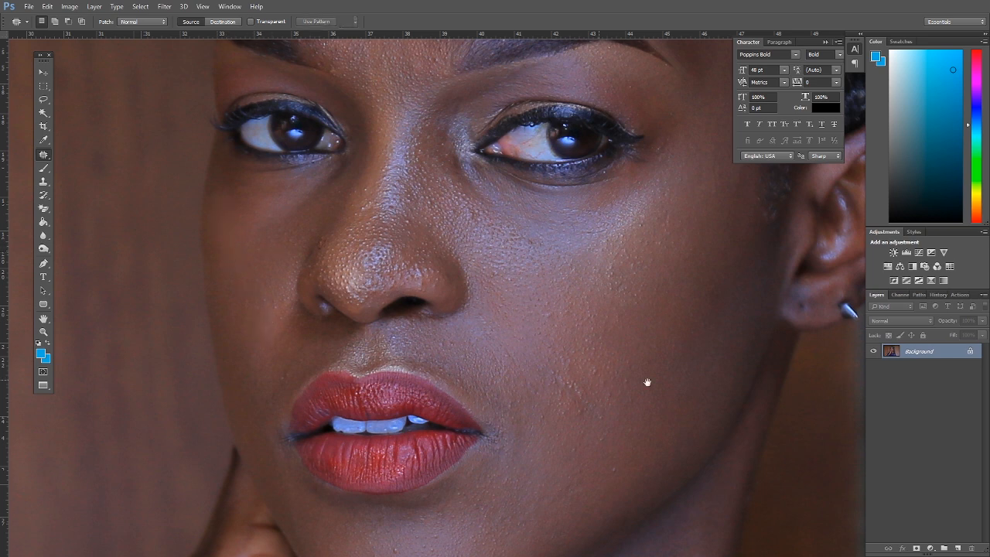
# - Patch the visible marks on the lower cheek beside the mouth with clean neighbouring skin
pyautogui.moveTo(597, 379); pyautogui.dragTo(557, 259)
pyautogui.moveTo(513, 342)
pyautogui.mouseDown()
pyautogui.moveTo(541, 345)
pyautogui.moveTo(533, 330)
pyautogui.mouseUp()
pyautogui.moveTo(531, 346); pyautogui.dragTo(547, 318)
pyautogui.hotkey('ctrl', 'd')
# - Patch the small spots on the chin and along the jawline with clean surrounding skin
pyautogui.moveTo(318, 454); pyautogui.dragTo(325, 464)
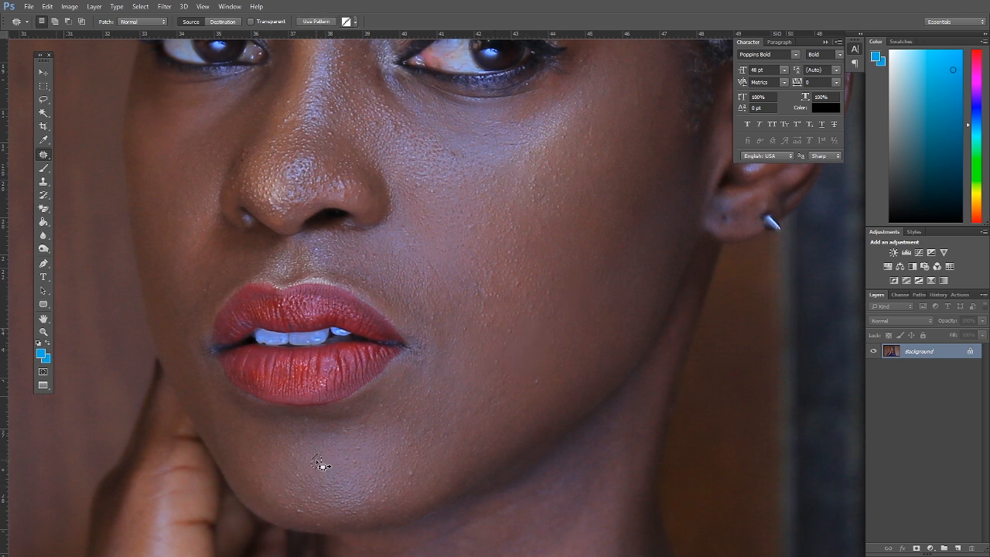
pyautogui.moveTo(417, 471); pyautogui.dragTo(422, 468)
pyautogui.hotkey('ctrl', 'd')
pyautogui.moveTo(543, 392); pyautogui.dragTo(564, 349)
pyautogui.hotkey('ctrl', 'd')
pyautogui.moveTo(503, 361); pyautogui.dragTo(499, 365)
pyautogui.hotkey('ctrl', 'd')
pyautogui.moveTo(358, 449)
pyautogui.mouseDown()
pyautogui.moveTo(380, 432)
pyautogui.moveTo(349, 462)
pyautogui.mouseUp()
# - Patch the remaining bumps on the ear-side cheek and the mark beside the outer corner of the eye
pyautogui.moveTo(548, 246); pyautogui.dragTo(492, 364)
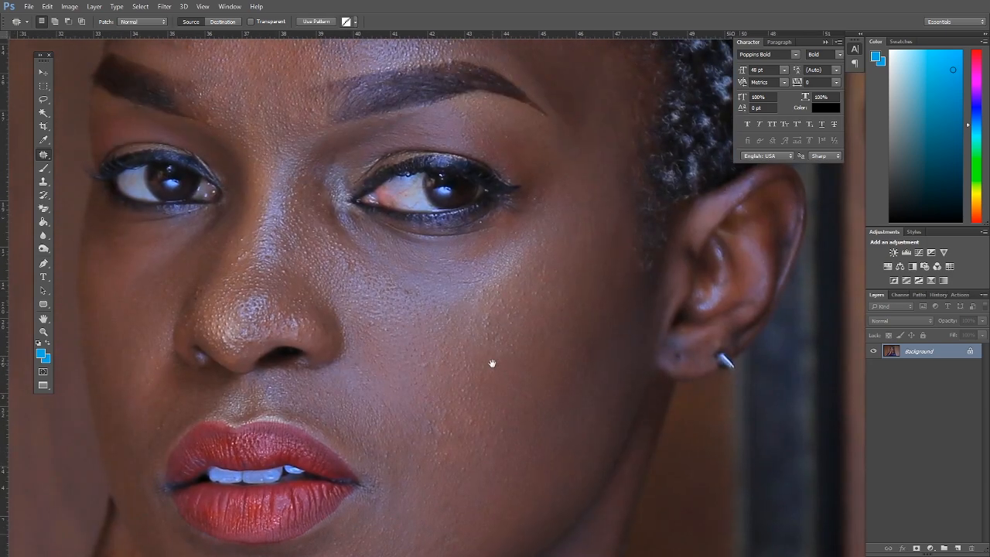
pyautogui.moveTo(492, 272)
pyautogui.mouseDown()
pyautogui.moveTo(473, 348)
pyautogui.moveTo(444, 373)
pyautogui.moveTo(456, 359)
pyautogui.mouseUp()
pyautogui.moveTo(449, 361); pyautogui.dragTo(436, 375)
pyautogui.moveTo(493, 347)
pyautogui.mouseDown()
pyautogui.moveTo(491, 359)
pyautogui.moveTo(494, 349)
pyautogui.mouseUp()
pyautogui.moveTo(493, 349); pyautogui.dragTo(506, 335)
pyautogui.moveTo(526, 283)
pyautogui.mouseDown()
pyautogui.moveTo(495, 376)
pyautogui.moveTo(474, 386)
pyautogui.moveTo(522, 344)
pyautogui.moveTo(490, 348)
pyautogui.mouseUp()
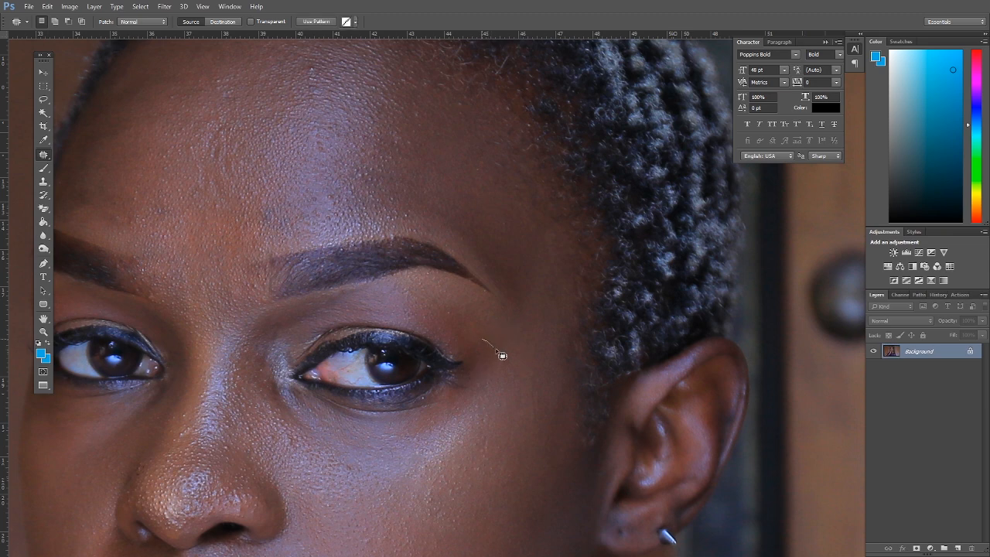
pyautogui.hotkey('ctrl', 'd')
# - Patch the blemishes on the lower forehead, between and above the eyebrows
pyautogui.moveTo(370, 147); pyautogui.dragTo(430, 283)
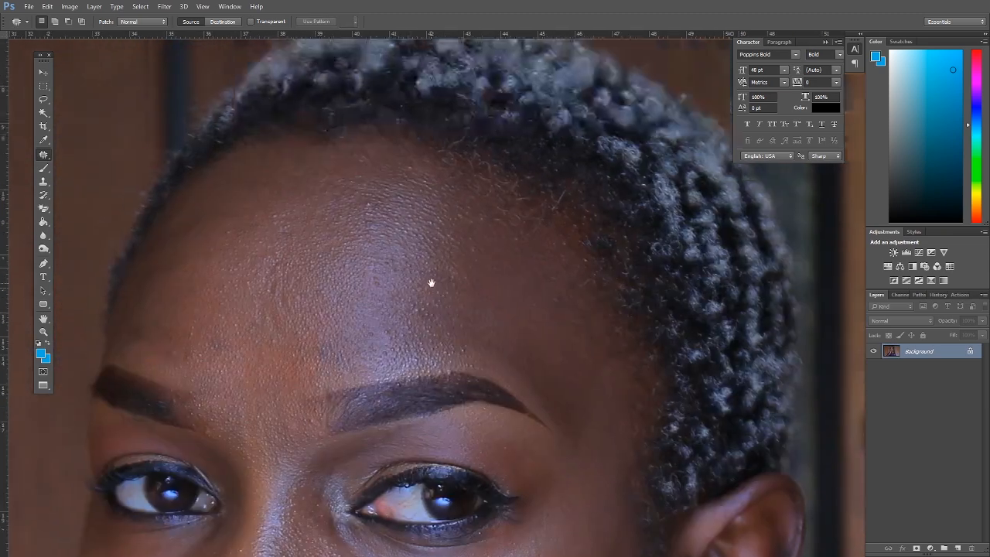
pyautogui.moveTo(335, 337)
pyautogui.mouseDown()
pyautogui.moveTo(322, 366)
pyautogui.moveTo(349, 374)
pyautogui.moveTo(338, 338)
pyautogui.mouseUp()
pyautogui.moveTo(337, 351); pyautogui.dragTo(326, 326)
pyautogui.hotkey('ctrl', 'd')
pyautogui.moveTo(280, 288); pyautogui.dragTo(375, 333)
pyautogui.moveTo(309, 385)
pyautogui.mouseDown()
pyautogui.moveTo(308, 400)
pyautogui.moveTo(308, 365)
pyautogui.mouseUp()
pyautogui.hotkey('ctrl', 'd')
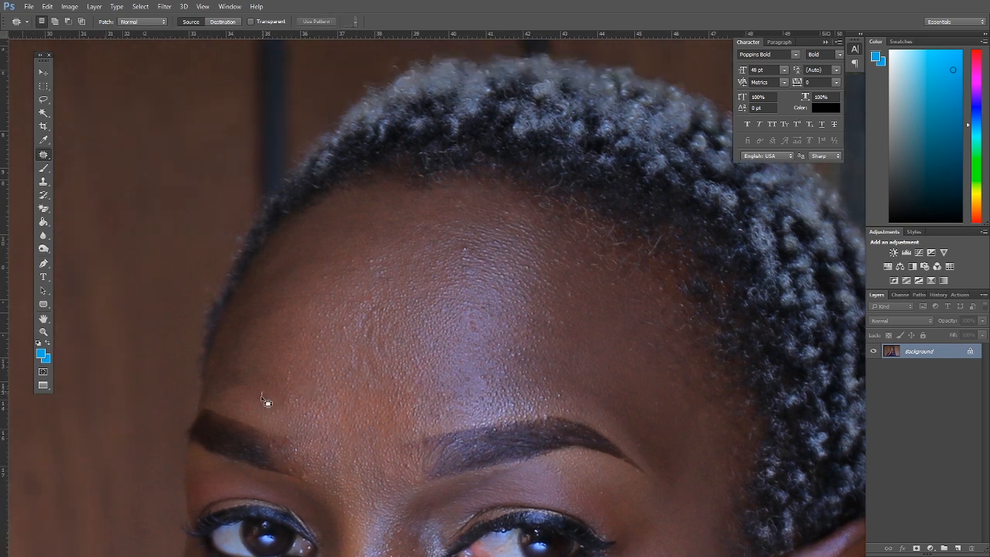
pyautogui.moveTo(237, 360)
pyautogui.mouseDown()
pyautogui.moveTo(259, 384)
pyautogui.moveTo(265, 343)
pyautogui.mouseUp()
pyautogui.hotkey('ctrl', 'd')
# - Patch the spots on the upper forehead below the hairline with clean nearby skin
pyautogui.moveTo(378, 251)
pyautogui.mouseDown()
pyautogui.moveTo(380, 265)
pyautogui.moveTo(369, 260)
pyautogui.mouseUp()
pyautogui.hotkey('ctrl', 'd')
pyautogui.moveTo(376, 264)
pyautogui.mouseDown()
pyautogui.moveTo(344, 257)
pyautogui.moveTo(389, 290)
pyautogui.moveTo(327, 254)
pyautogui.mouseUp()
pyautogui.hotkey('ctrl', 'd')
pyautogui.hotkey('ctrl', 'd')
# - Patch the remaining spots around the temples and the outer edges of the forehead
pyautogui.moveTo(681, 302); pyautogui.dragTo(667, 290)
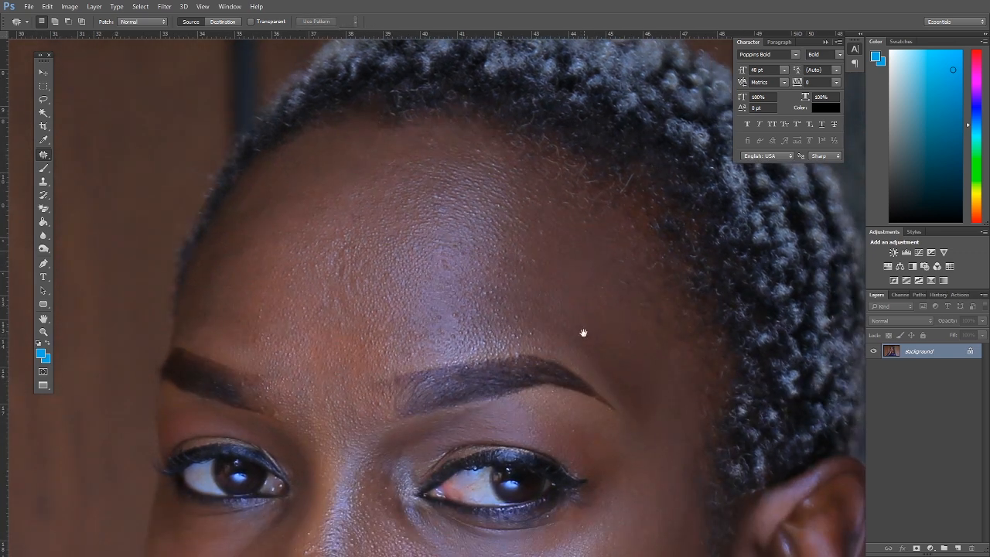
pyautogui.moveTo(586, 371)
pyautogui.mouseDown()
pyautogui.moveTo(599, 384)
pyautogui.moveTo(578, 360)
pyautogui.moveTo(603, 367)
pyautogui.moveTo(646, 423)
pyautogui.moveTo(611, 372)
pyautogui.mouseUp()
pyautogui.hotkey('ctrl', 'd')
pyautogui.moveTo(630, 399); pyautogui.dragTo(638, 363)
pyautogui.hotkey('ctrl', 'd')
pyautogui.moveTo(334, 344); pyautogui.dragTo(461, 298)
pyautogui.moveTo(323, 274)
pyautogui.mouseDown()
pyautogui.moveTo(309, 285)
pyautogui.moveTo(350, 282)
pyautogui.moveTo(340, 267)
pyautogui.mouseUp()
pyautogui.hotkey('ctrl', 'd')
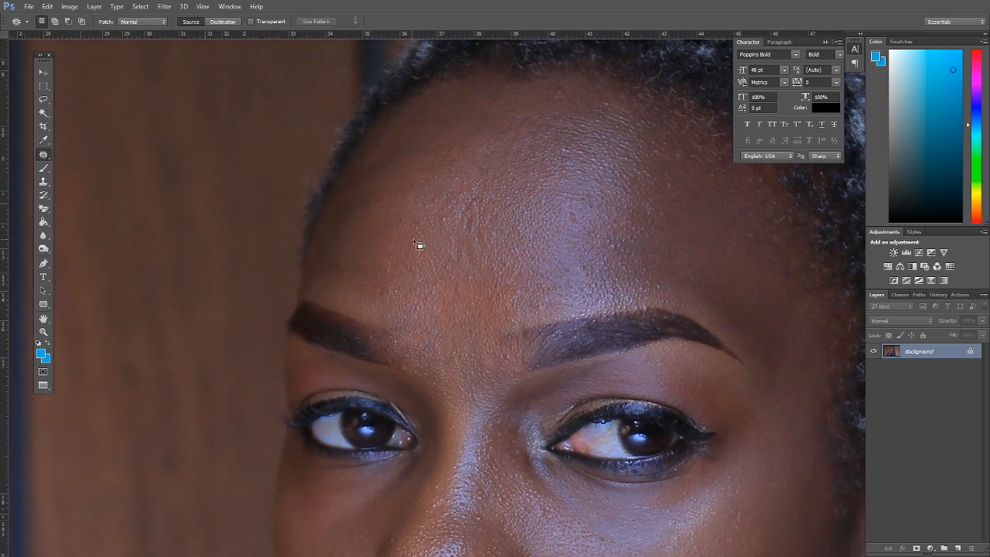
# - Review the retouched skin over the whole face and up close from the hairline down to the neck
pyautogui.keyDown('alt'); pyautogui.click(415, 234); pyautogui.keyUp('alt')
pyautogui.keyDown('alt'); pyautogui.click(416, 234); pyautogui.keyUp('alt')
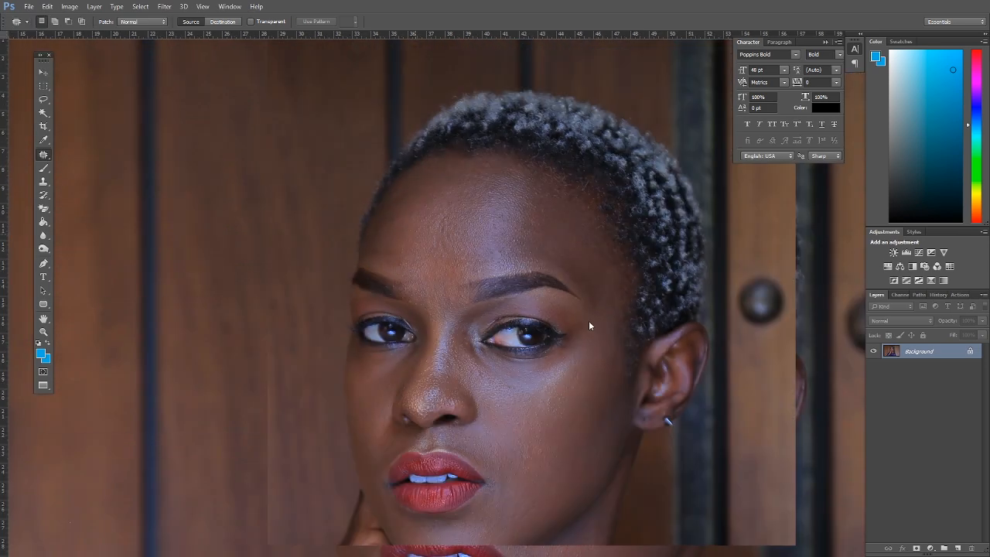
pyautogui.moveTo(588, 442); pyautogui.dragTo(504, 452)
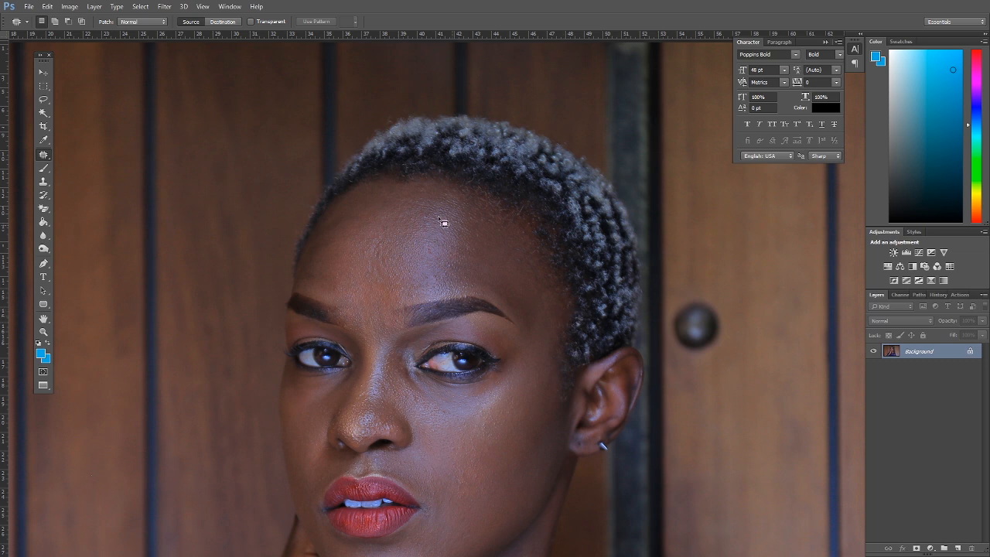
pyautogui.click(48, 332)
pyautogui.click(474, 235)
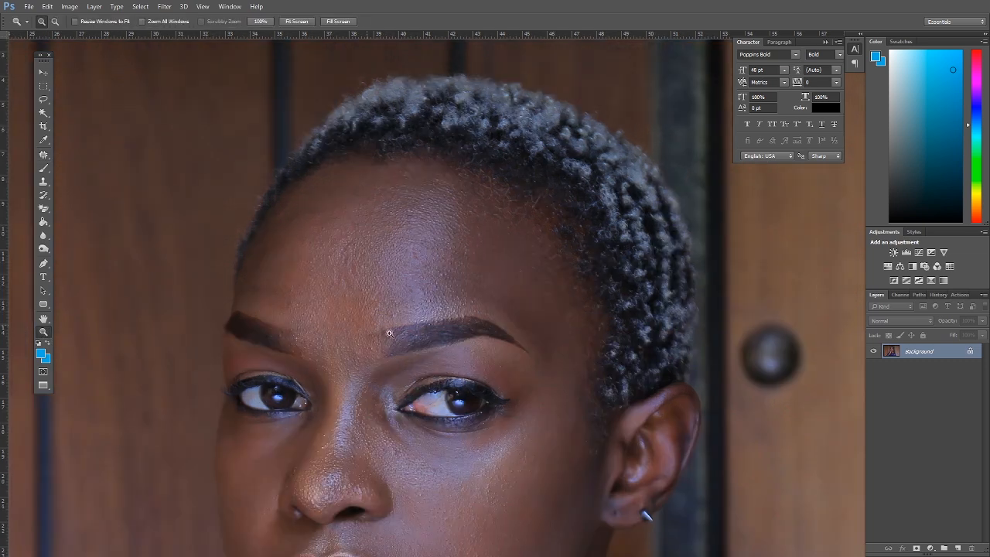
pyautogui.click(462, 276)
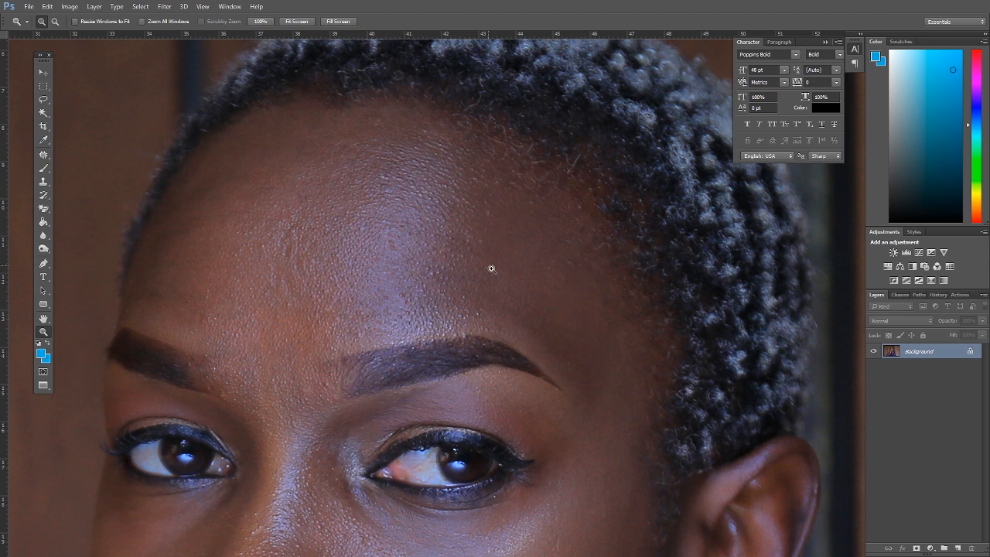
pyautogui.moveTo(609, 433); pyautogui.dragTo(617, 114)
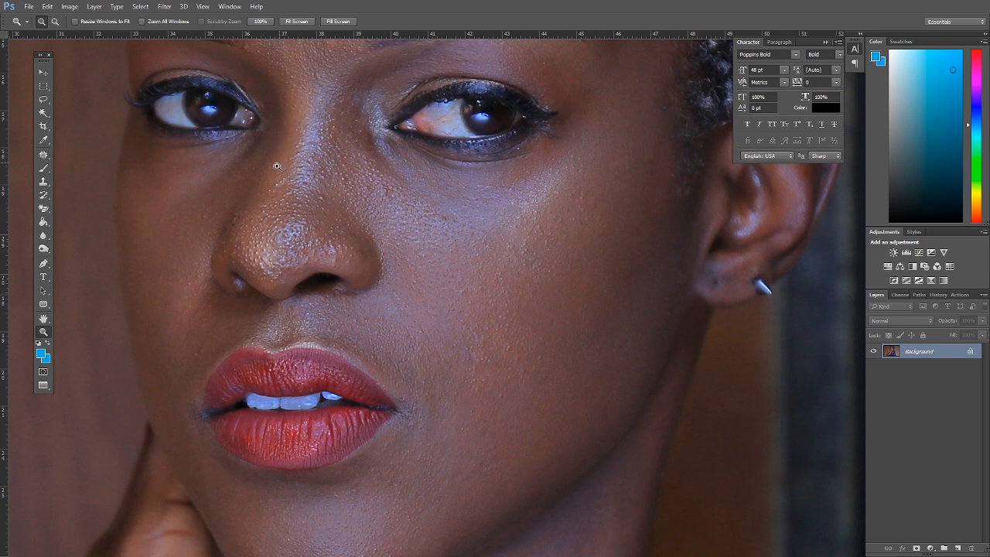
pyautogui.moveTo(336, 374); pyautogui.dragTo(418, 99)
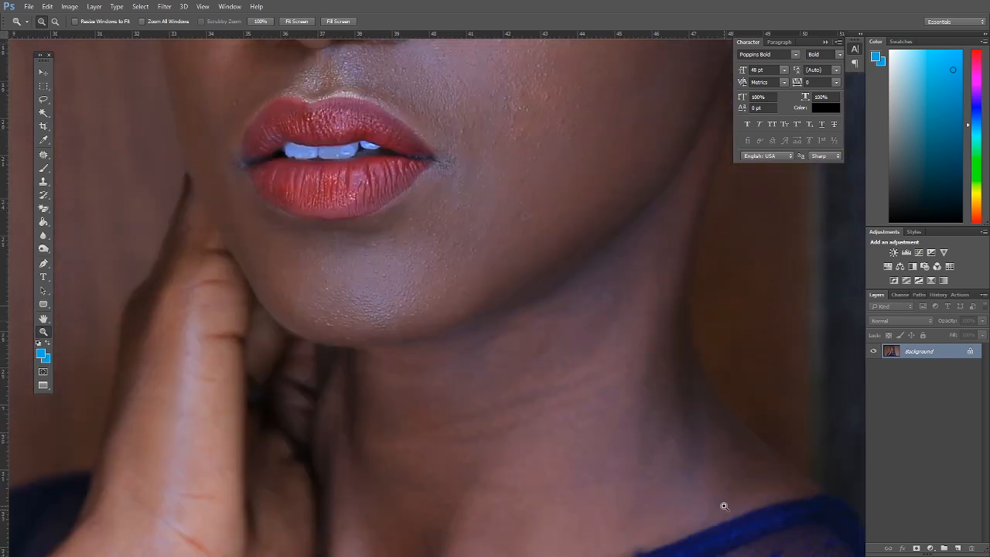
pyautogui.moveTo(555, 134); pyautogui.dragTo(474, 334)
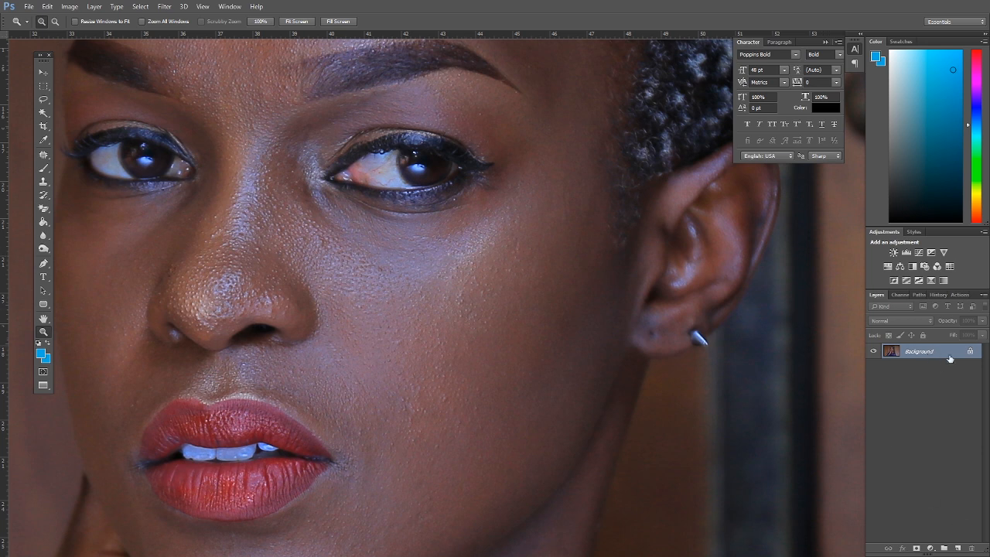
# - Duplicate the Background layer twice, naming the lower copy "tones" and the upper copy "textures"
pyautogui.moveTo(943, 355); pyautogui.dragTo(961, 549)
pyautogui.doubleClick(927, 365)
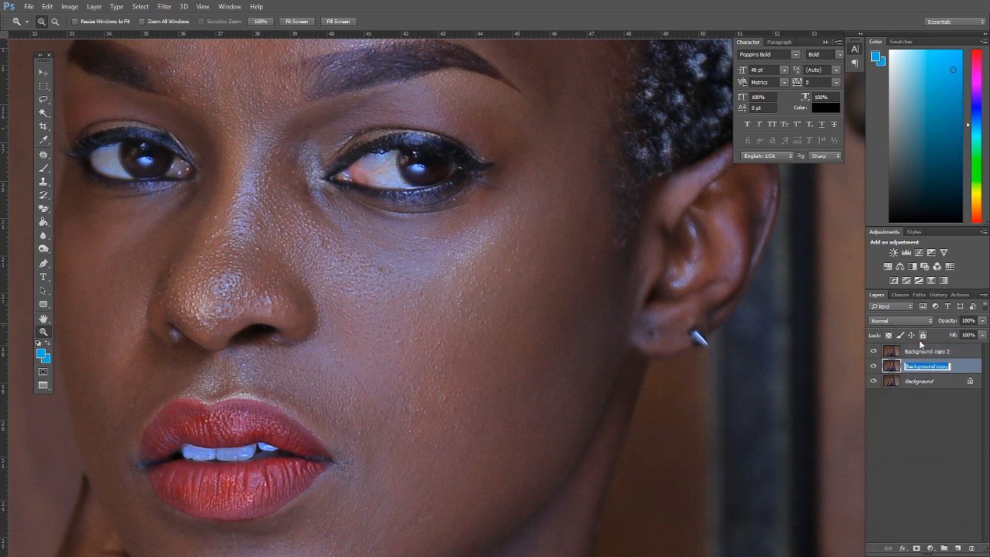
pyautogui.write('tones')
pyautogui.press('Return')
pyautogui.doubleClick(931, 351)
pyautogui.write('textures')
# - Hide the textures layer and open Gaussian Blur for the tones layer, bringing the radius down to 0.1 pixels
pyautogui.click(934, 371)
pyautogui.click(876, 354)
pyautogui.keyDown('alt'); pyautogui.click(303, 259); pyautogui.keyUp('alt')
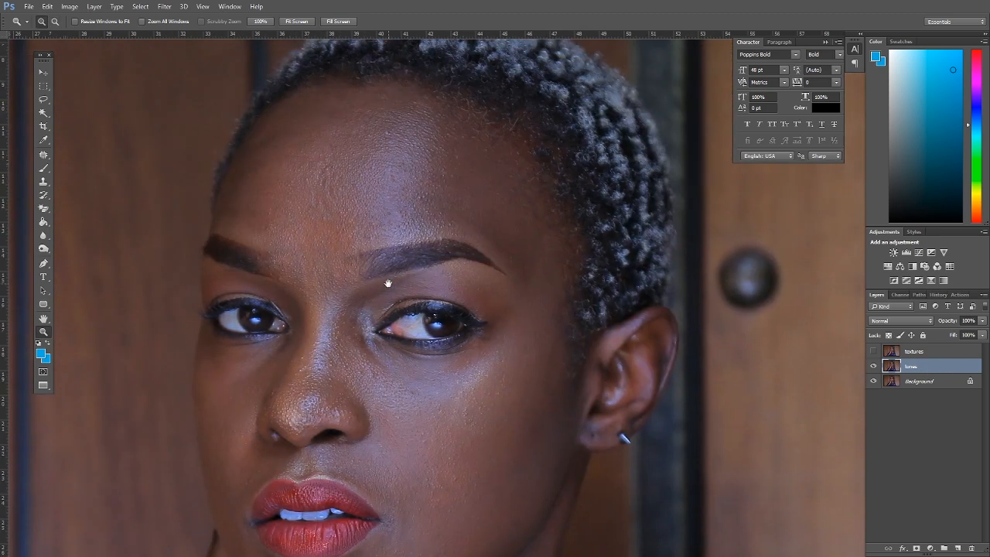
pyautogui.click(164, 8)
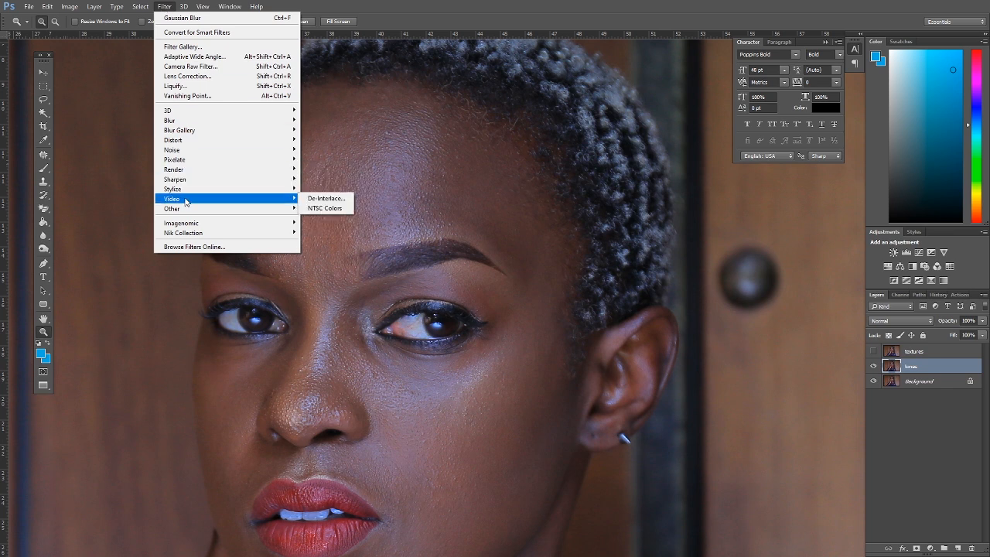
pyautogui.moveTo(193, 126)
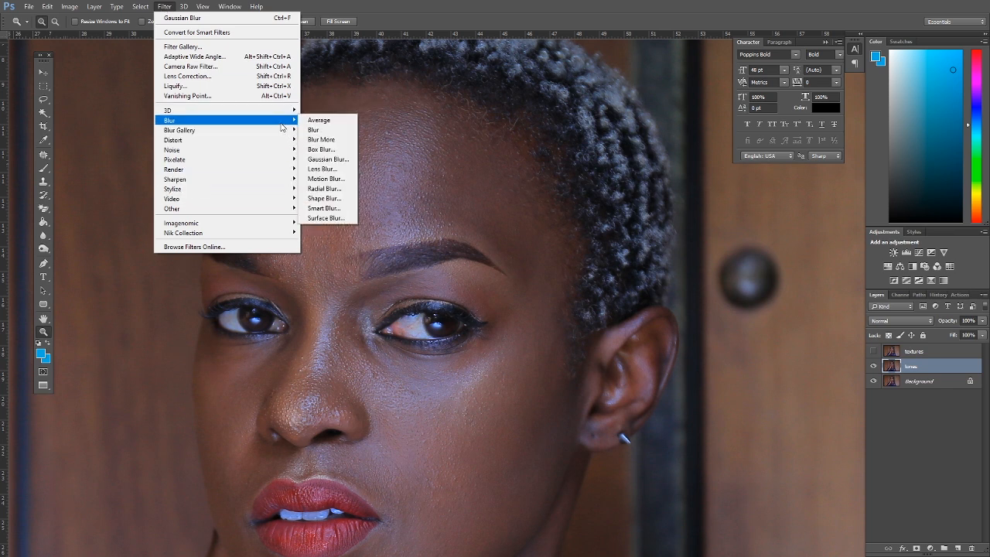
pyautogui.click(331, 159)
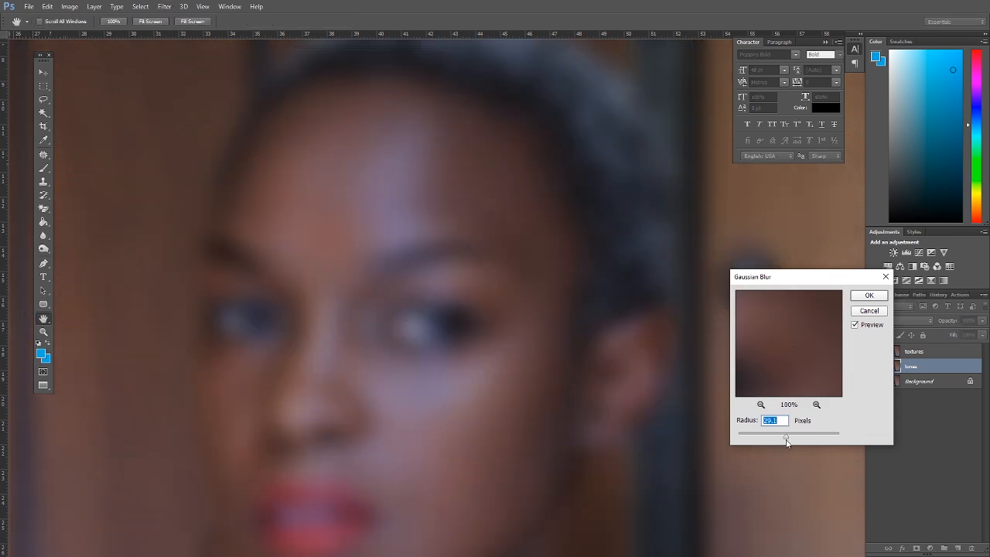
pyautogui.moveTo(788, 439); pyautogui.dragTo(702, 427)
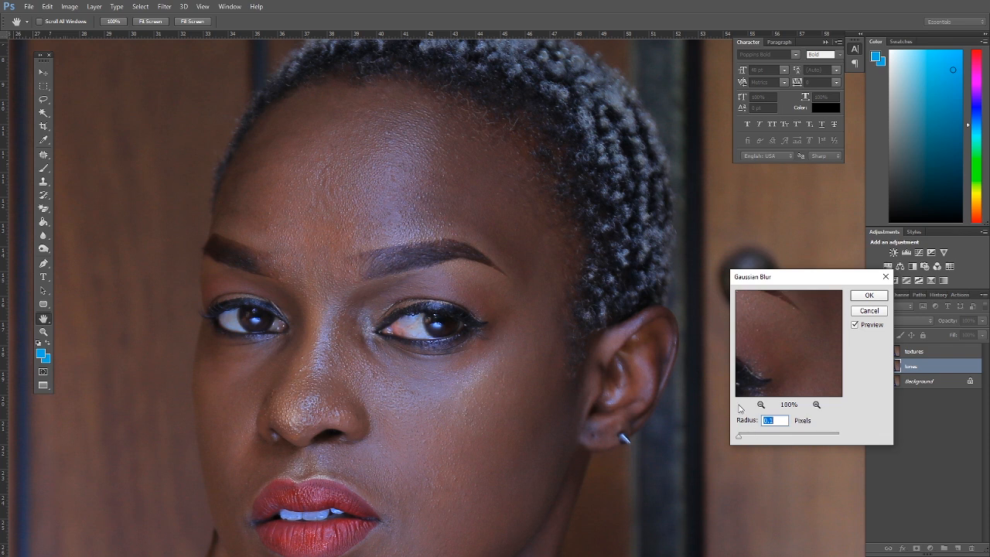
# - Blur the tones layer until the skin texture disappears, applying Gaussian Blur with a radius of about 11.4 pixels
pyautogui.moveTo(838, 277); pyautogui.dragTo(713, 246)
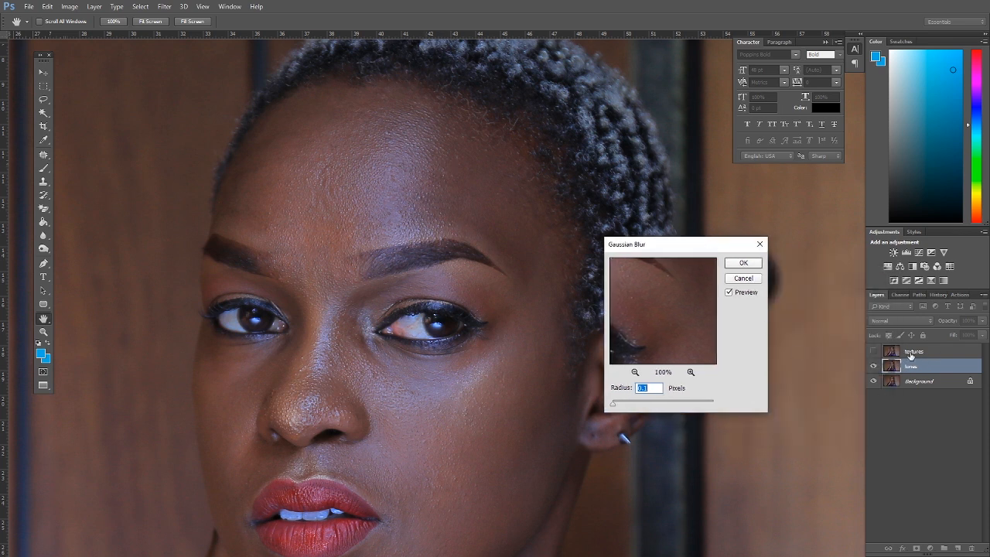
pyautogui.moveTo(670, 248); pyautogui.dragTo(707, 255)
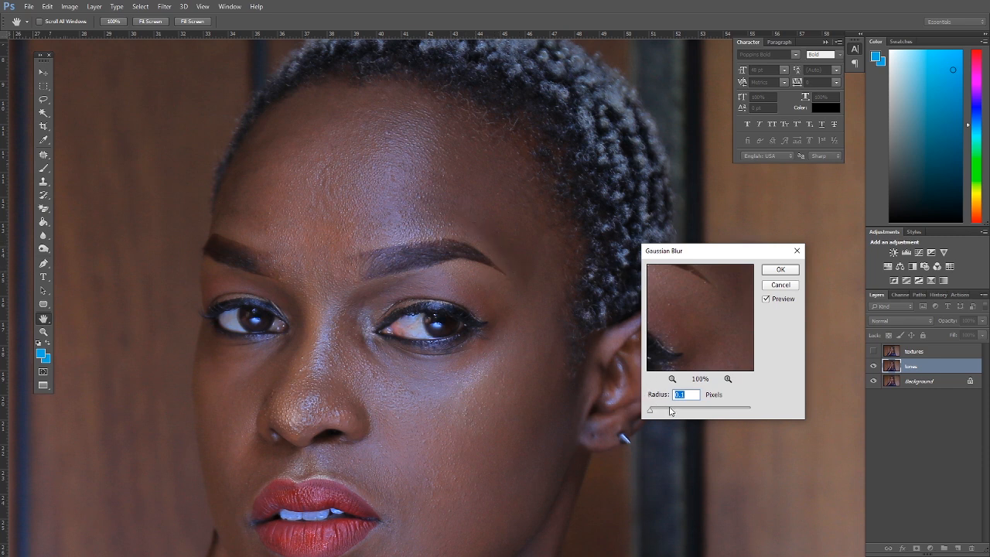
pyautogui.moveTo(669, 412); pyautogui.dragTo(693, 414)
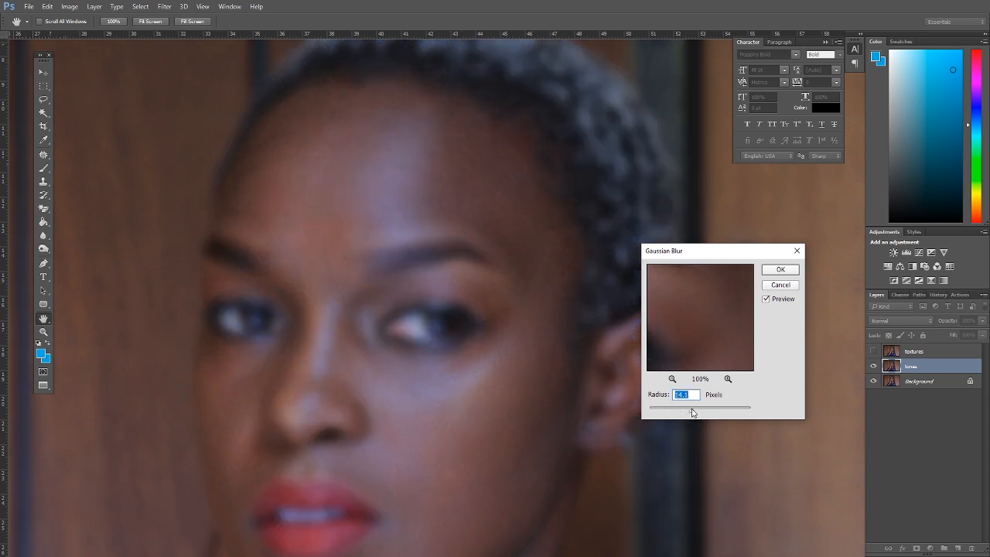
pyautogui.moveTo(693, 413); pyautogui.dragTo(690, 413)
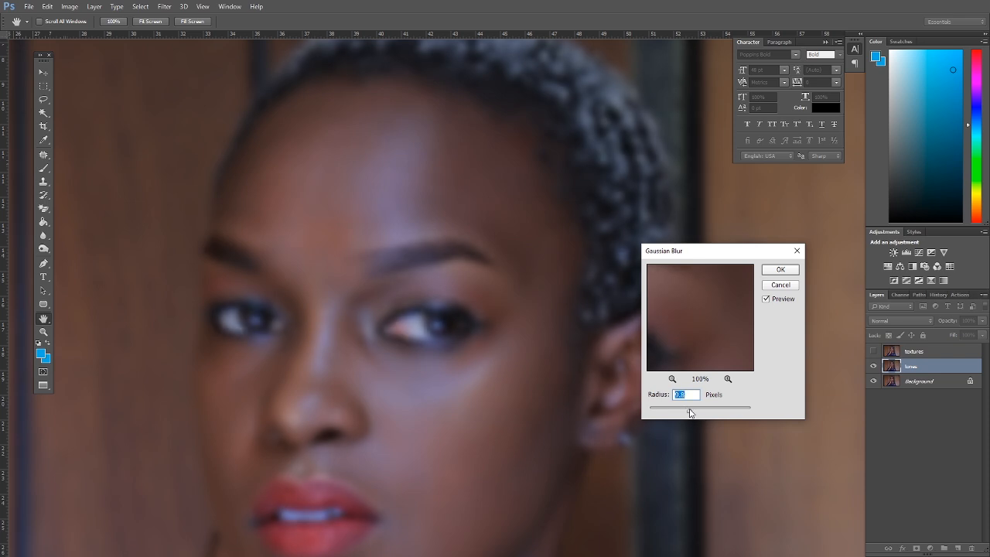
pyautogui.moveTo(691, 413); pyautogui.dragTo(691, 413)
pyautogui.press('alt')
pyautogui.keyDown('alt'); pyautogui.click(393, 331); pyautogui.keyUp('alt')
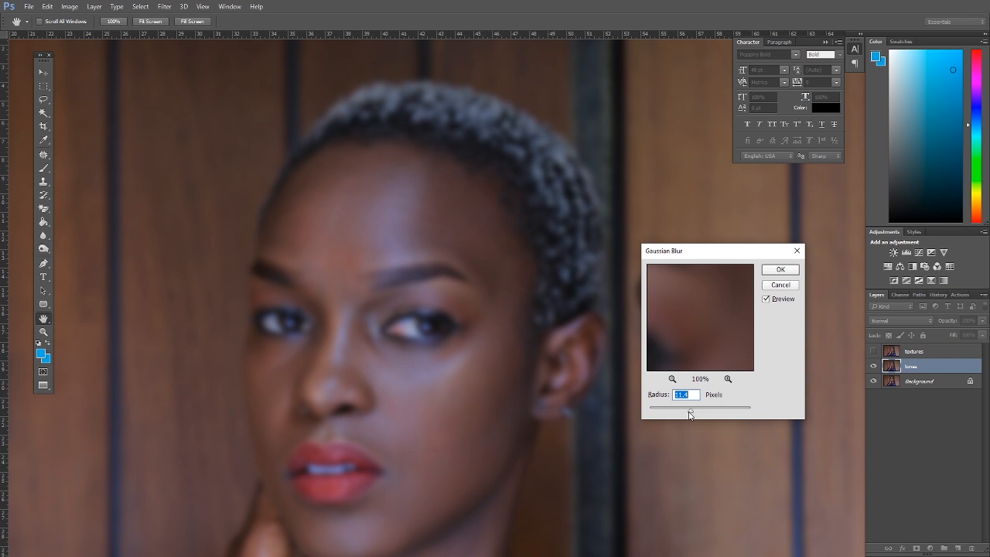
pyautogui.moveTo(691, 414); pyautogui.dragTo(691, 414)
# - Show the textures layer again and make it the active layer
pyautogui.click(873, 352)
pyautogui.click(922, 353)
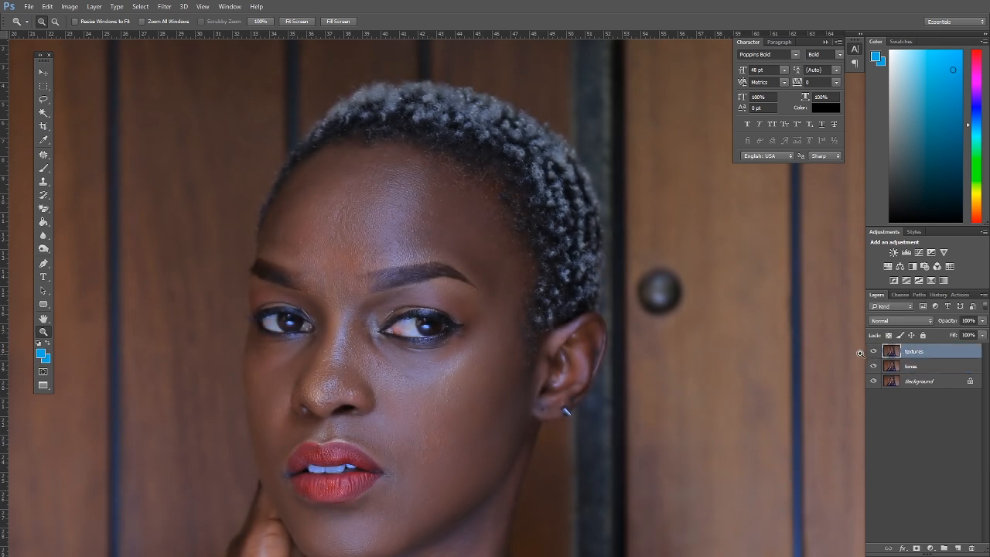
pyautogui.click(68, 8)
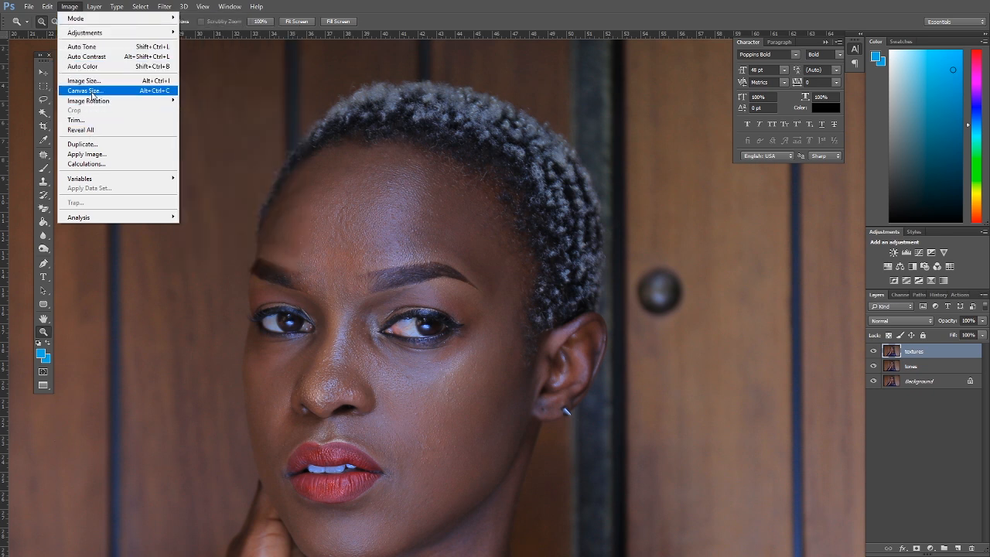
pyautogui.moveTo(41, 6)
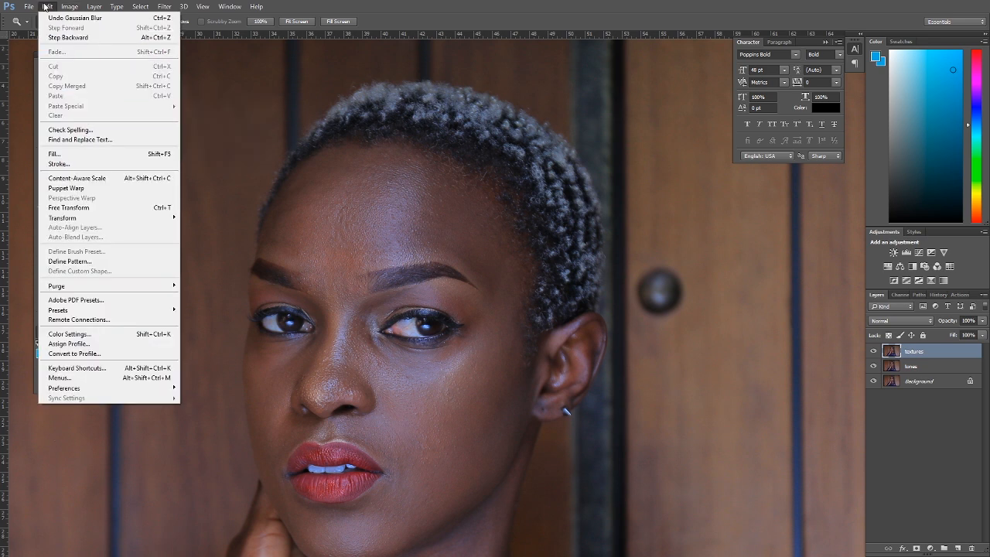
pyautogui.press('Escape')
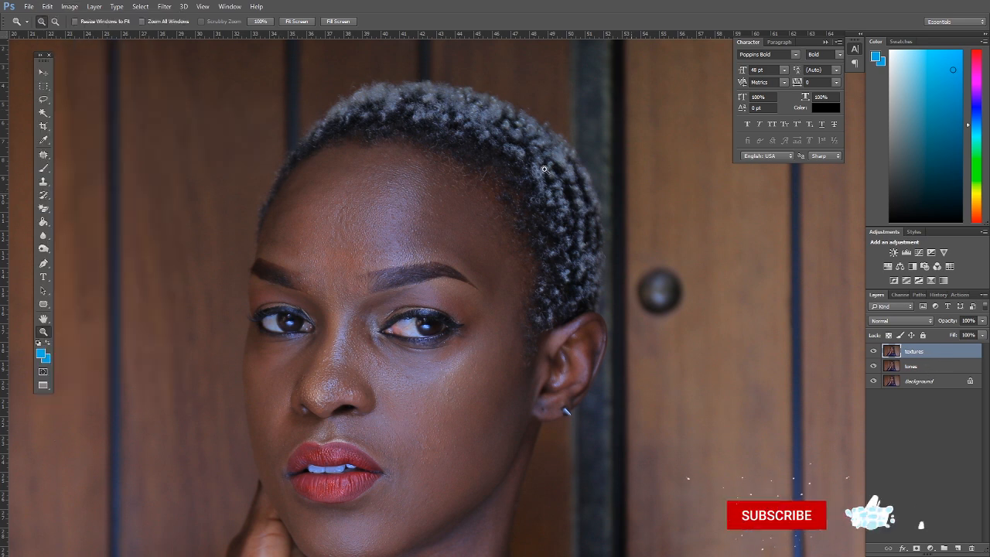
# - Use Apply Image on the textures layer with the tones layer as source, Subtract blending, scale 2 and offset 128
pyautogui.click(69, 7)
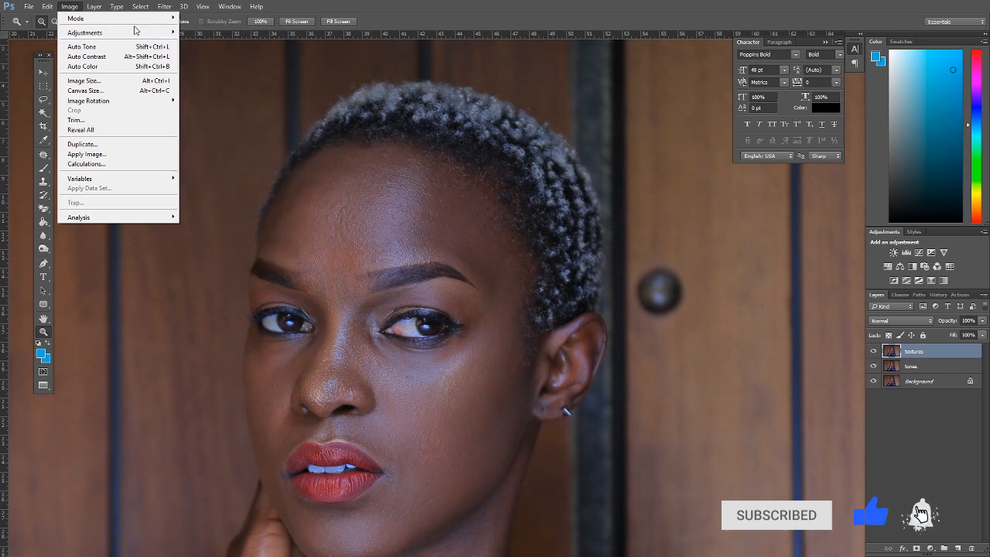
pyautogui.moveTo(87, 7)
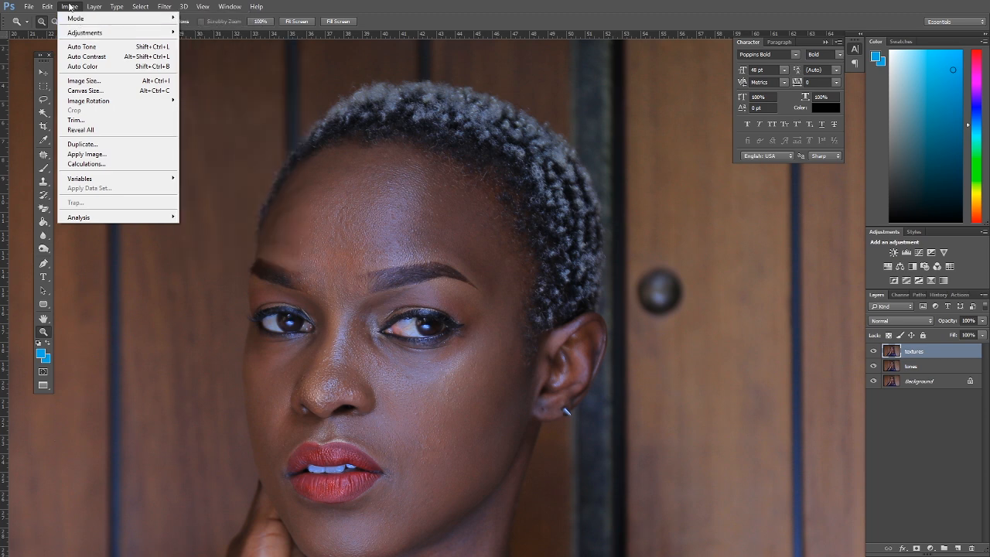
pyautogui.click(85, 154)
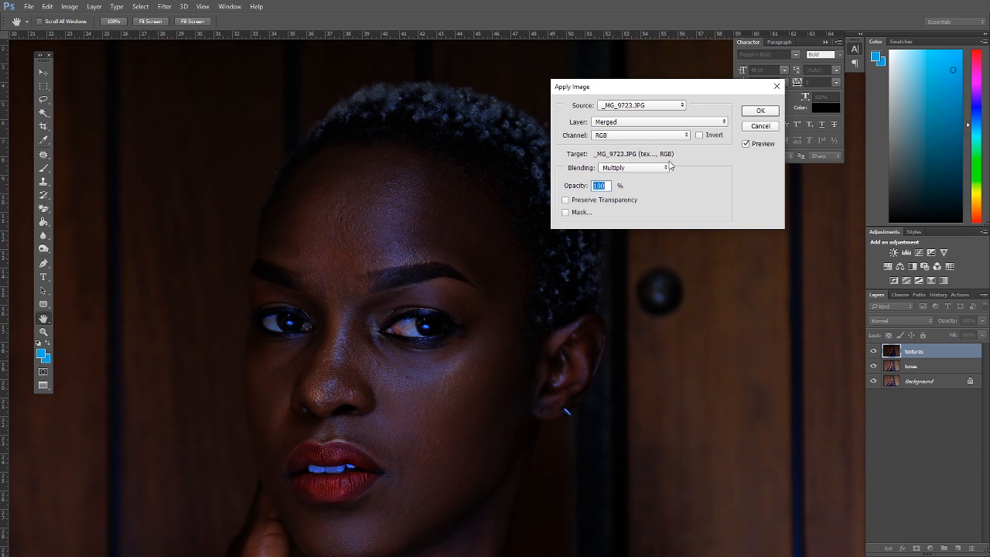
pyautogui.click(667, 170)
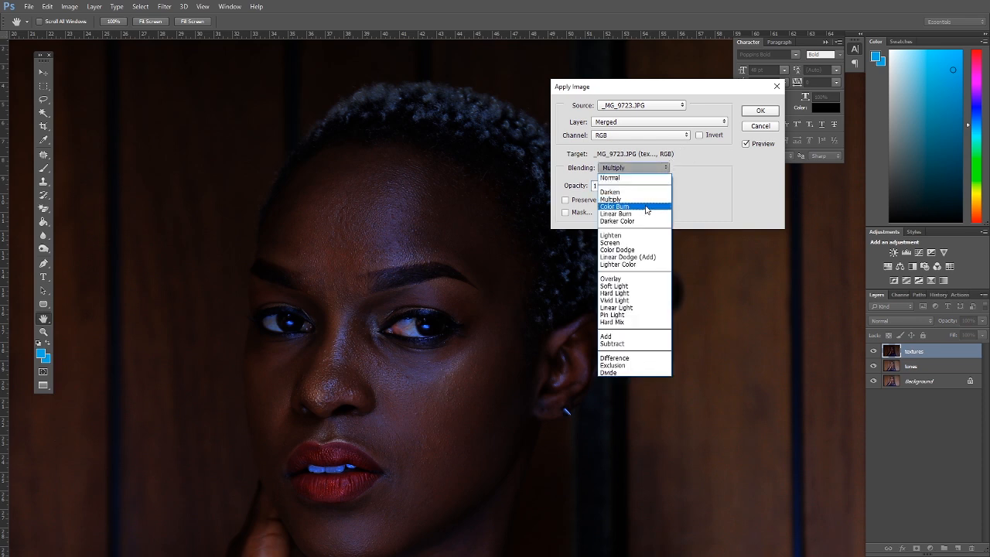
pyautogui.click(624, 345)
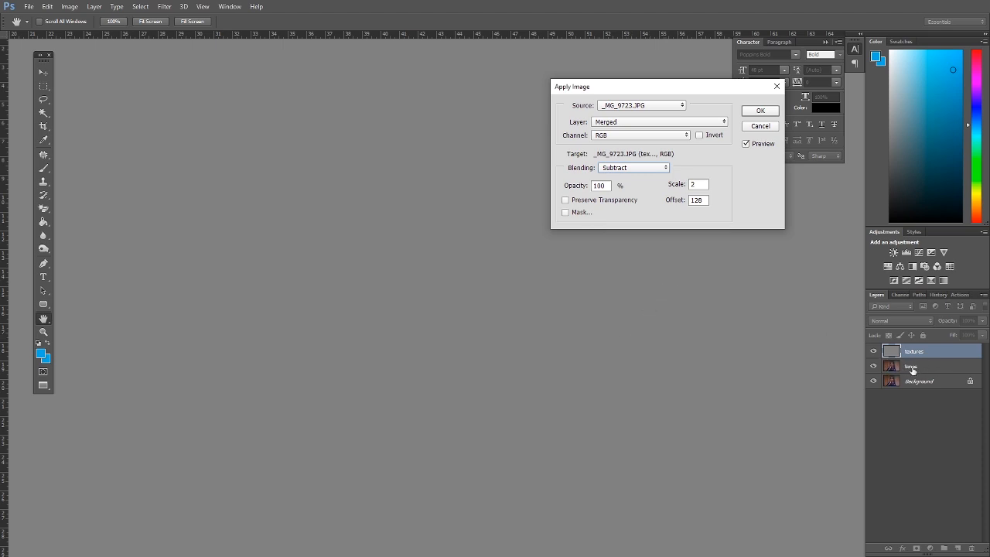
pyautogui.click(725, 123)
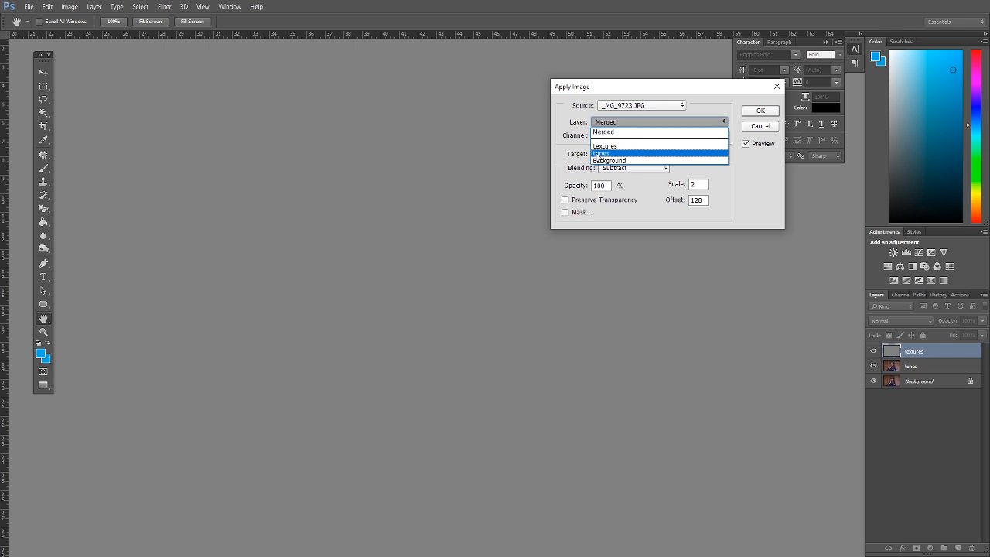
pyautogui.click(596, 154)
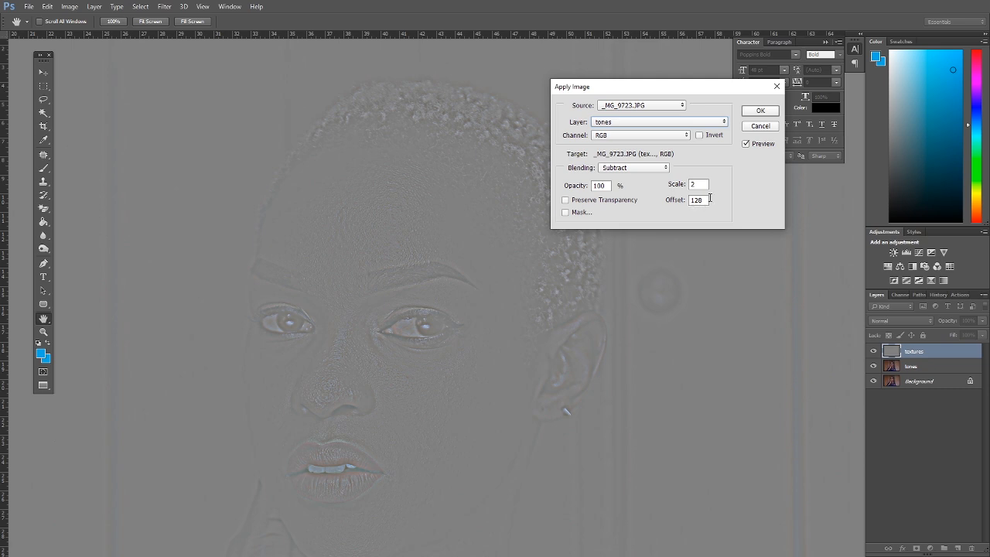
pyautogui.click(759, 113)
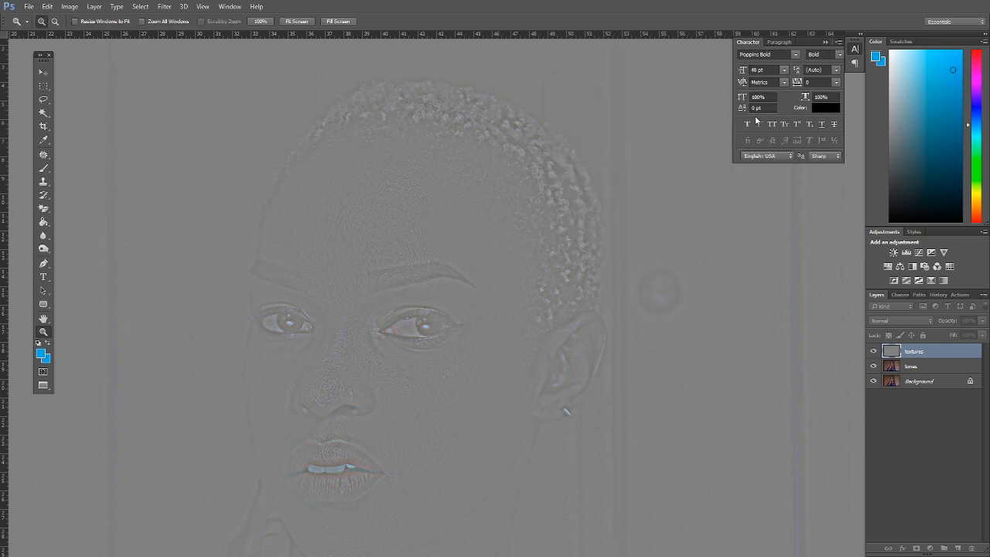
# - Set the textures layer's blending mode to Linear Light and group it with the tones layer
pyautogui.click(930, 321)
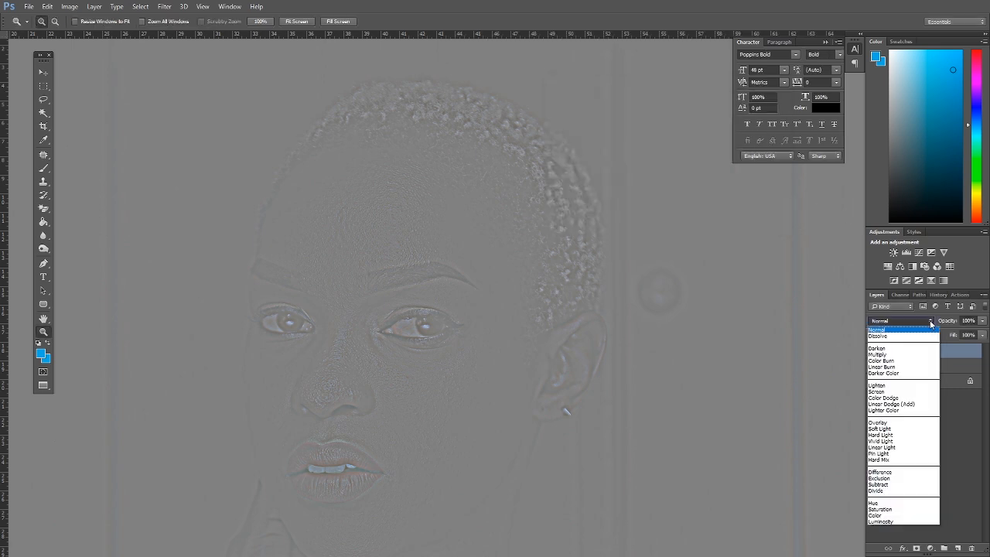
pyautogui.click(883, 447)
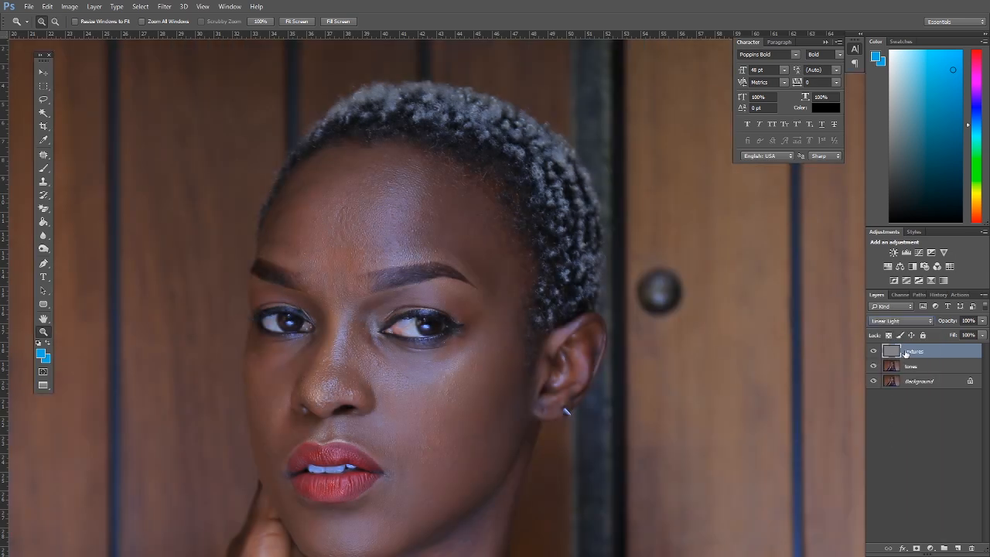
pyautogui.keyDown('shift'); pyautogui.click(926, 372); pyautogui.keyUp('shift')
pyautogui.moveTo(944, 370); pyautogui.dragTo(944, 549)
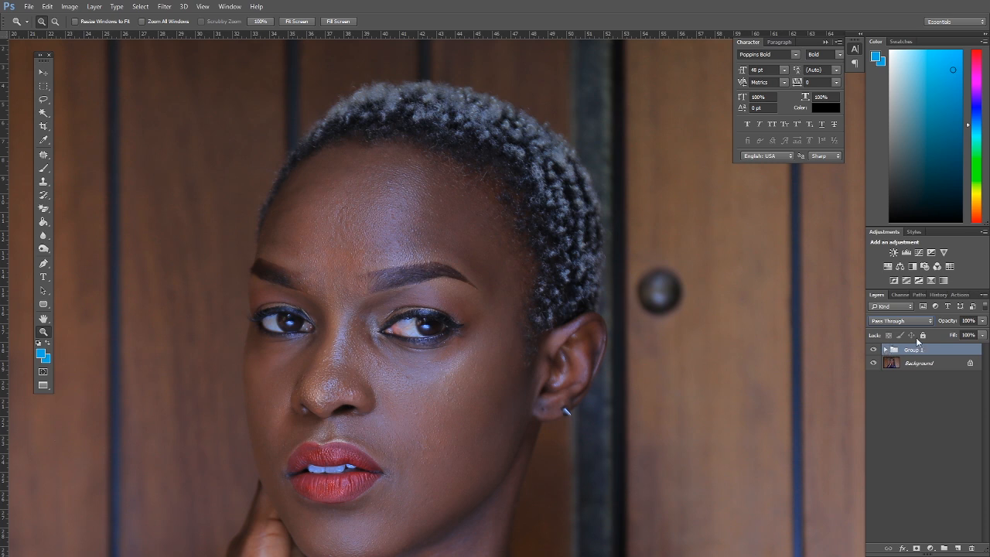
# - Compare the portrait with and without the layer group, and expand the group to show its layers
pyautogui.click(873, 352)
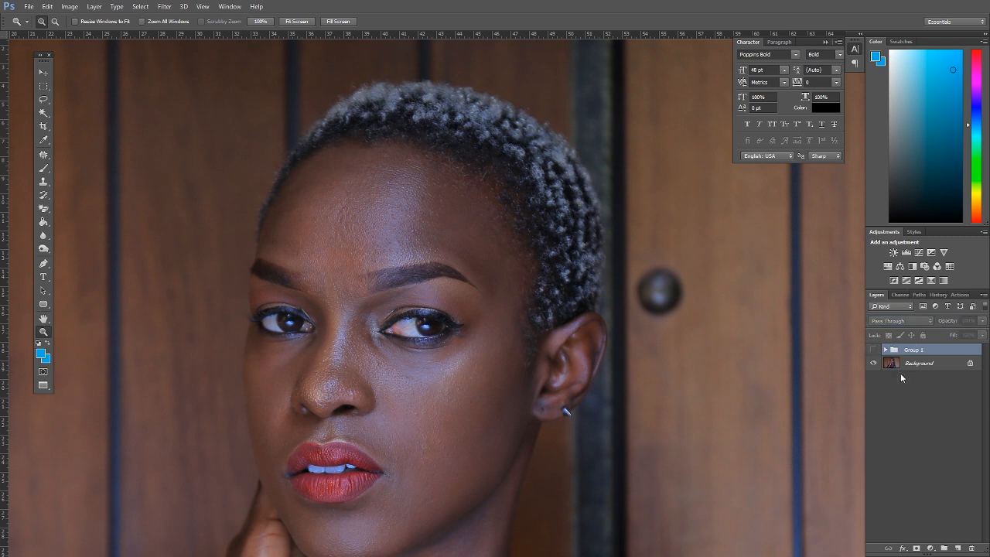
pyautogui.click(874, 352)
pyautogui.click(873, 351)
pyautogui.click(875, 351)
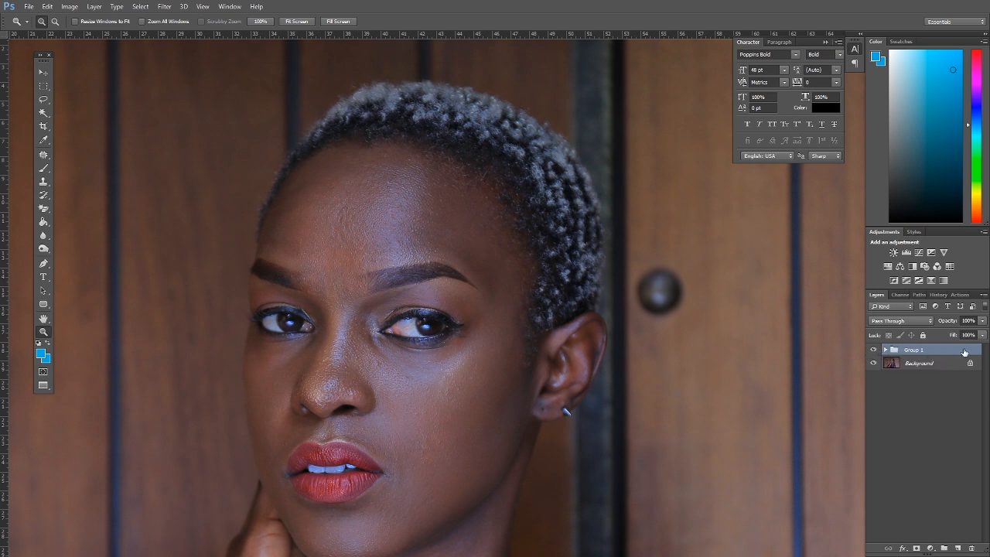
pyautogui.click(886, 351)
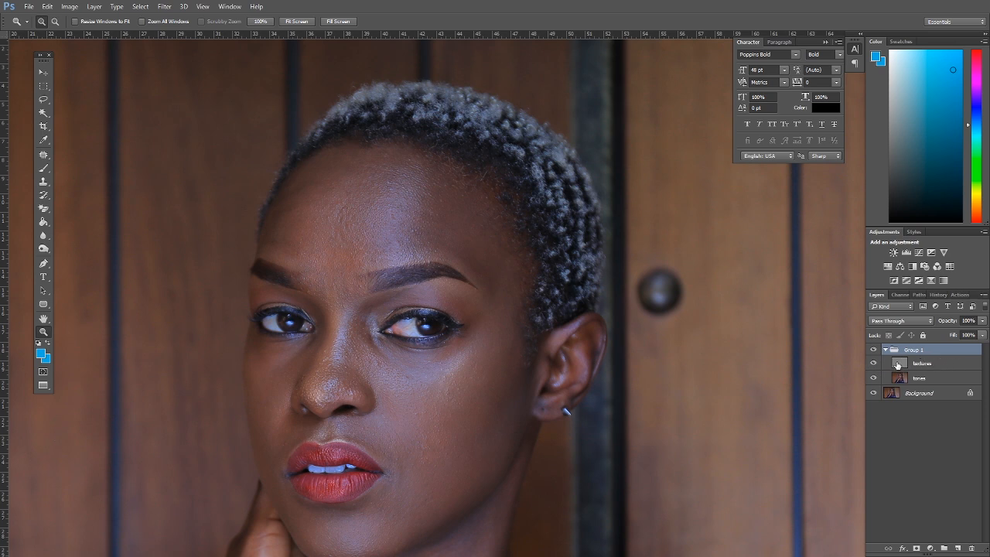
# - Try to move the textures layer sideways over the photo, and undo the move
pyautogui.click(44, 73)
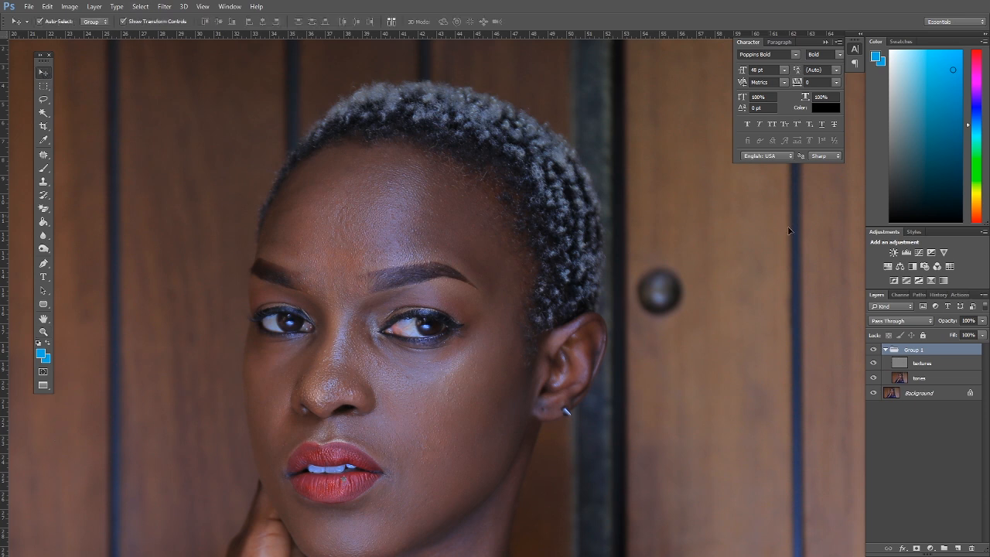
pyautogui.click(920, 364)
pyautogui.moveTo(399, 261); pyautogui.dragTo(491, 257)
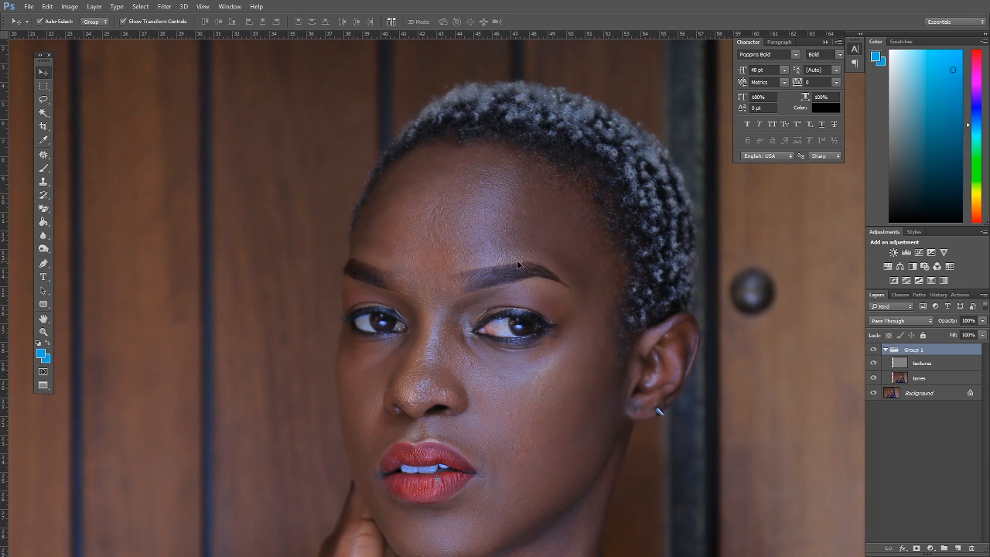
pyautogui.hotkey('ctrl', 'z')
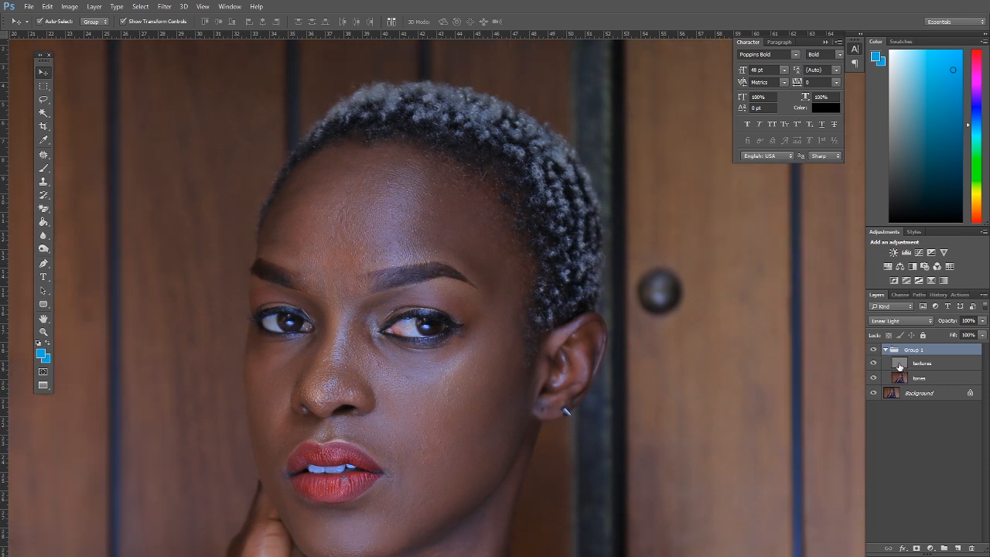
# - Move the textures layer off the portrait with Free Transform to show its detail, and cancel the transform
pyautogui.click(891, 367)
pyautogui.hotkey('alt', 'space')
pyautogui.keyDown('alt'); pyautogui.click(361, 162); pyautogui.keyUp('alt')
pyautogui.keyDown('alt'); pyautogui.click(359, 163); pyautogui.keyUp('alt')
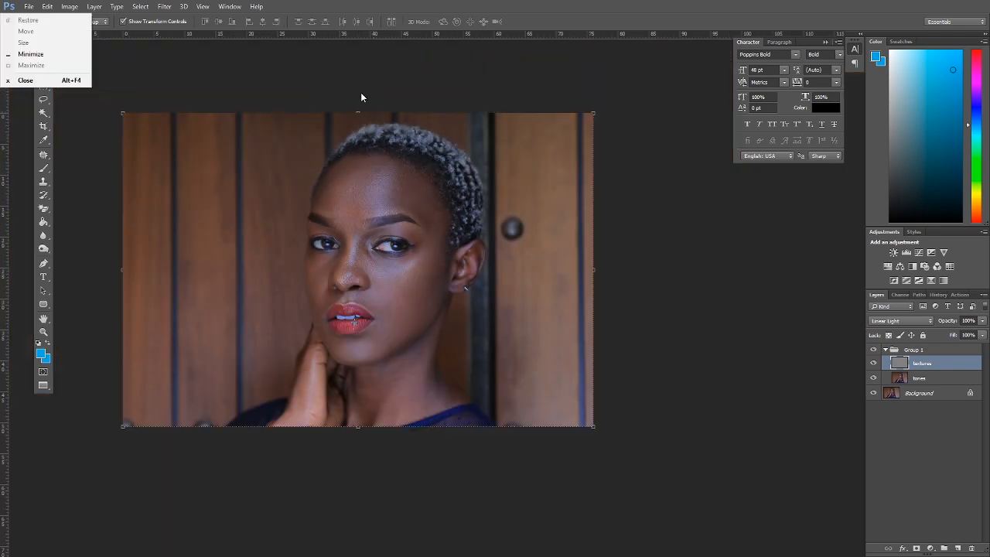
pyautogui.keyDown('alt'); pyautogui.click(357, 108); pyautogui.keyUp('alt')
pyautogui.press('Escape')
pyautogui.hotkey('ctrl', 't')
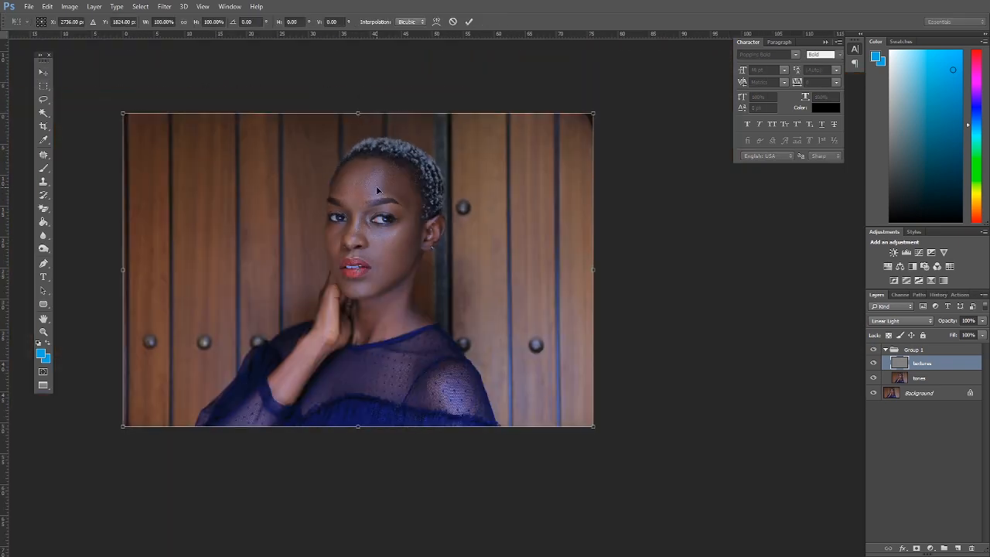
pyautogui.moveTo(377, 189); pyautogui.dragTo(500, 178)
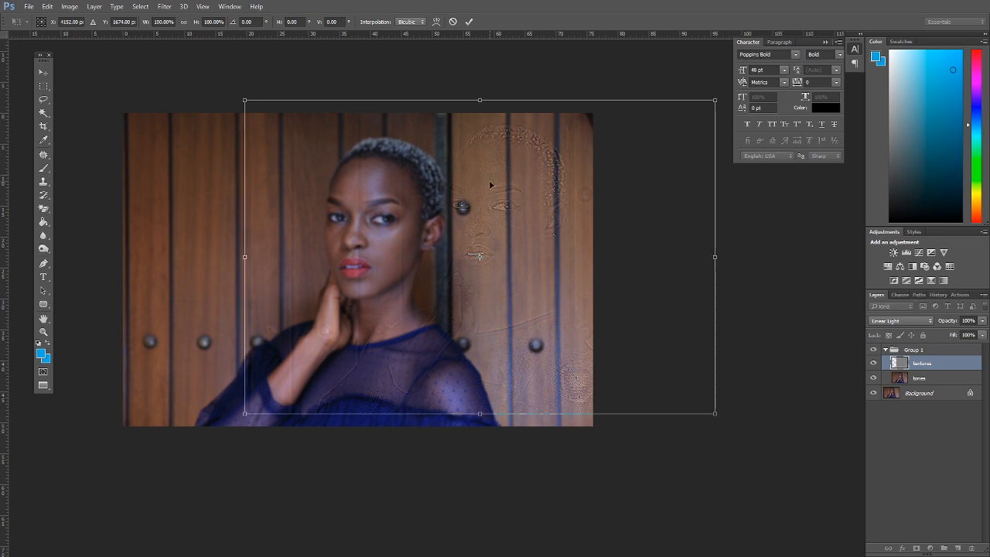
pyautogui.moveTo(512, 227); pyautogui.dragTo(721, 265)
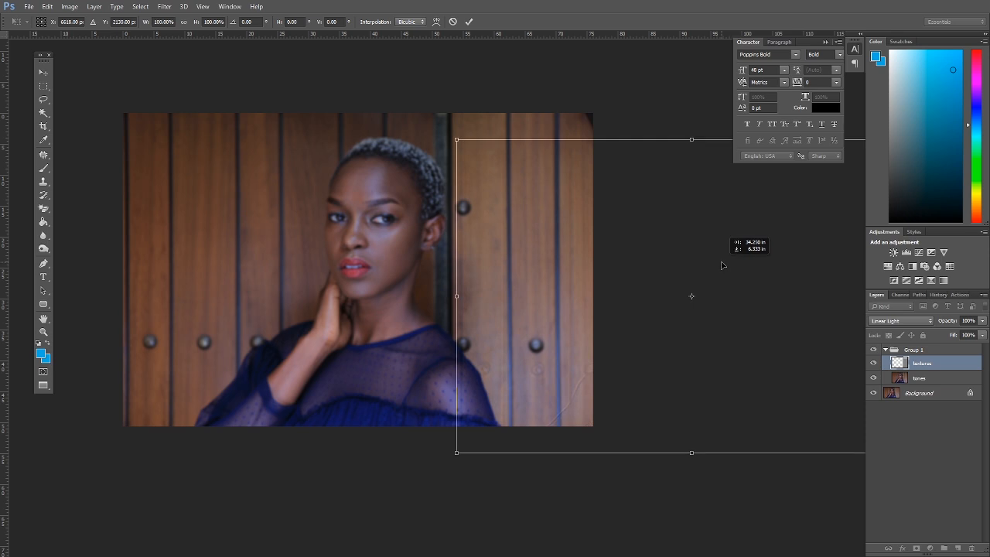
pyautogui.moveTo(721, 265); pyautogui.dragTo(468, 213)
pyautogui.press('Escape')
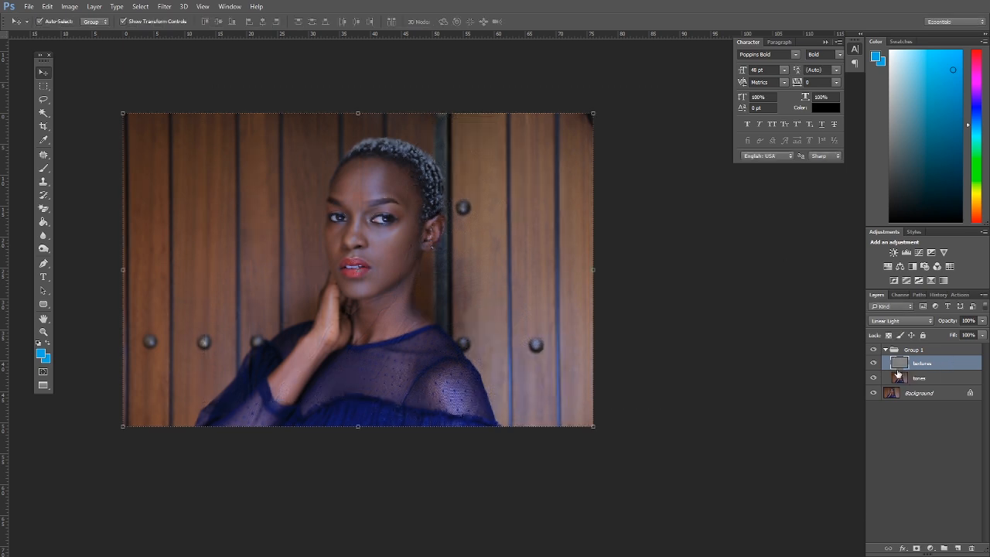
# - Select the tones layer and activate the Lasso tool with a close view of the forehead
pyautogui.click(43, 332)
pyautogui.click(430, 210)
pyautogui.click(317, 193)
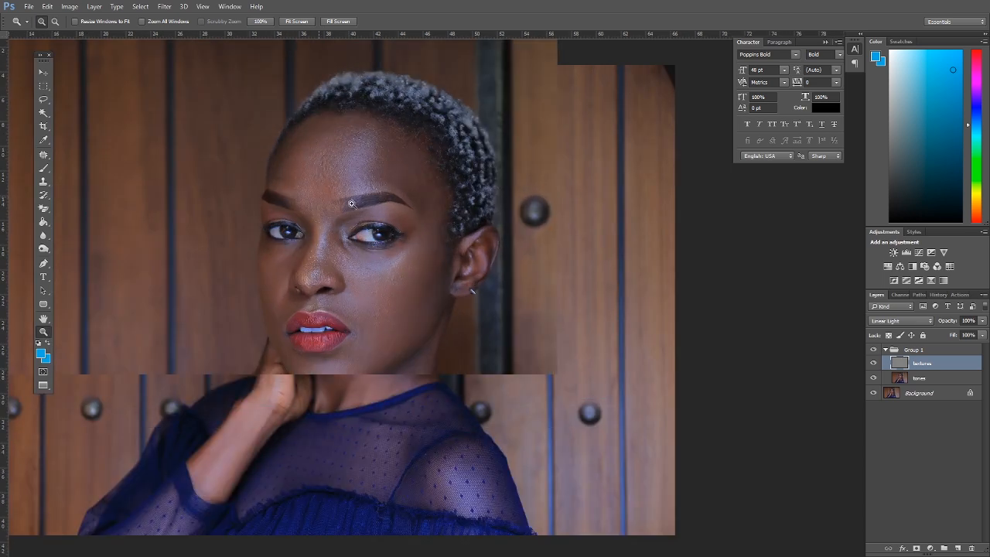
pyautogui.click(316, 193)
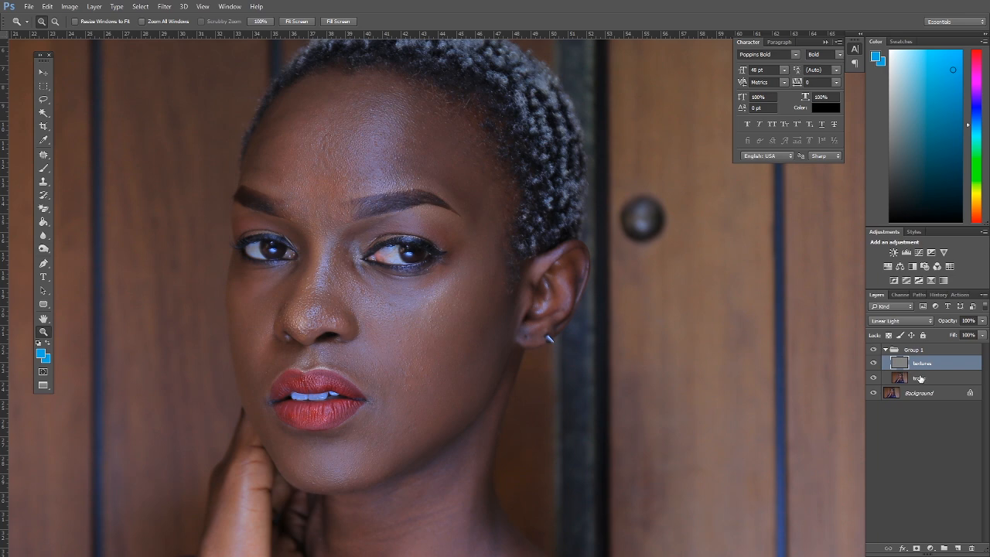
pyautogui.click(920, 379)
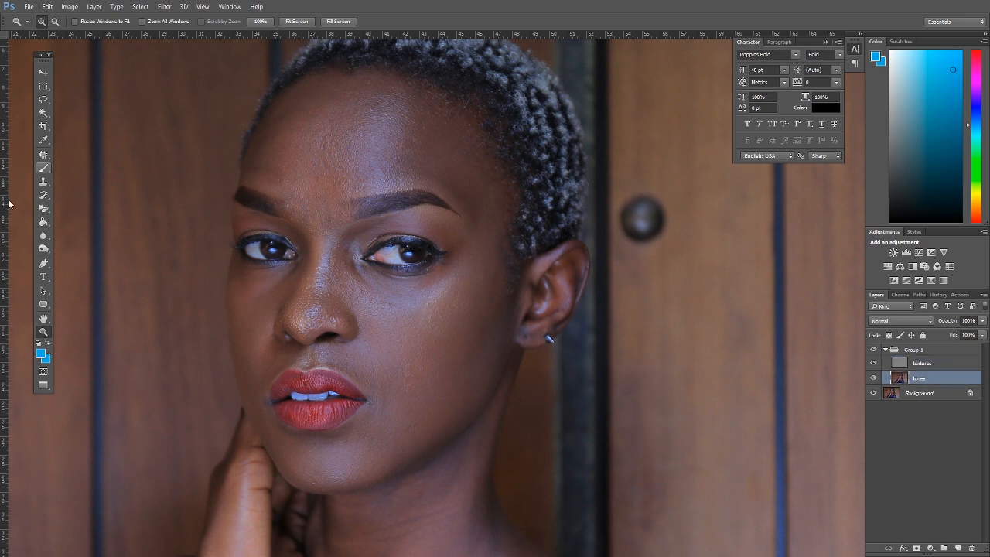
pyautogui.click(315, 174)
pyautogui.click(398, 137)
pyautogui.moveTo(398, 137); pyautogui.dragTo(408, 214)
pyautogui.click(43, 99)
pyautogui.scroll(2, 444, 143)
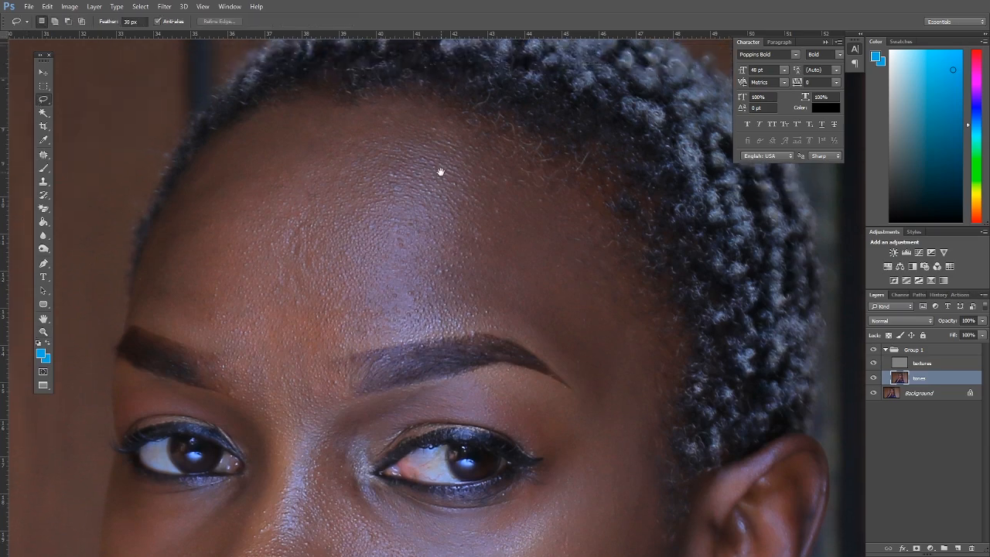
pyautogui.scroll(1, 446, 168)
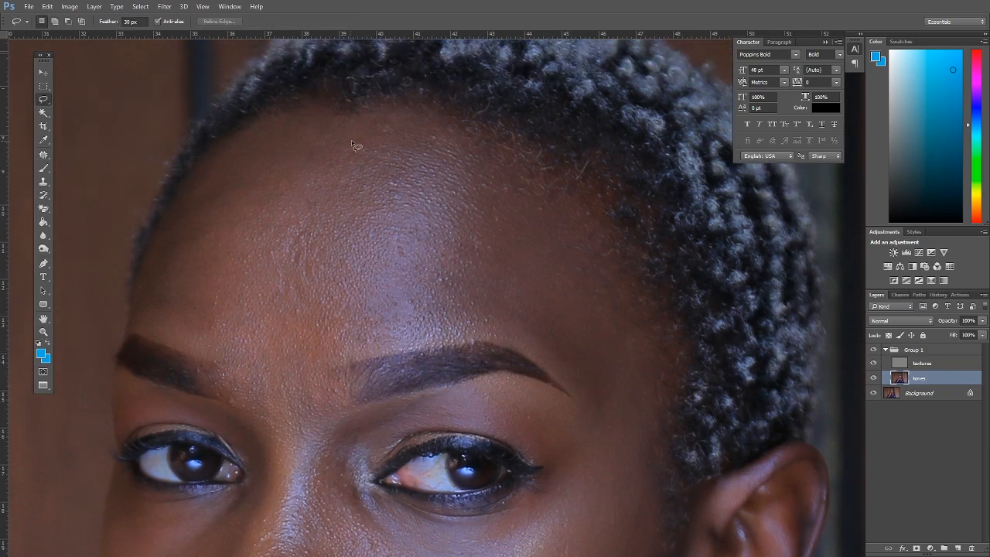
# - Try lasso outlines around the forehead highlight and down the bridge of the nose, and clear each selection
pyautogui.moveTo(380, 117)
pyautogui.mouseDown()
pyautogui.moveTo(292, 185)
pyautogui.moveTo(255, 252)
pyautogui.moveTo(250, 312)
pyautogui.moveTo(285, 359)
pyautogui.moveTo(498, 333)
pyautogui.moveTo(567, 365)
pyautogui.moveTo(606, 337)
pyautogui.mouseUp()
pyautogui.hotkey('ctrl', 'd')
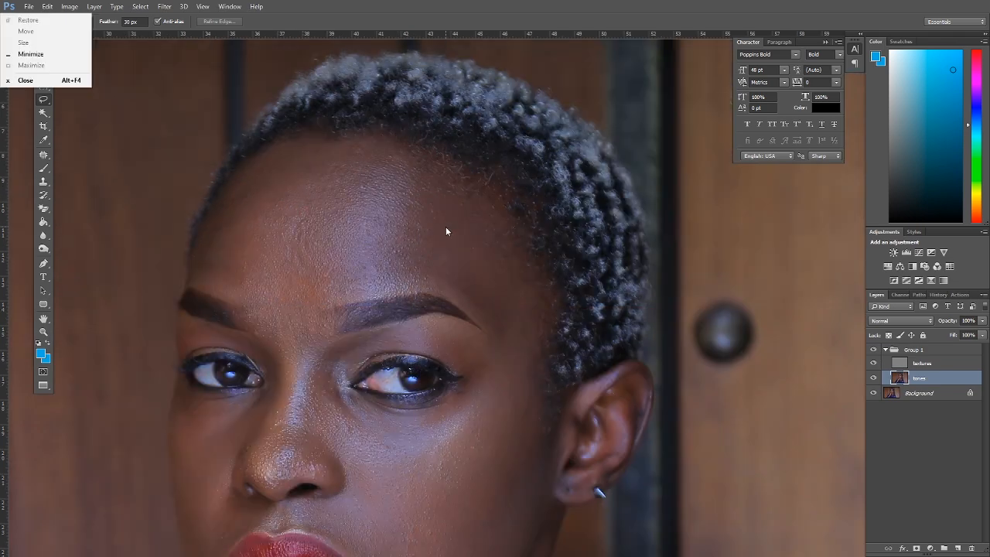
pyautogui.press('Escape')
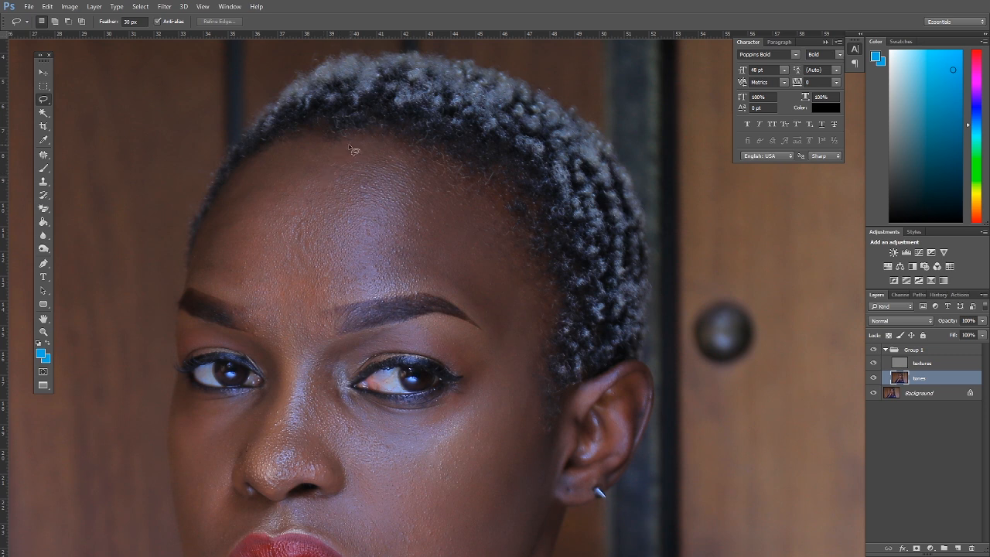
pyautogui.moveTo(341, 155)
pyautogui.mouseDown()
pyautogui.moveTo(287, 232)
pyautogui.moveTo(283, 278)
pyautogui.moveTo(296, 288)
pyautogui.mouseUp()
pyautogui.hotkey('ctrl', 'd')
pyautogui.moveTo(355, 159)
pyautogui.mouseDown()
pyautogui.moveTo(294, 185)
pyautogui.moveTo(265, 250)
pyautogui.moveTo(275, 303)
pyautogui.moveTo(341, 298)
pyautogui.mouseUp()
pyautogui.moveTo(440, 295)
pyautogui.mouseDown()
pyautogui.moveTo(480, 296)
pyautogui.moveTo(473, 222)
pyautogui.moveTo(445, 186)
pyautogui.moveTo(364, 154)
pyautogui.mouseUp()
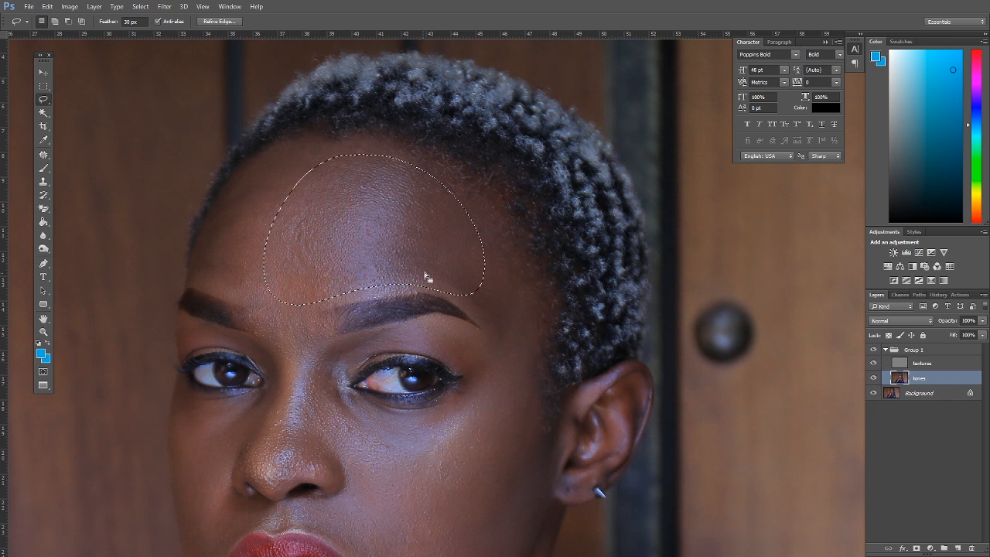
pyautogui.hotkey('ctrl', 'd')
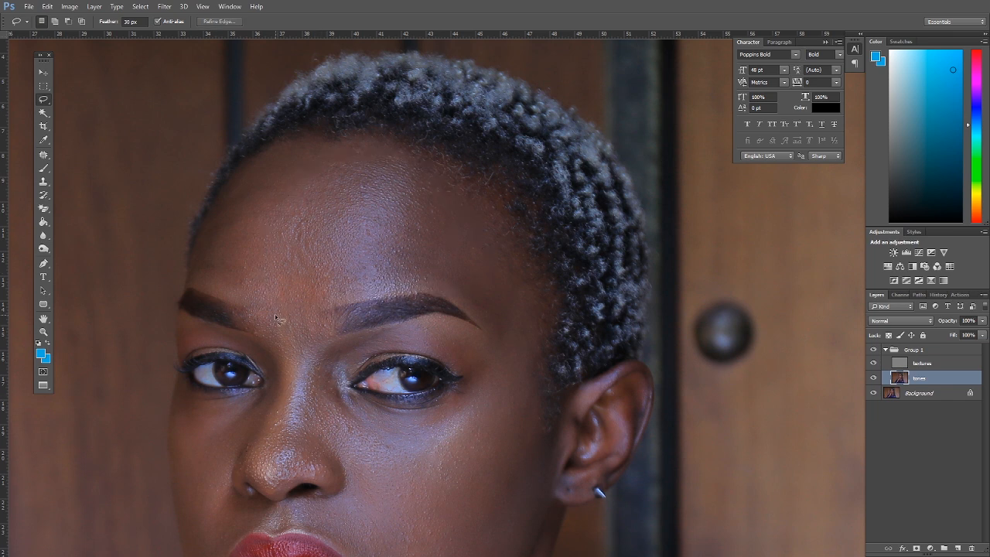
pyautogui.moveTo(275, 317)
pyautogui.mouseDown()
pyautogui.moveTo(280, 390)
pyautogui.moveTo(253, 460)
pyautogui.moveTo(272, 474)
pyautogui.mouseUp()
pyautogui.moveTo(308, 286); pyautogui.dragTo(306, 290)
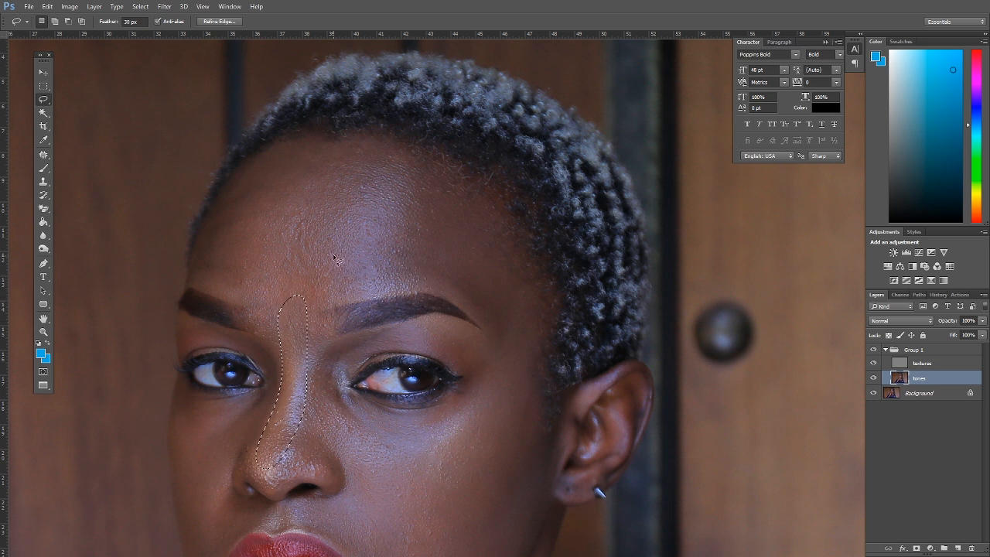
pyautogui.hotkey('ctrl', 'd')
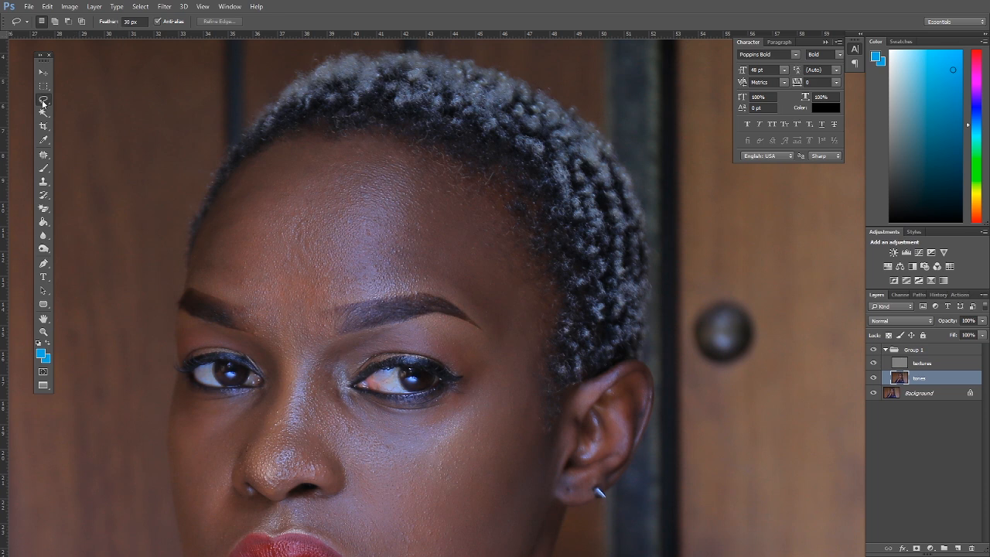
# - Set the lasso feather to 18 px and outline the shiny central forehead area above the eyebrow
pyautogui.click(113, 19)
pyautogui.press('Return')
pyautogui.scroll(-1, 413, 337)
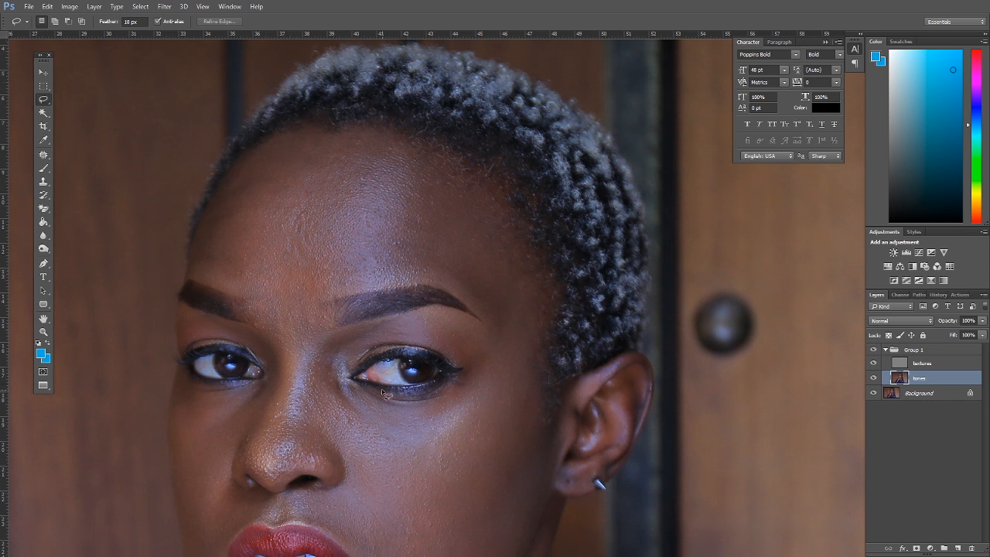
pyautogui.scroll(3, 379, 267)
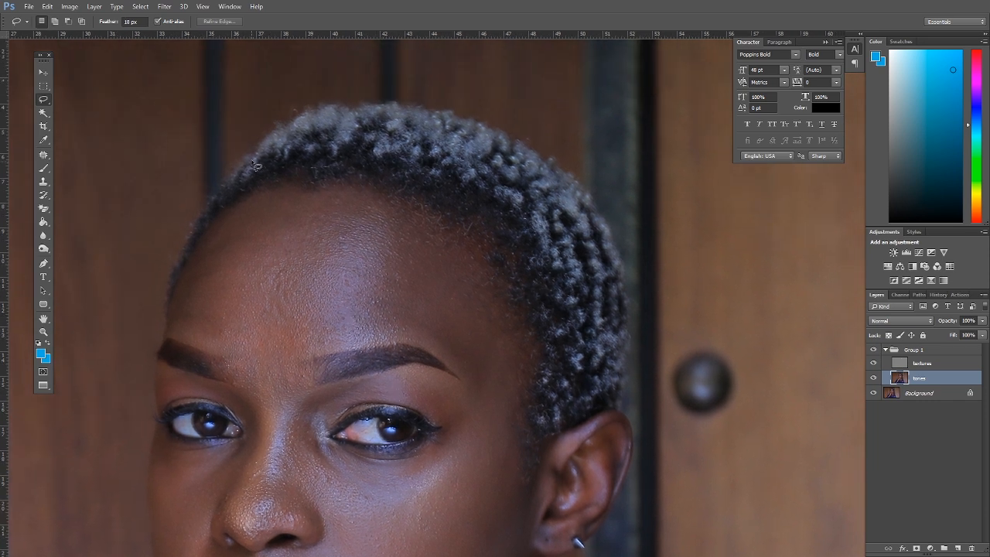
pyautogui.moveTo(298, 199)
pyautogui.mouseDown()
pyautogui.moveTo(257, 276)
pyautogui.moveTo(254, 324)
pyautogui.moveTo(281, 352)
pyautogui.moveTo(331, 350)
pyautogui.mouseUp()
pyautogui.moveTo(418, 344); pyautogui.dragTo(459, 367)
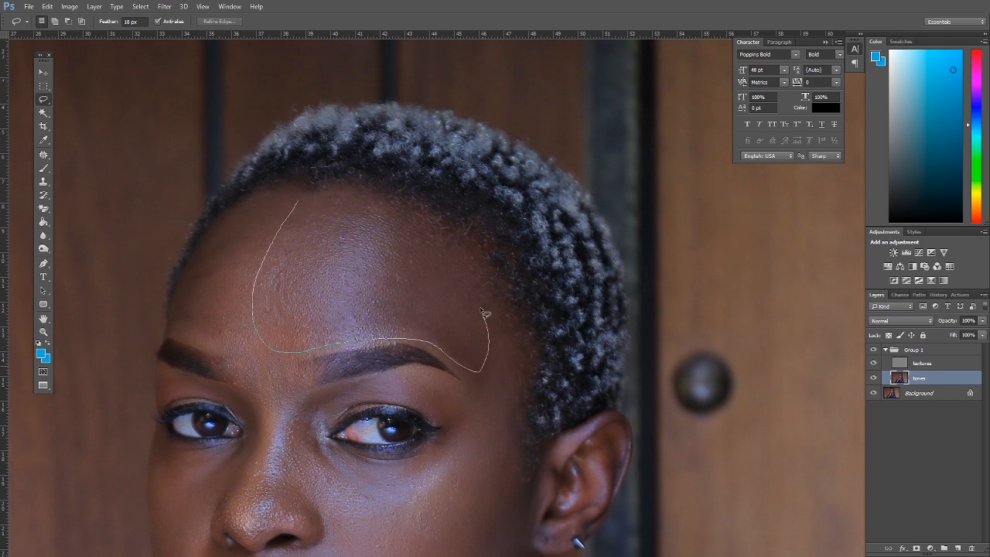
pyautogui.moveTo(382, 212); pyautogui.dragTo(300, 201)
# - Apply a Gaussian Blur with a radius of 18.2 pixels to the selected forehead area, and deselect it
pyautogui.click(164, 6)
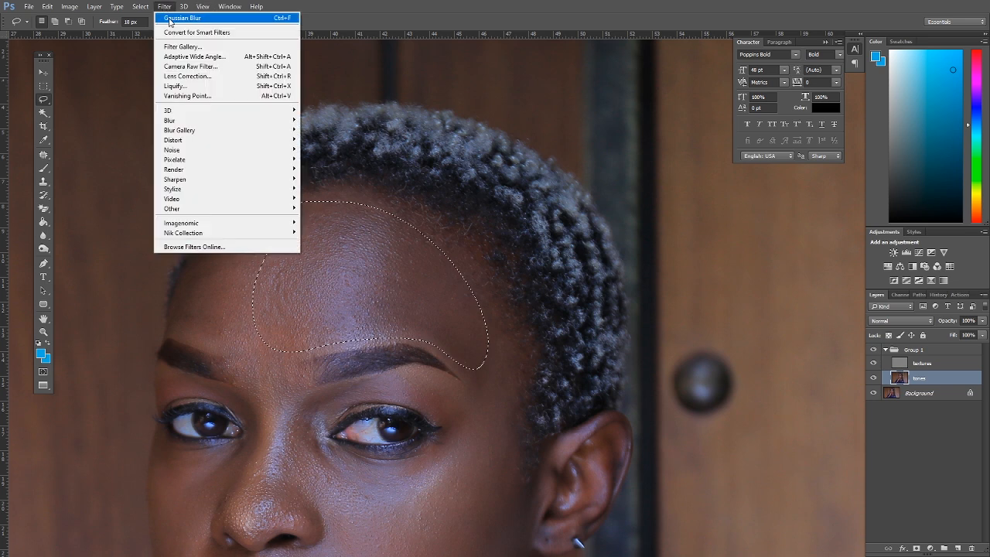
pyautogui.moveTo(195, 142)
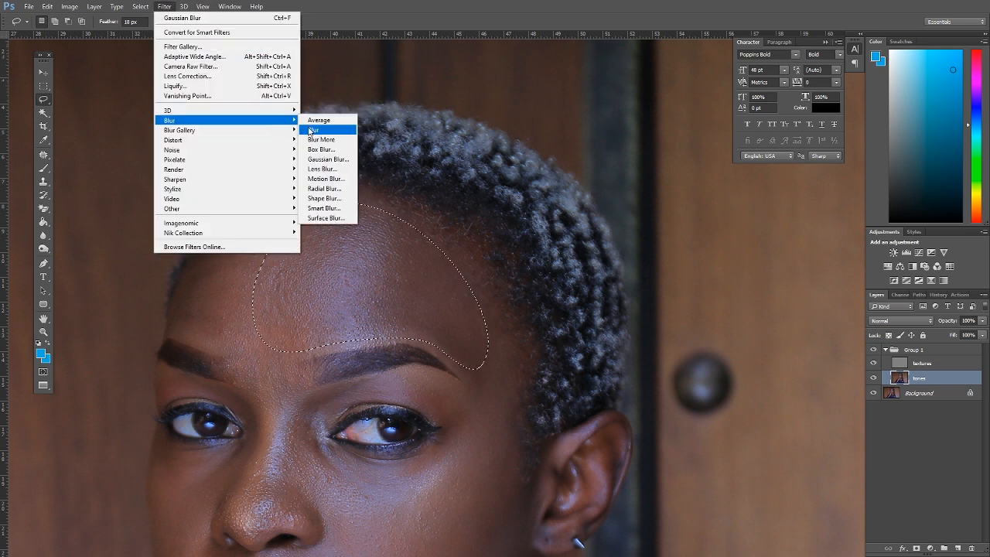
pyautogui.click(328, 159)
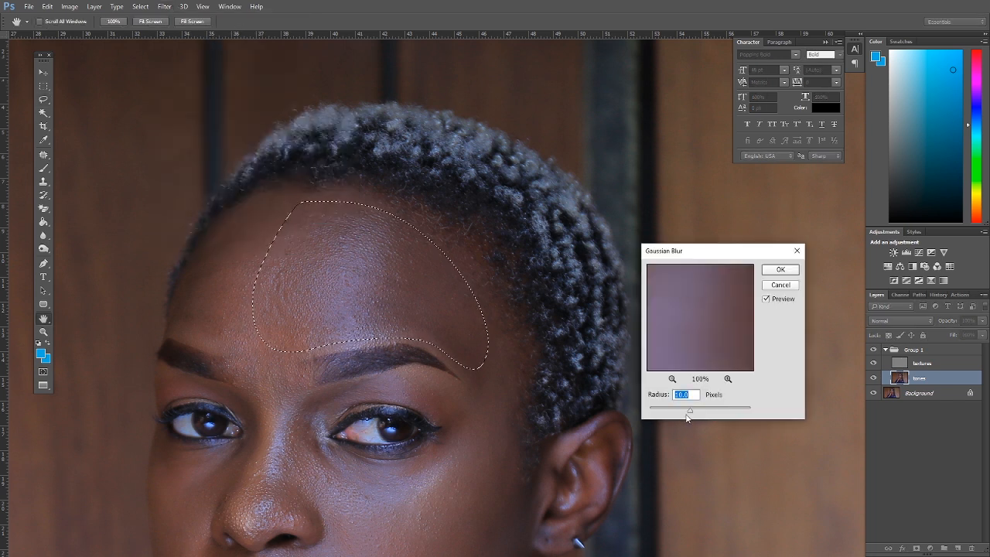
pyautogui.moveTo(662, 410); pyautogui.dragTo(684, 413)
pyautogui.moveTo(696, 414); pyautogui.dragTo(720, 413)
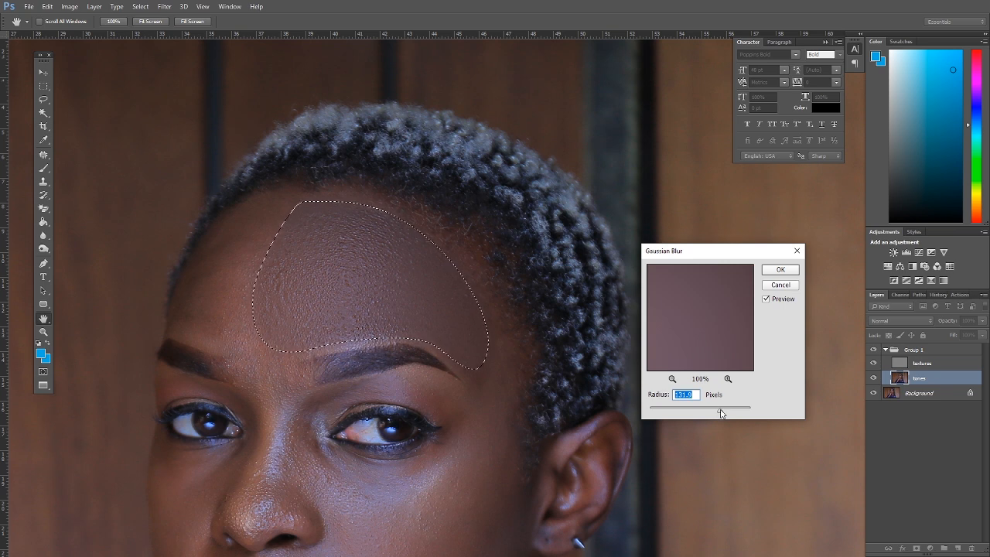
pyautogui.moveTo(721, 414); pyautogui.dragTo(680, 415)
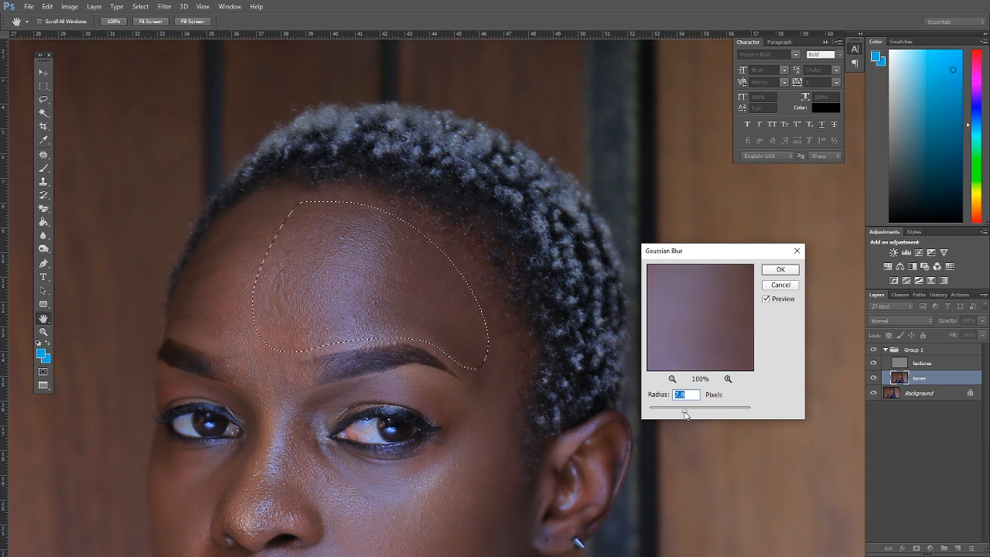
pyautogui.moveTo(685, 416); pyautogui.dragTo(694, 415)
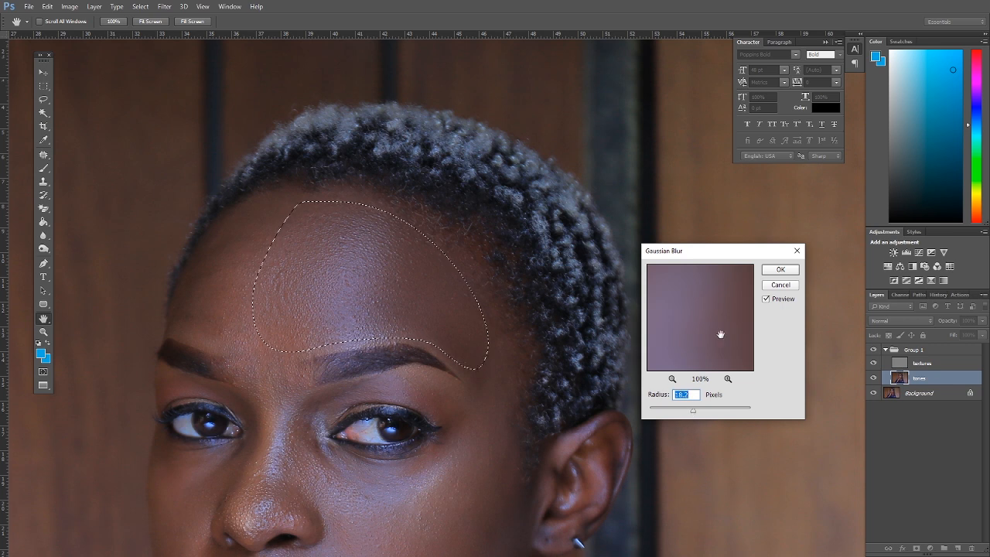
pyautogui.click(780, 270)
pyautogui.press('l')
pyautogui.hotkey('ctrl', 'd')
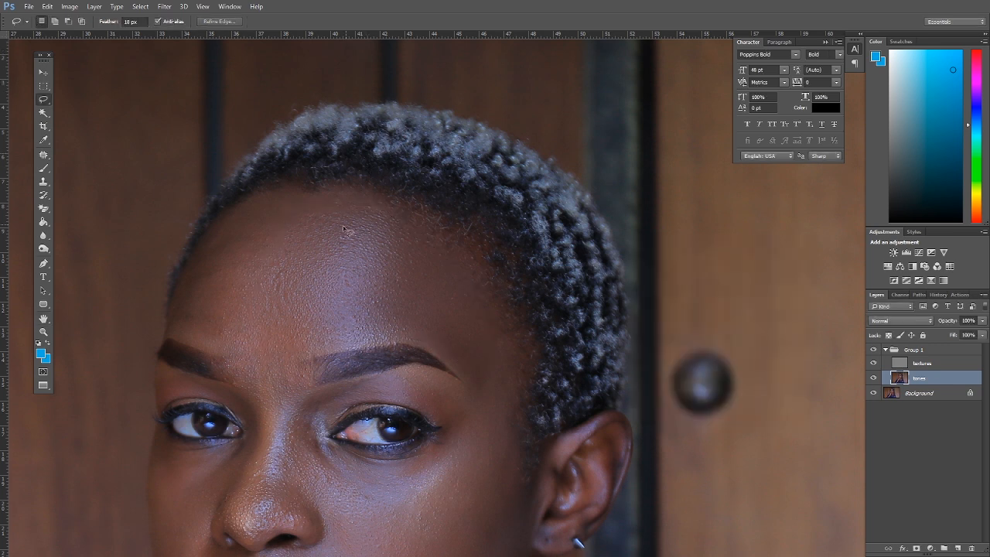
# - Outline the forehead on the side away from the ear, apply the 18.2-pixel Gaussian Blur, and deselect it
pyautogui.moveTo(330, 212)
pyautogui.mouseDown()
pyautogui.moveTo(306, 250)
pyautogui.moveTo(296, 330)
pyautogui.mouseUp()
pyautogui.moveTo(238, 359)
pyautogui.mouseDown()
pyautogui.moveTo(206, 328)
pyautogui.moveTo(198, 284)
pyautogui.moveTo(213, 246)
pyautogui.moveTo(294, 207)
pyautogui.mouseUp()
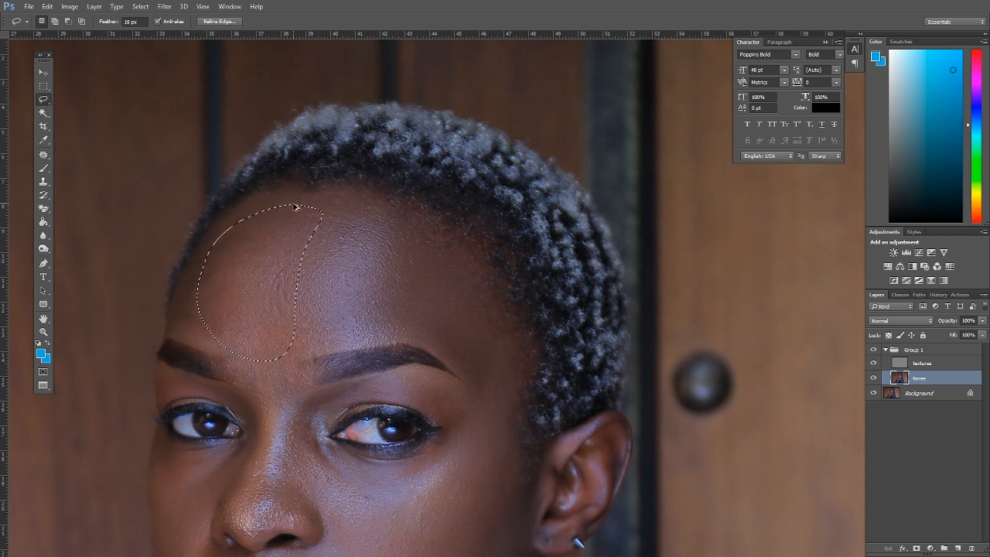
pyautogui.hotkey('ctrl', 'alt', 'f')
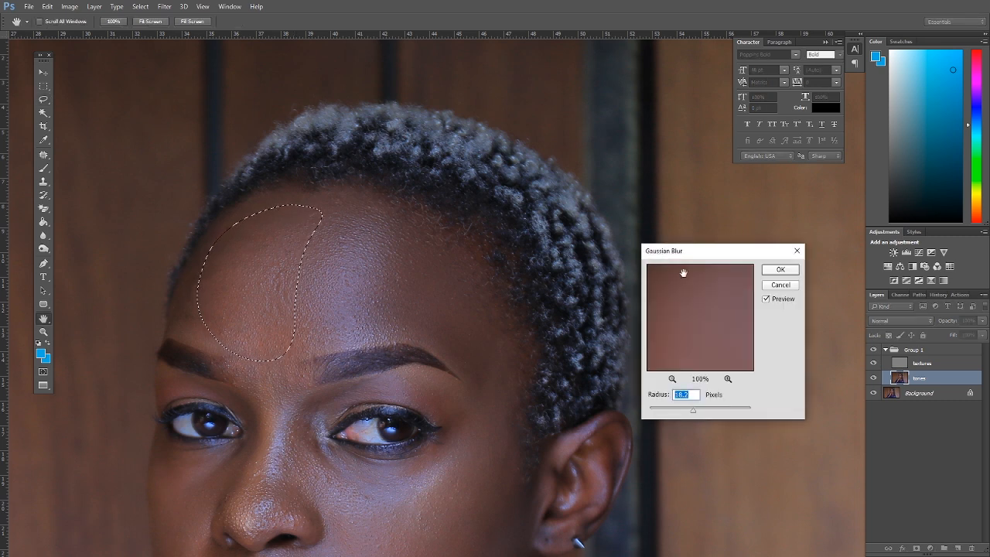
pyautogui.click(779, 268)
pyautogui.hotkey('ctrl', 'd')
# - Outline the ear-side cheek below the eye and the skin beside the mouth, blurring and deselecting each patch
pyautogui.scroll(-3, 449, 316)
pyautogui.moveTo(304, 318)
pyautogui.mouseDown()
pyautogui.moveTo(334, 352)
pyautogui.moveTo(411, 363)
pyautogui.moveTo(472, 310)
pyautogui.moveTo(506, 308)
pyautogui.moveTo(513, 368)
pyautogui.moveTo(495, 447)
pyautogui.moveTo(419, 499)
pyautogui.moveTo(355, 461)
pyautogui.moveTo(302, 336)
pyautogui.mouseUp()
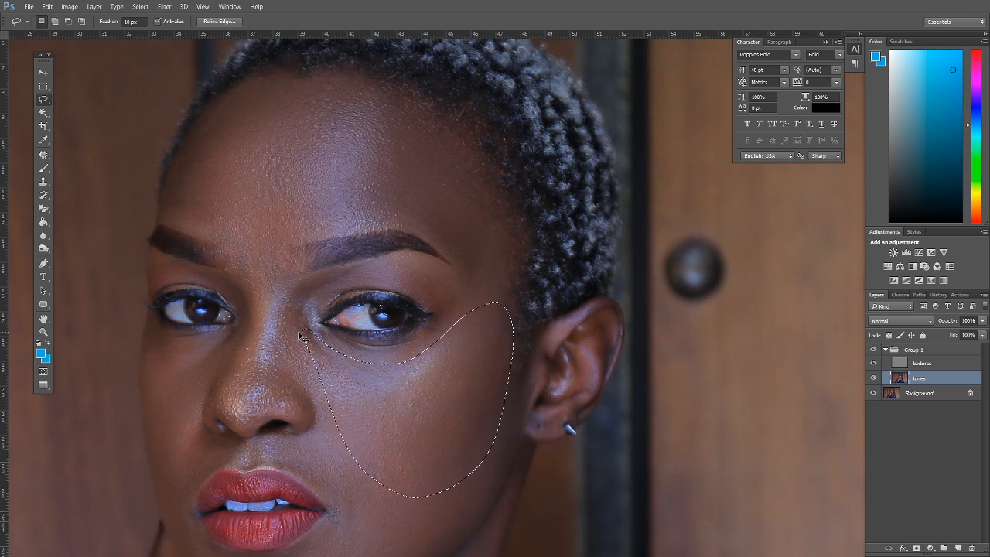
pyautogui.hotkey('ctrl', 'd')
pyautogui.moveTo(411, 310); pyautogui.dragTo(454, 221)
pyautogui.moveTo(373, 324)
pyautogui.mouseDown()
pyautogui.moveTo(323, 356)
pyautogui.moveTo(325, 375)
pyautogui.moveTo(373, 420)
pyautogui.moveTo(373, 515)
pyautogui.moveTo(442, 487)
pyautogui.moveTo(448, 397)
pyautogui.moveTo(402, 327)
pyautogui.mouseUp()
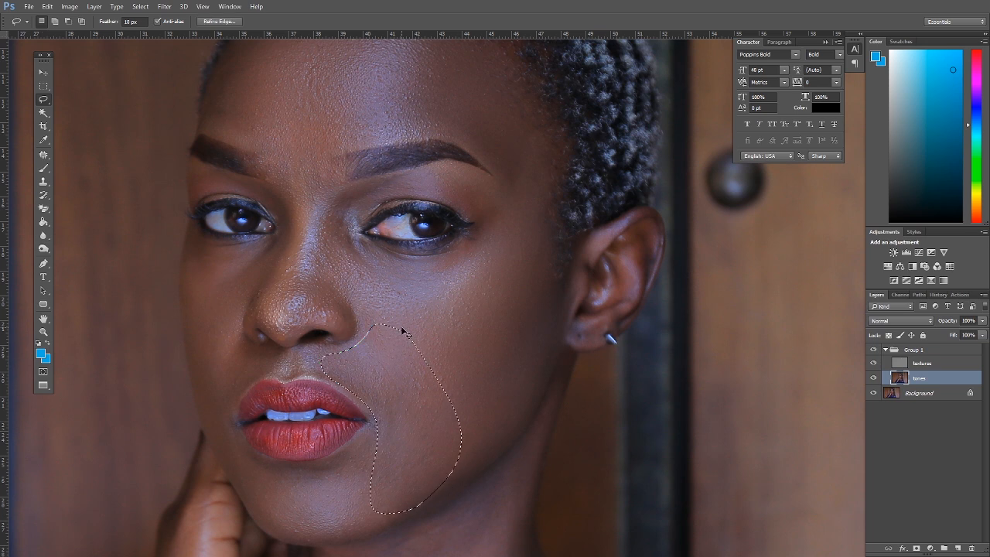
pyautogui.hotkey('ctrl', 'd')
# - Smooth further patches of the lower face and cheek with lasso selections and the same Gaussian Blur, deselecting each
pyautogui.moveTo(242, 480); pyautogui.dragTo(357, 406)
pyautogui.moveTo(334, 348)
pyautogui.mouseDown()
pyautogui.moveTo(381, 404)
pyautogui.moveTo(408, 409)
pyautogui.moveTo(512, 385)
pyautogui.moveTo(508, 428)
pyautogui.moveTo(480, 454)
pyautogui.moveTo(431, 466)
pyautogui.moveTo(385, 451)
pyautogui.moveTo(348, 416)
pyautogui.moveTo(334, 352)
pyautogui.mouseUp()
pyautogui.hotkey('ctrl', 'f')
pyautogui.hotkey('ctrl', 'd')
pyautogui.moveTo(469, 183); pyautogui.dragTo(537, 263)
pyautogui.moveTo(446, 256)
pyautogui.mouseDown()
pyautogui.moveTo(375, 271)
pyautogui.moveTo(366, 295)
pyautogui.moveTo(396, 450)
pyautogui.moveTo(417, 403)
pyautogui.moveTo(457, 373)
pyautogui.moveTo(432, 361)
pyautogui.moveTo(417, 324)
pyautogui.moveTo(417, 306)
pyautogui.moveTo(461, 262)
pyautogui.mouseUp()
pyautogui.hotkey('ctrl', 'd')
# - Outline the skin between the eyebrows with the lasso, smooth it with the same Gaussian Blur, and deselect it
pyautogui.moveTo(506, 220); pyautogui.dragTo(509, 276)
pyautogui.moveTo(512, 145)
pyautogui.mouseDown()
pyautogui.moveTo(502, 186)
pyautogui.moveTo(472, 180)
pyautogui.moveTo(450, 254)
pyautogui.moveTo(396, 280)
pyautogui.moveTo(378, 269)
pyautogui.moveTo(379, 233)
pyautogui.moveTo(450, 152)
pyautogui.mouseUp()
pyautogui.click(515, 158)
pyautogui.moveTo(483, 287); pyautogui.dragTo(487, 232)
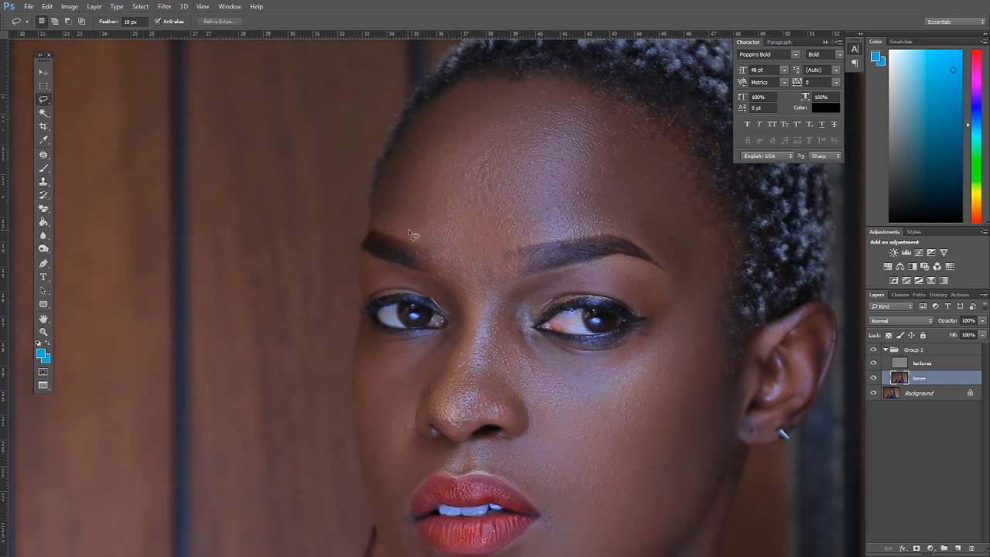
pyautogui.moveTo(427, 246)
pyautogui.mouseDown()
pyautogui.moveTo(462, 302)
pyautogui.moveTo(492, 308)
pyautogui.moveTo(519, 222)
pyautogui.moveTo(485, 218)
pyautogui.mouseUp()
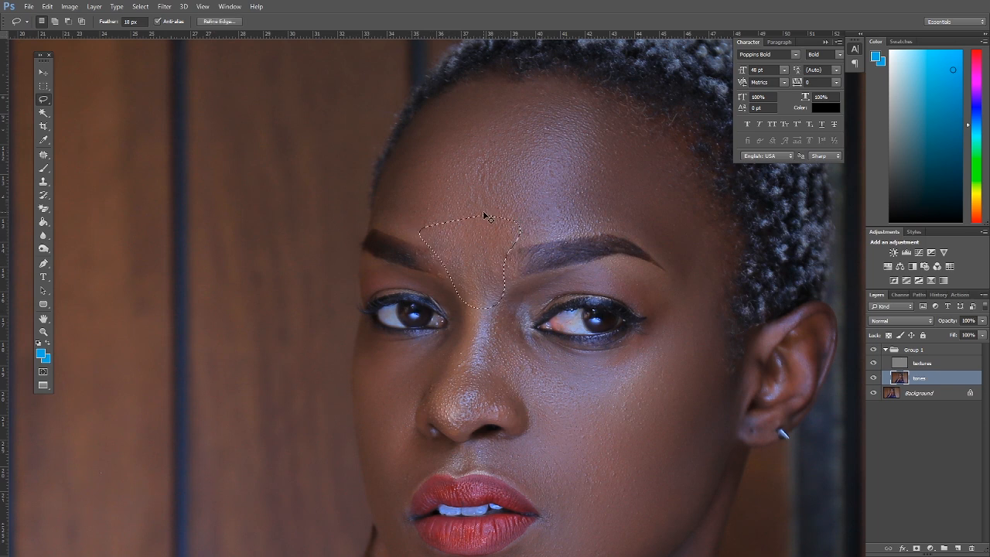
pyautogui.click(479, 331)
pyautogui.moveTo(479, 331); pyautogui.dragTo(497, 277)
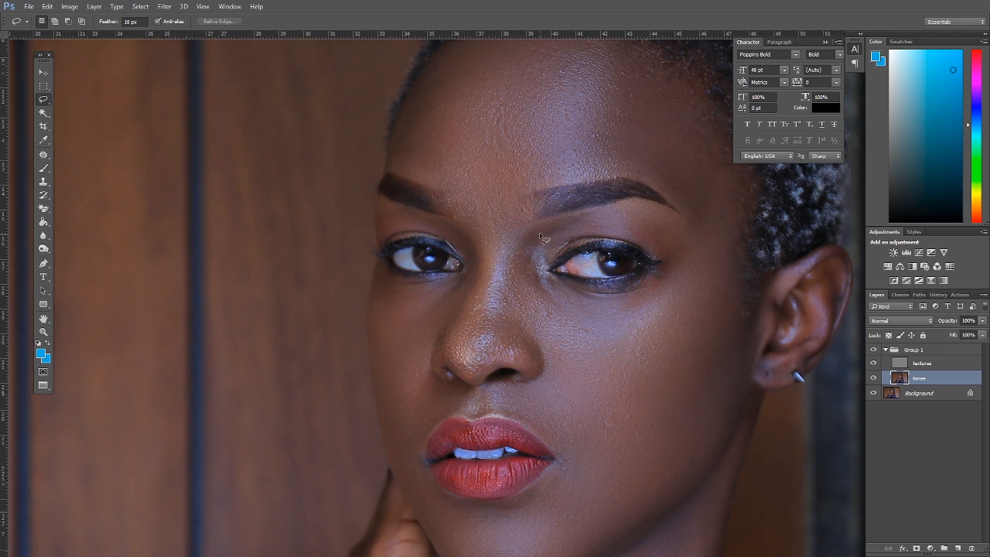
# - Outline the bridge of the nose with the lasso, repeat the Gaussian Blur on it, and deselect it
pyautogui.moveTo(540, 288)
pyautogui.mouseDown()
pyautogui.moveTo(558, 317)
pyautogui.moveTo(551, 338)
pyautogui.moveTo(517, 332)
pyautogui.moveTo(506, 313)
pyautogui.moveTo(525, 234)
pyautogui.mouseUp()
pyautogui.click(519, 227)
pyautogui.moveTo(471, 200); pyautogui.dragTo(481, 276)
pyautogui.click(490, 206)
pyautogui.moveTo(458, 188)
pyautogui.mouseDown()
pyautogui.moveTo(485, 252)
pyautogui.moveTo(449, 354)
pyautogui.moveTo(469, 382)
pyautogui.moveTo(495, 308)
pyautogui.mouseUp()
pyautogui.moveTo(503, 251)
pyautogui.mouseDown()
pyautogui.moveTo(513, 203)
pyautogui.moveTo(501, 177)
pyautogui.mouseUp()
pyautogui.hotkey('ctrl', 'f')
pyautogui.hotkey('ctrl', 'd')
# - Outline the upper eyelid and outer eye area beneath the ear-side eyebrow with the lasso
pyautogui.moveTo(625, 280); pyautogui.dragTo(510, 334)
pyautogui.moveTo(427, 295)
pyautogui.mouseDown()
pyautogui.moveTo(495, 258)
pyautogui.moveTo(564, 271)
pyautogui.mouseUp()
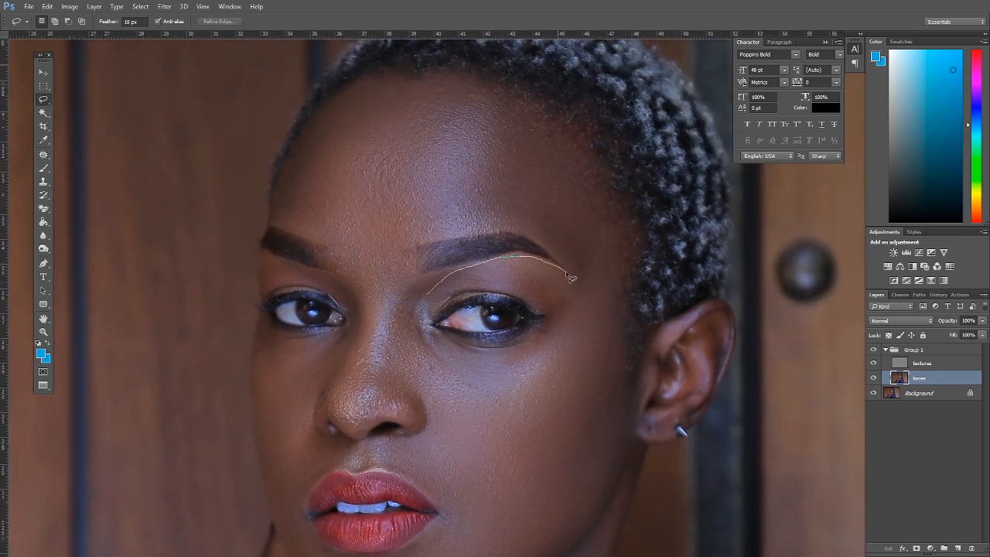
pyautogui.moveTo(594, 312)
pyautogui.mouseDown()
pyautogui.moveTo(574, 344)
pyautogui.moveTo(546, 310)
pyautogui.moveTo(510, 292)
pyautogui.moveTo(442, 295)
pyautogui.mouseUp()
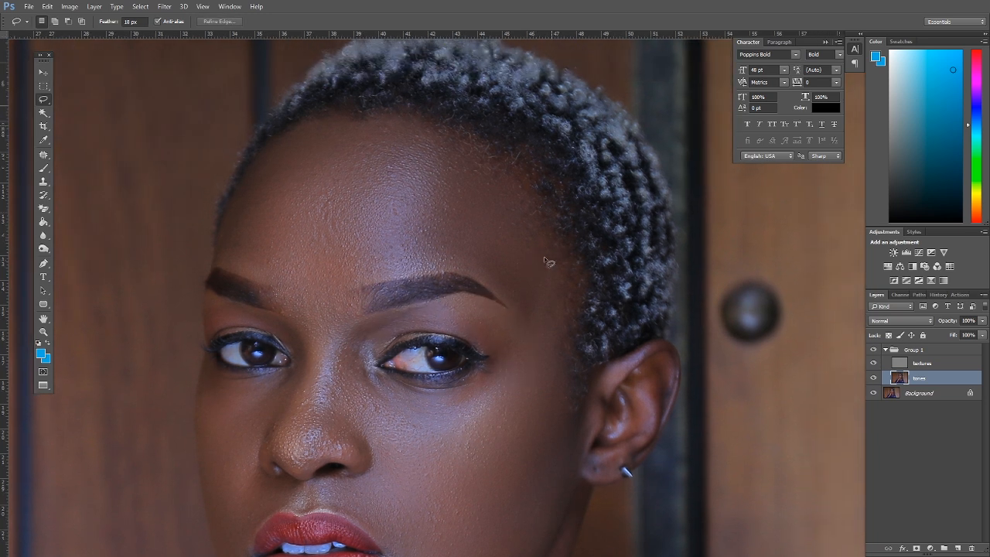
# - Smooth the temple and the side of the neck below the jaw with lasso selections and the same Gaussian Blur, deselecting each
pyautogui.moveTo(519, 206)
pyautogui.mouseDown()
pyautogui.moveTo(561, 303)
pyautogui.moveTo(539, 329)
pyautogui.moveTo(524, 327)
pyautogui.moveTo(498, 236)
pyautogui.moveTo(475, 209)
pyautogui.mouseUp()
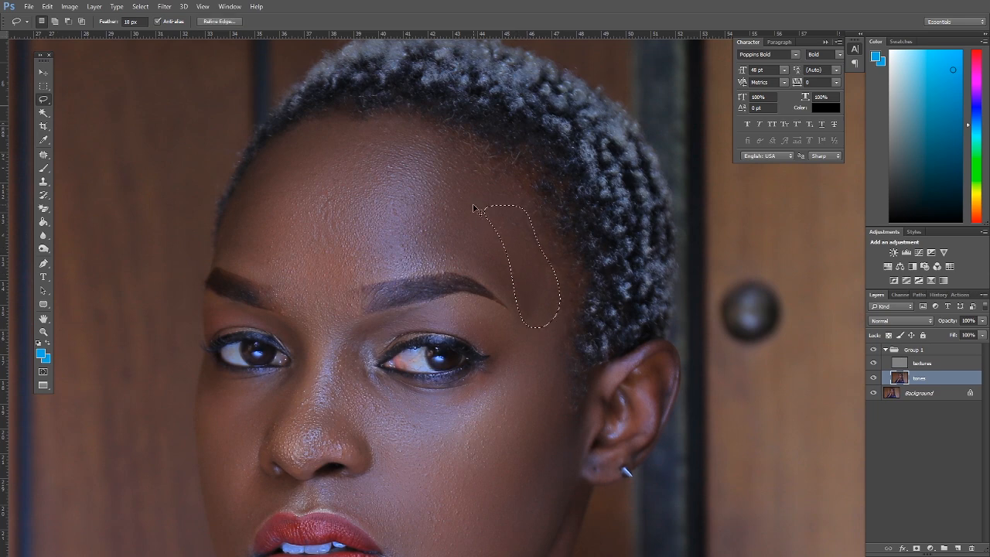
pyautogui.click(313, 170)
pyautogui.moveTo(384, 500); pyautogui.dragTo(467, 302)
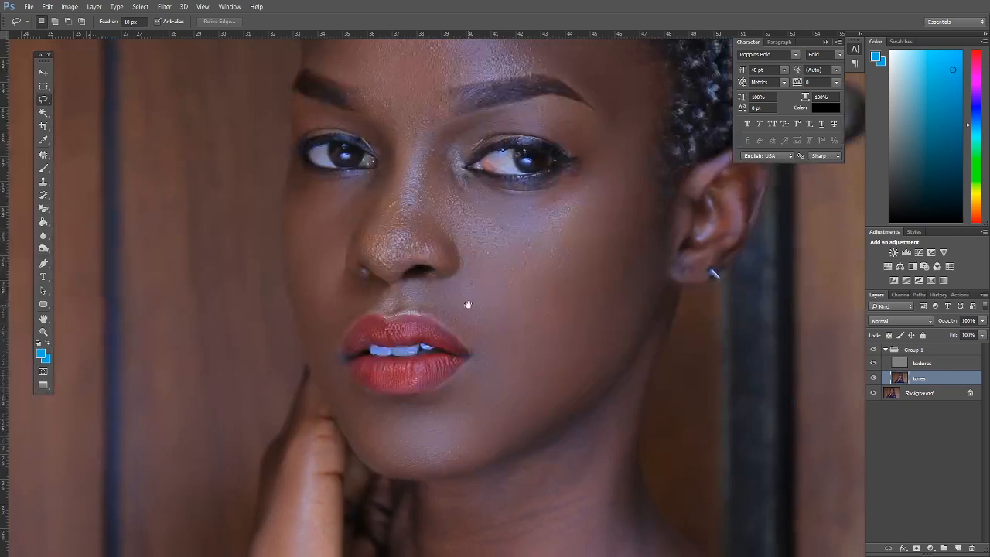
pyautogui.moveTo(498, 383); pyautogui.dragTo(497, 276)
pyautogui.moveTo(593, 298)
pyautogui.mouseDown()
pyautogui.moveTo(496, 385)
pyautogui.moveTo(501, 449)
pyautogui.moveTo(521, 480)
pyautogui.moveTo(576, 493)
pyautogui.moveTo(625, 478)
pyautogui.moveTo(621, 319)
pyautogui.moveTo(626, 265)
pyautogui.mouseUp()
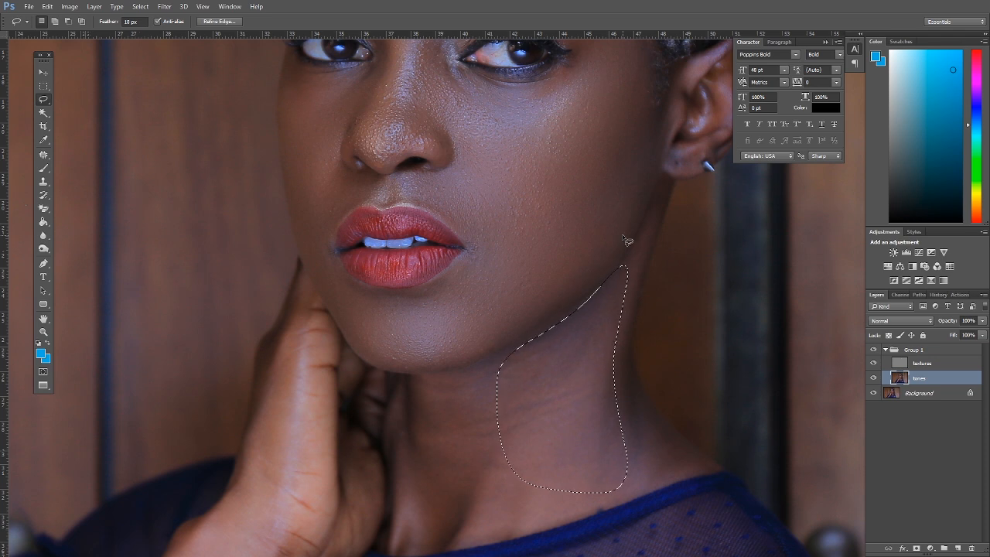
pyautogui.hotkey('ctrl', 'd')
# - Outline the front of the neck below the chin with the lasso, repeat the Gaussian Blur on it, and deselect it
pyautogui.moveTo(574, 442); pyautogui.dragTo(593, 354)
pyautogui.moveTo(538, 273)
pyautogui.mouseDown()
pyautogui.moveTo(543, 396)
pyautogui.moveTo(473, 456)
pyautogui.moveTo(429, 398)
pyautogui.mouseUp()
pyautogui.moveTo(442, 313); pyautogui.dragTo(539, 267)
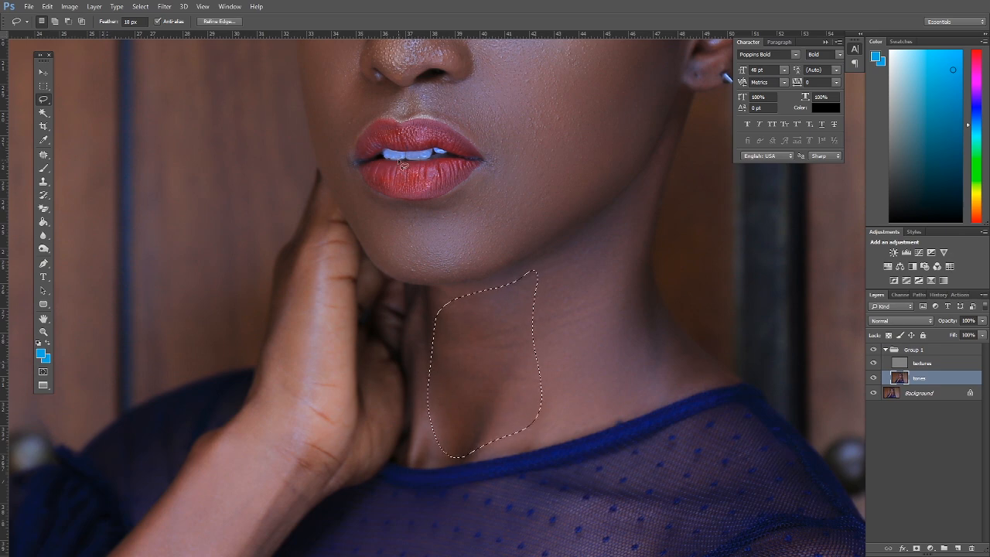
pyautogui.hotkey('ctrl', 'd')
# - Add a Black & White adjustment layer above the textures layer with Reds at -152 to emphasize the skin texture
pyautogui.moveTo(420, 225)
pyautogui.mouseDown()
pyautogui.moveTo(501, 286)
pyautogui.moveTo(465, 403)
pyautogui.mouseUp()
pyautogui.moveTo(509, 164); pyautogui.dragTo(450, 275)
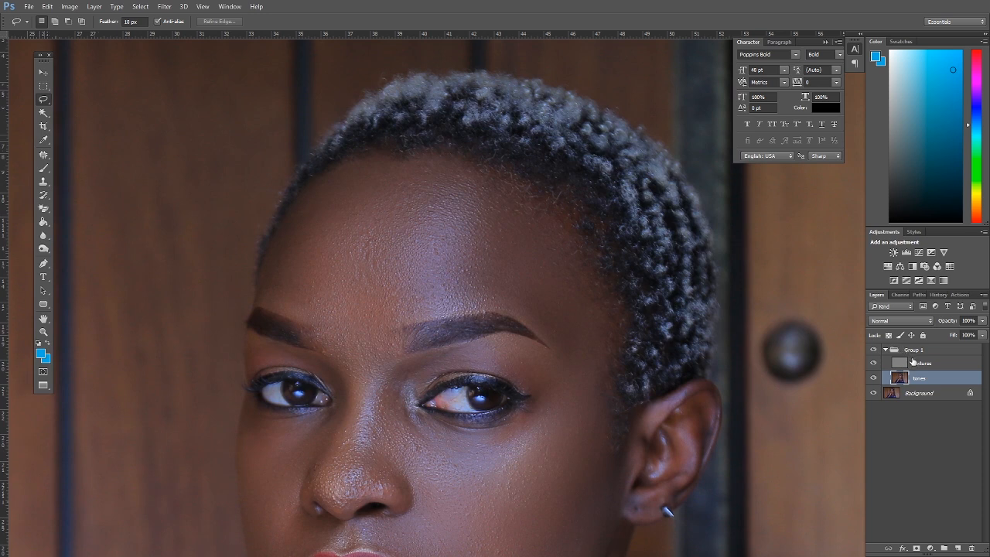
pyautogui.click(928, 365)
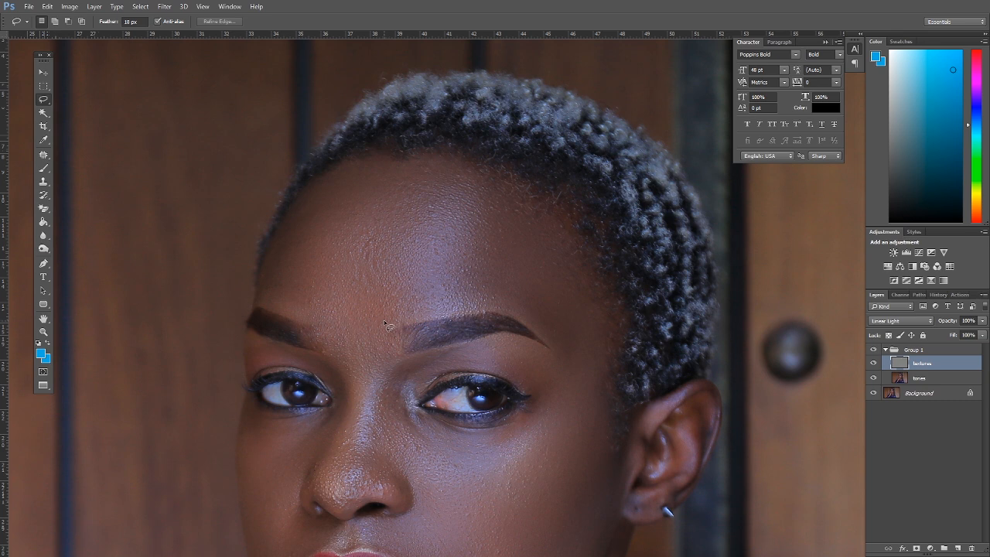
pyautogui.click(932, 548)
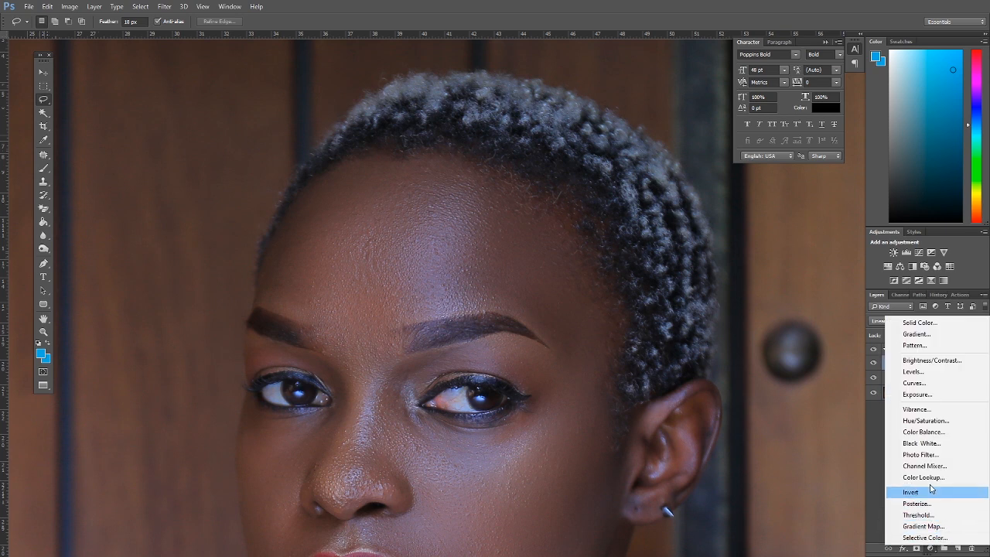
pyautogui.click(924, 444)
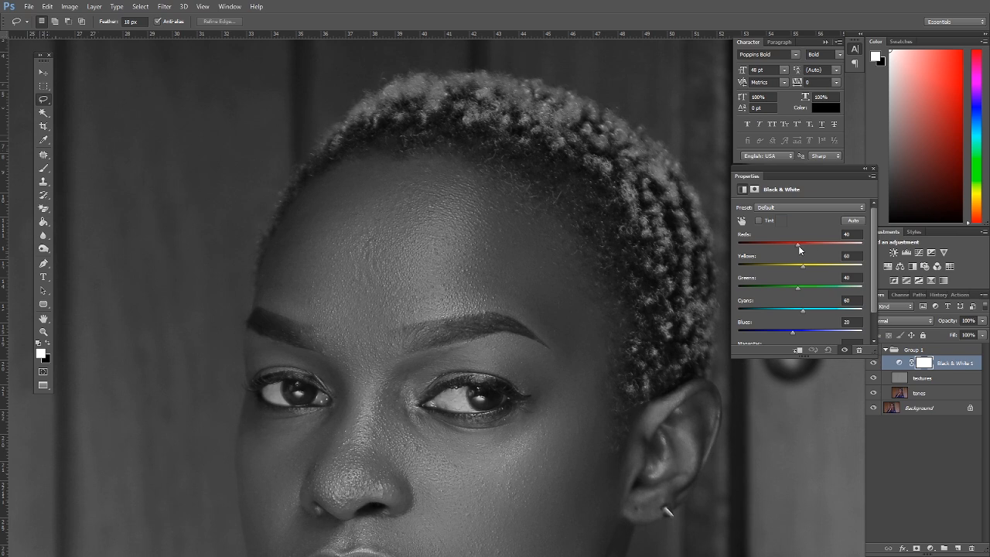
pyautogui.moveTo(798, 245); pyautogui.dragTo(750, 244)
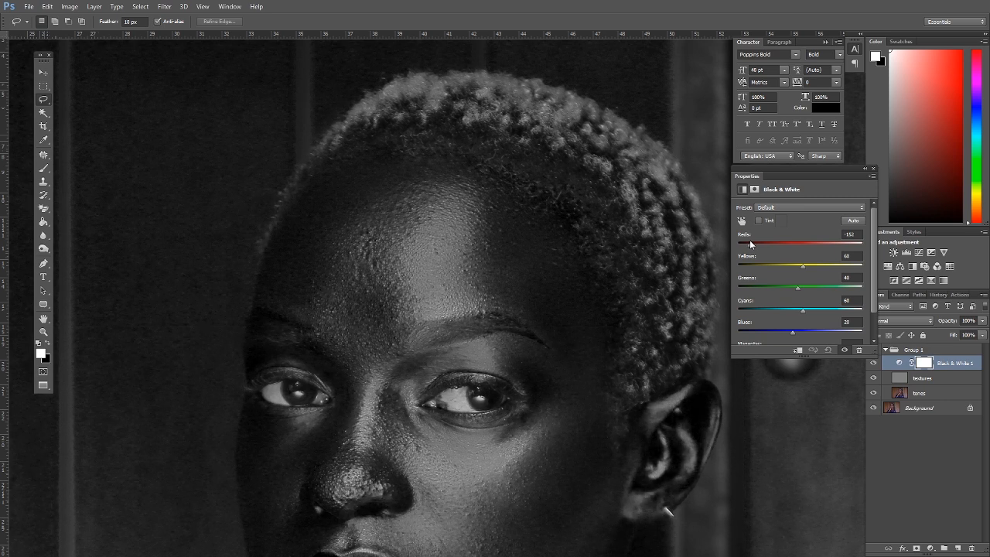
pyautogui.click(873, 171)
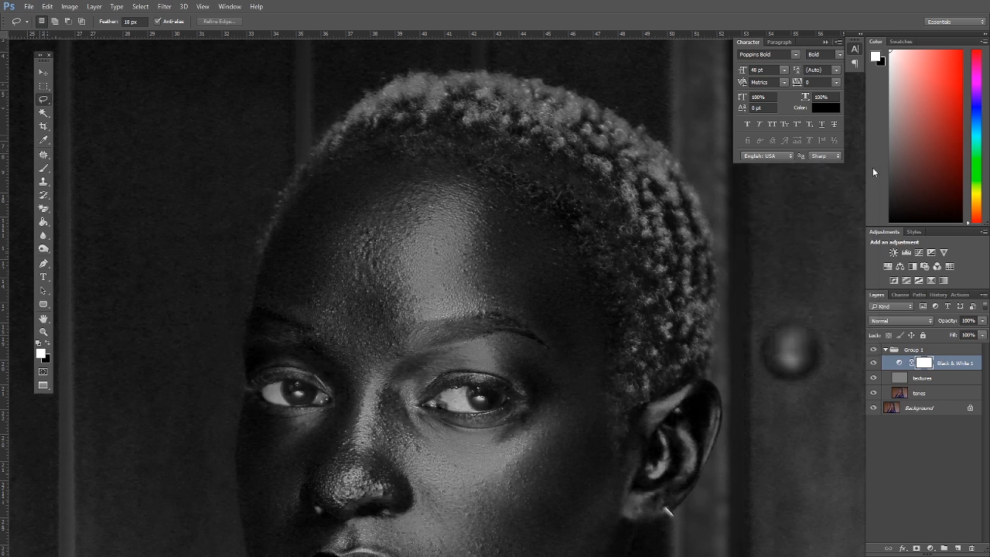
# - Try to heal the forehead on the textures layer with the Spot Healing Brush, turning off Sample All Layers
pyautogui.click(913, 379)
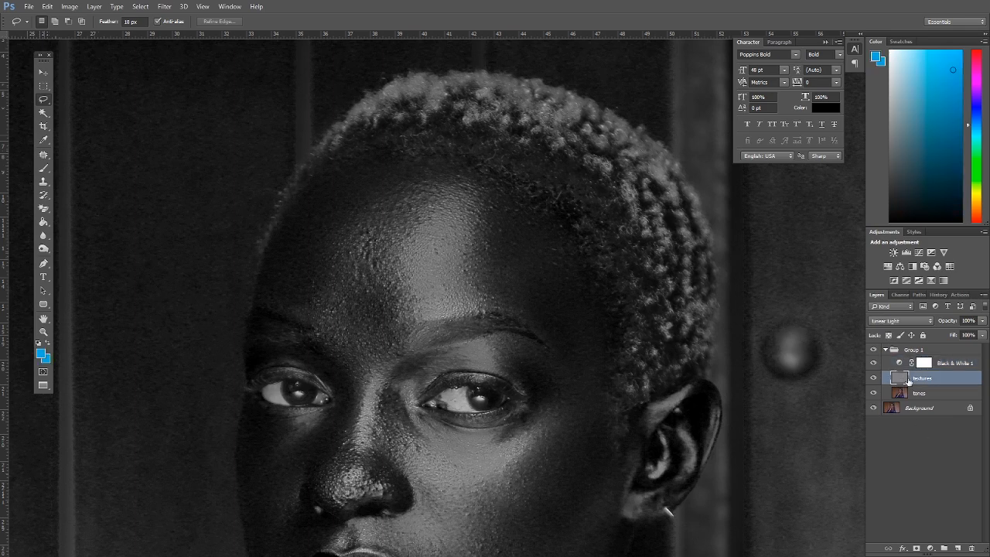
pyautogui.press('z')
pyautogui.click(379, 232)
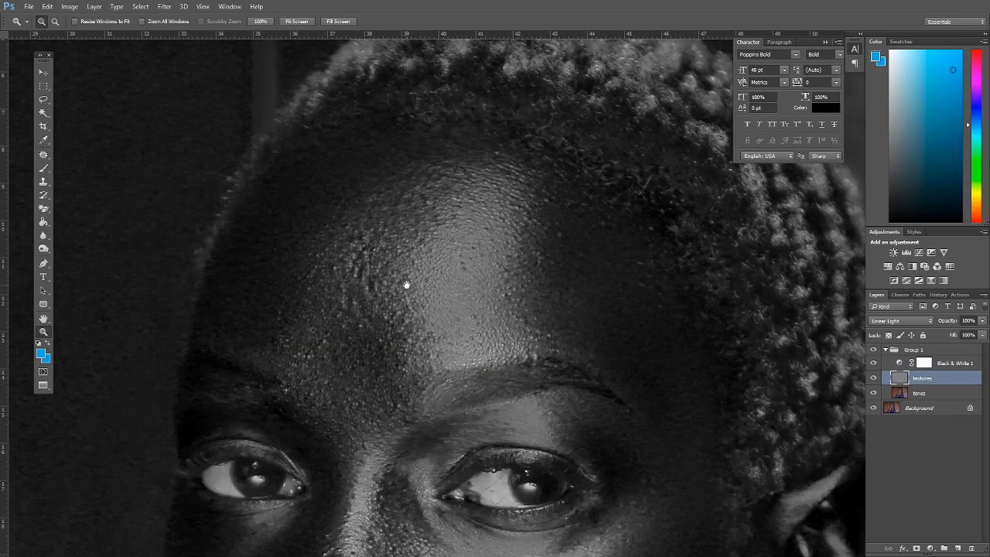
pyautogui.click(48, 155)
pyautogui.rightClick(48, 156)
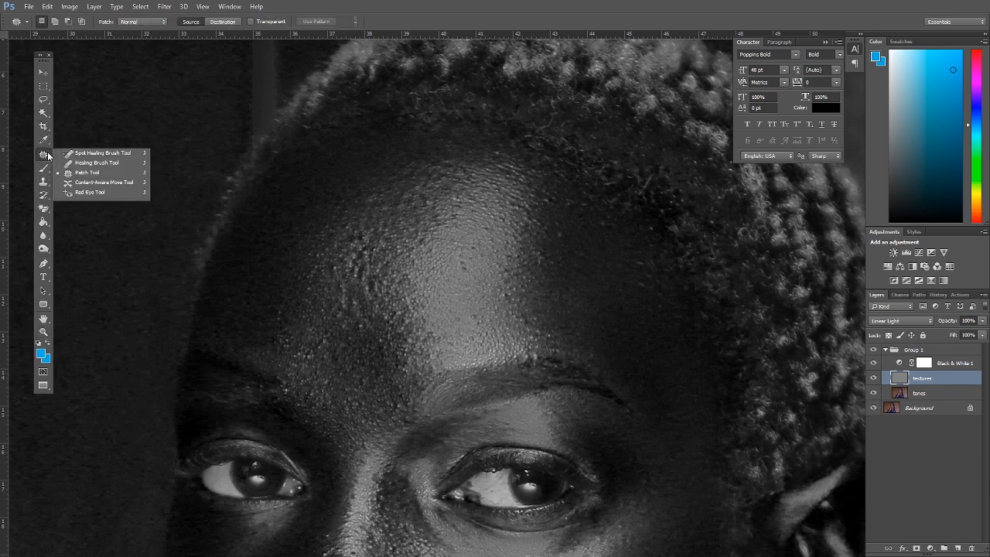
pyautogui.click(91, 154)
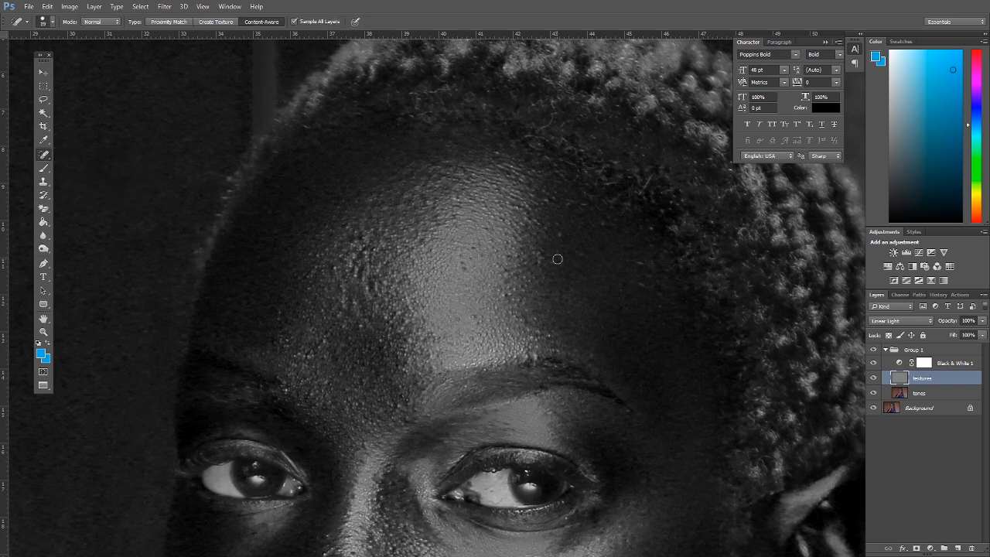
pyautogui.click(559, 234)
pyautogui.press('alt')
pyautogui.press('space')
pyautogui.click(561, 234)
pyautogui.hotkey('alt', ']')
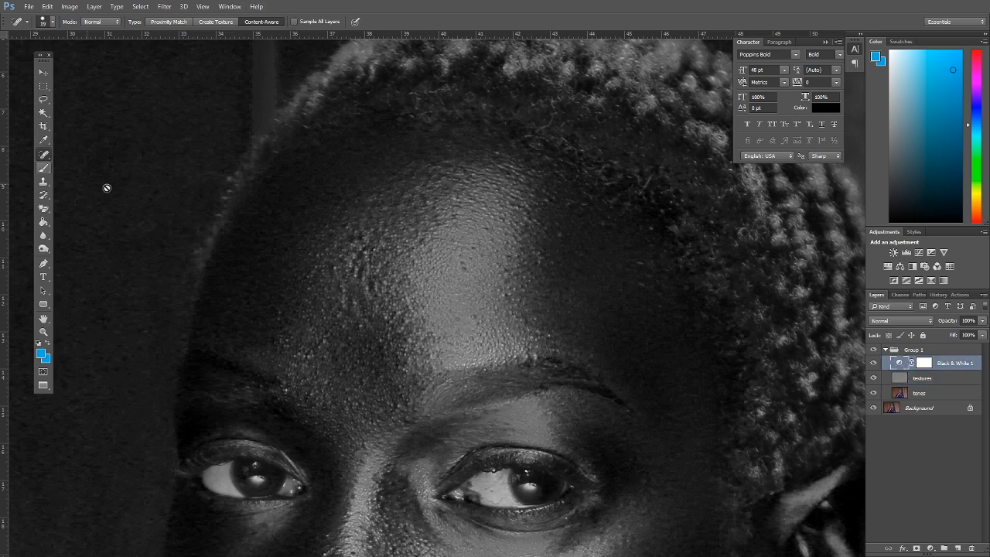
# - Select the textures layer and set up the Clone Stamp with a smaller soft brush of about 18 px
pyautogui.click(938, 382)
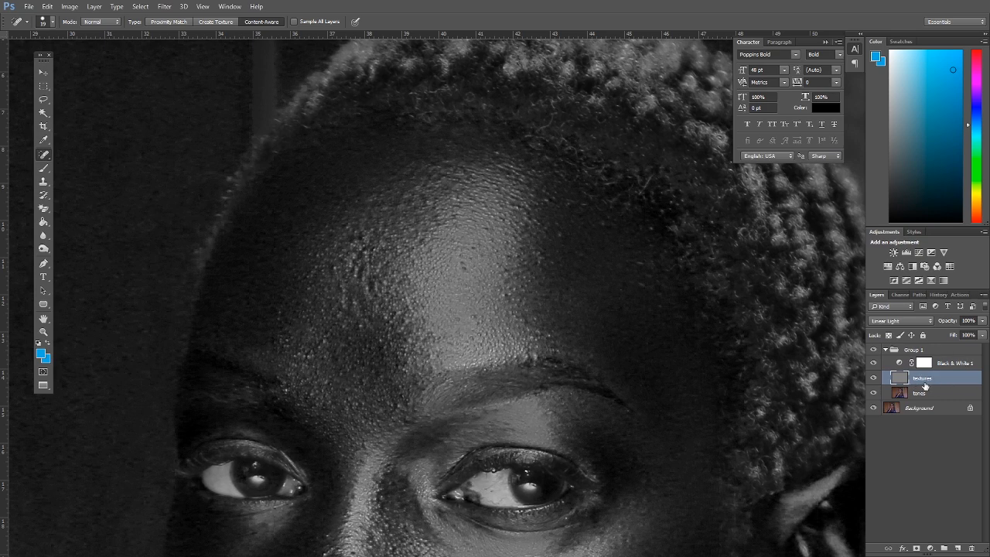
pyautogui.click(44, 182)
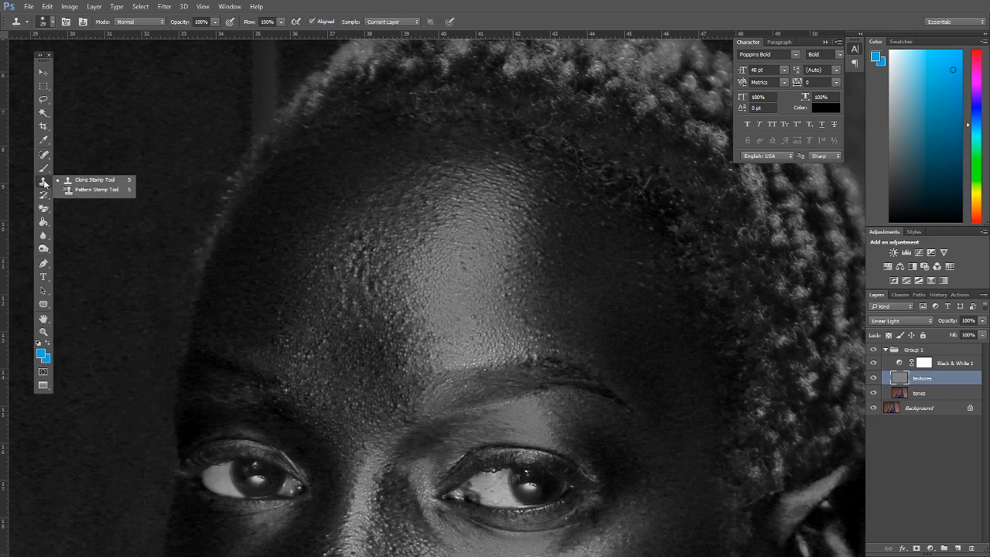
pyautogui.click(91, 181)
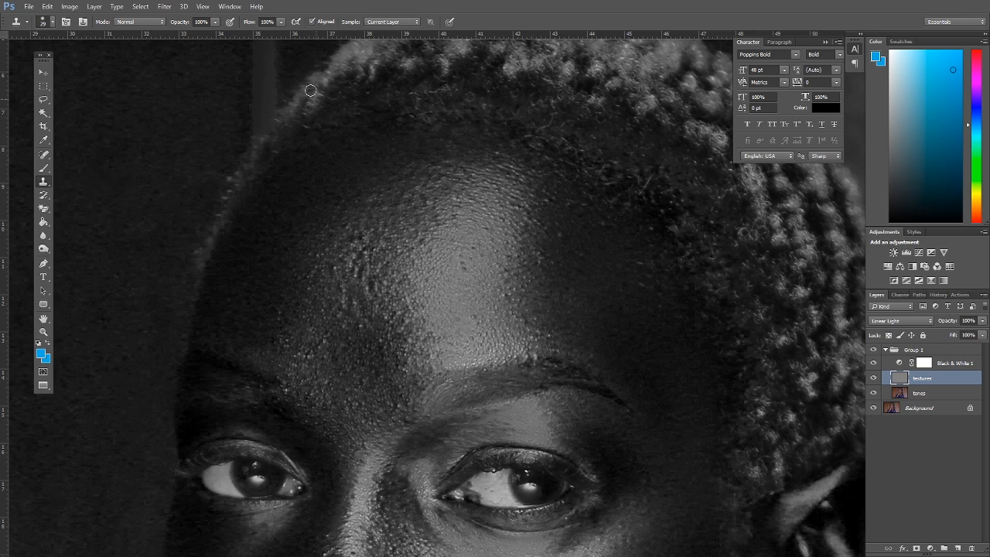
pyautogui.rightClick(561, 209)
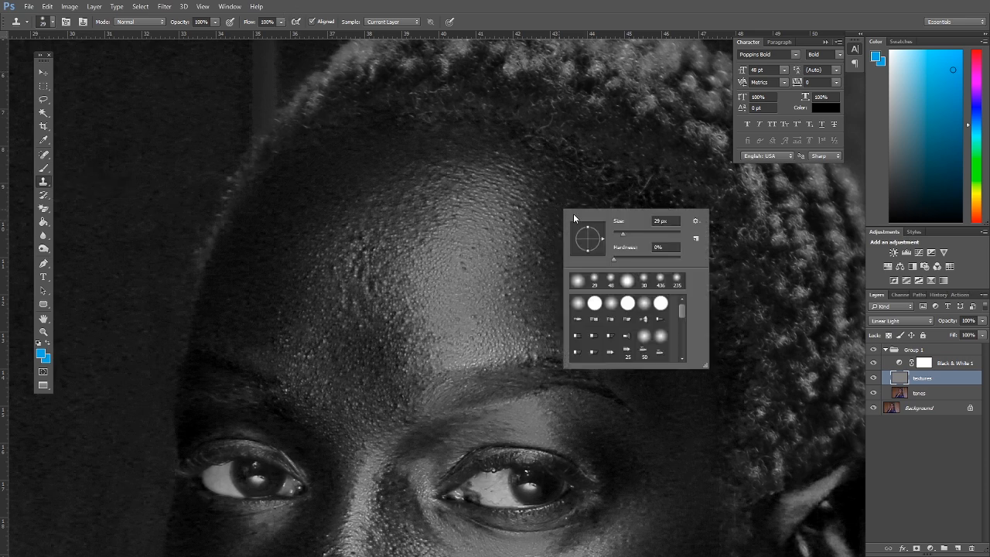
pyautogui.click(620, 231)
pyautogui.moveTo(621, 232); pyautogui.dragTo(618, 232)
pyautogui.press('Return')
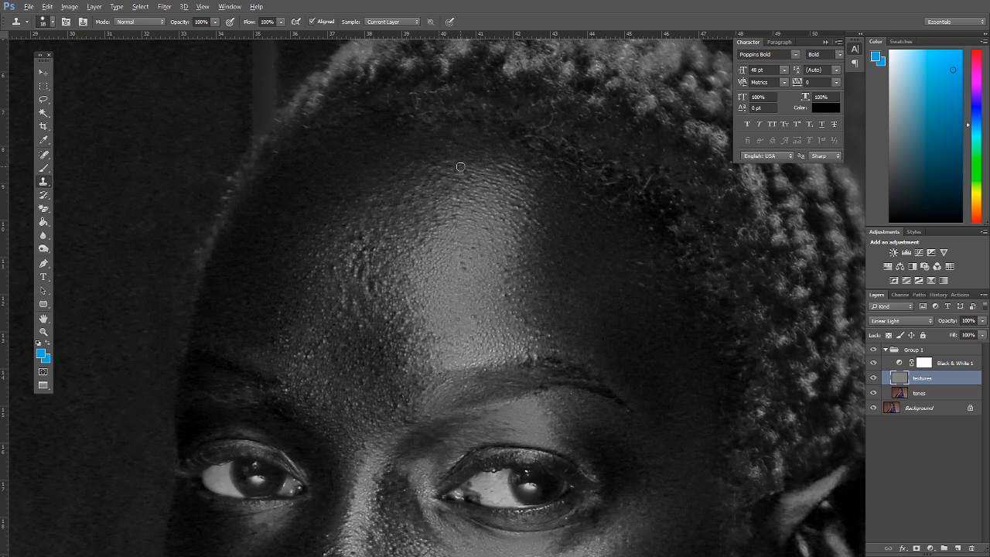
# - Sample clean skin on the textures layer and clone it over the uneven spots on the forehead
pyautogui.press('alt')
pyautogui.click(586, 212)
pyautogui.moveTo(495, 268); pyautogui.dragTo(541, 237)
pyautogui.press('alt')
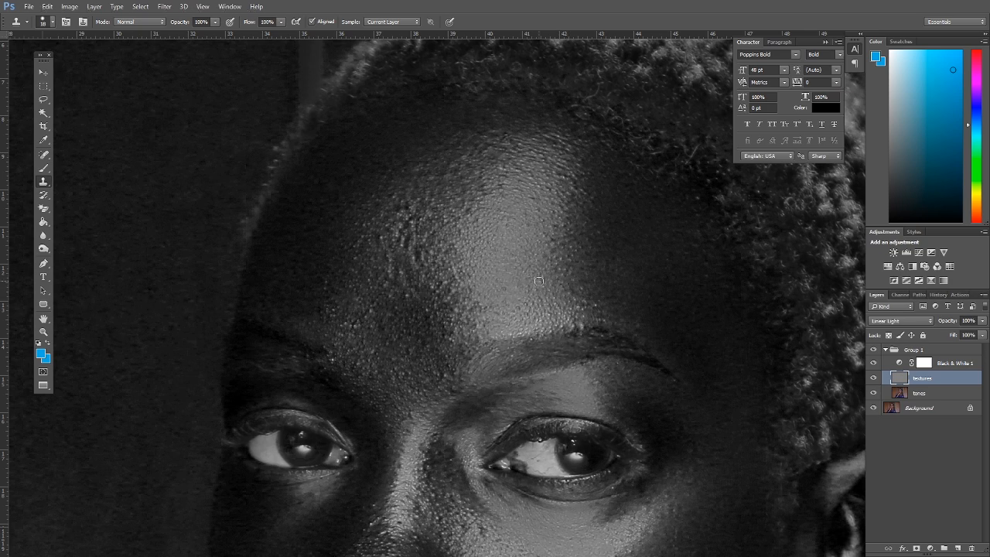
pyautogui.moveTo(468, 241); pyautogui.dragTo(490, 263)
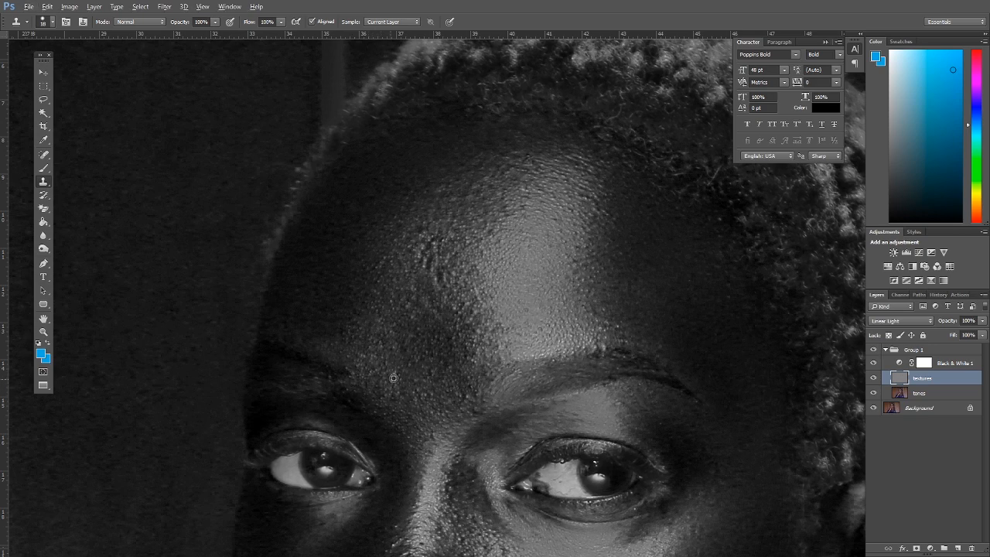
# - Clone clean skin texture over the bumps just above the ear-side eyebrow
pyautogui.scroll(-4, 420, 375)
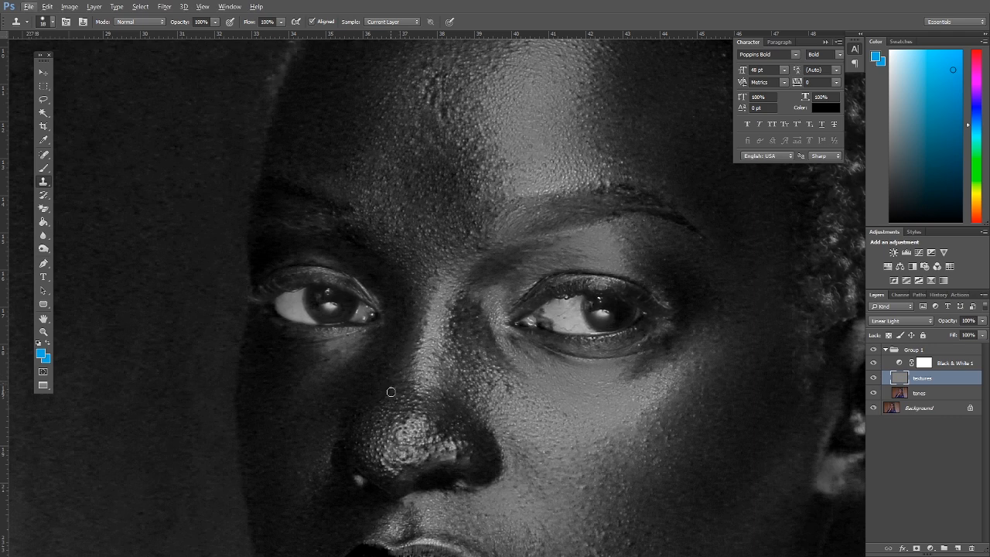
pyautogui.moveTo(494, 345); pyautogui.dragTo(391, 247)
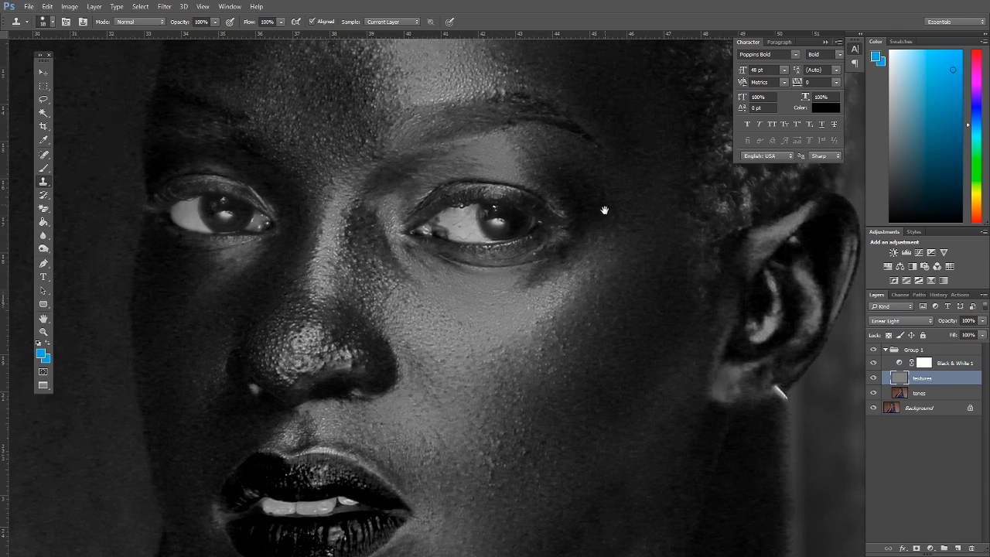
pyautogui.moveTo(610, 198); pyautogui.dragTo(536, 327)
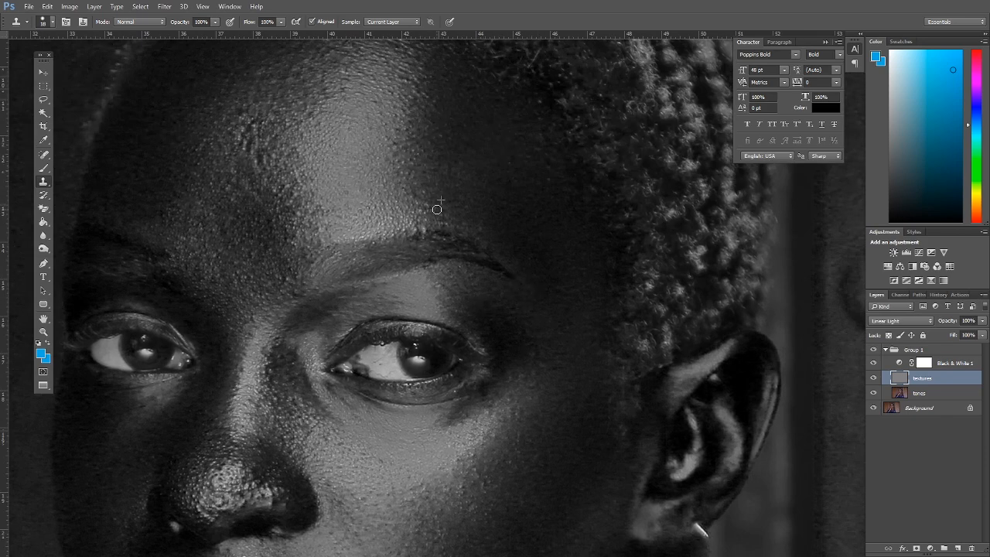
pyautogui.moveTo(570, 128); pyautogui.dragTo(534, 218)
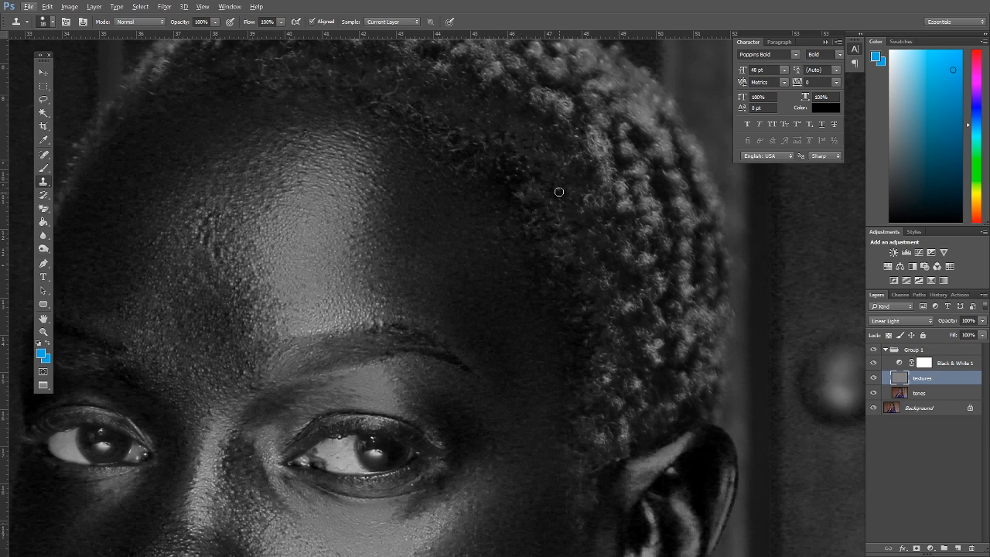
# - Clone clean skin texture over the blemishes on the cheek between the mouth and the ear
pyautogui.scroll(-6, 531, 241)
pyautogui.hscroll(-1, 531, 241)
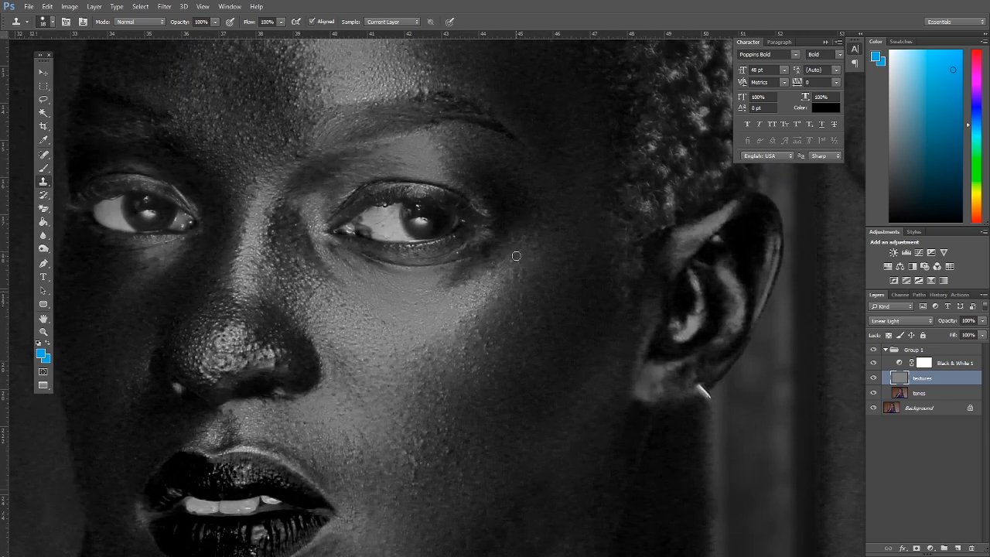
pyautogui.scroll(-3, 534, 232)
pyautogui.hscroll(-1, 533, 232)
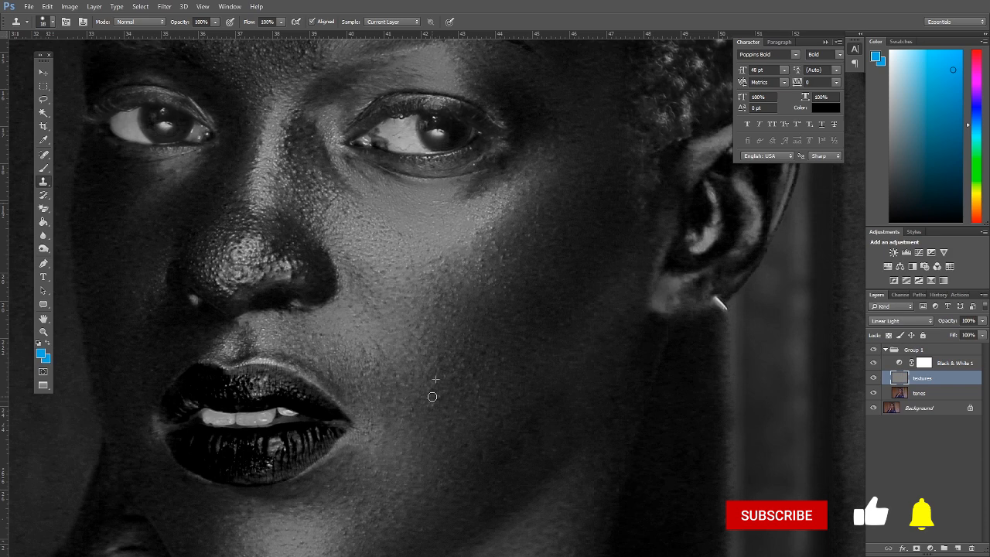
pyautogui.press('alt')
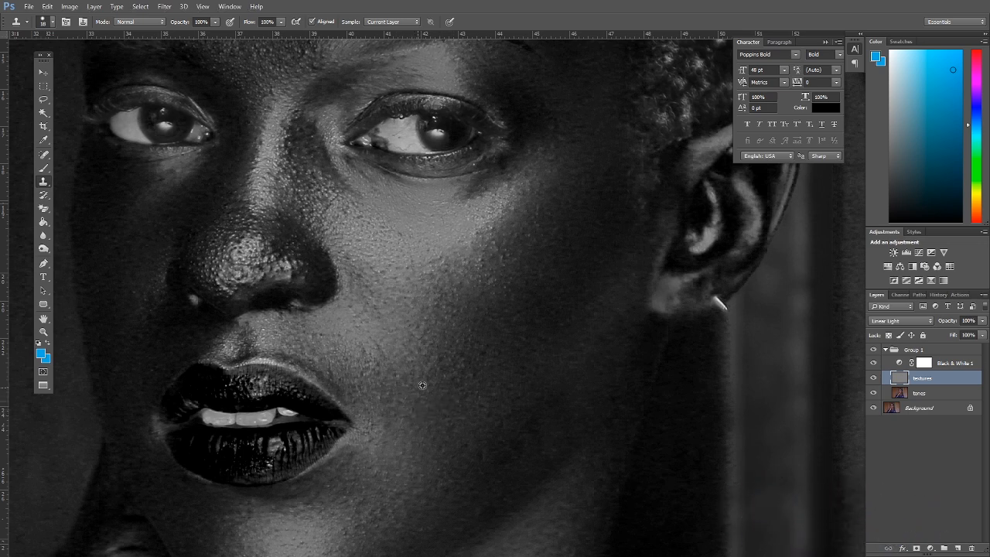
pyautogui.scroll(2, 462, 369)
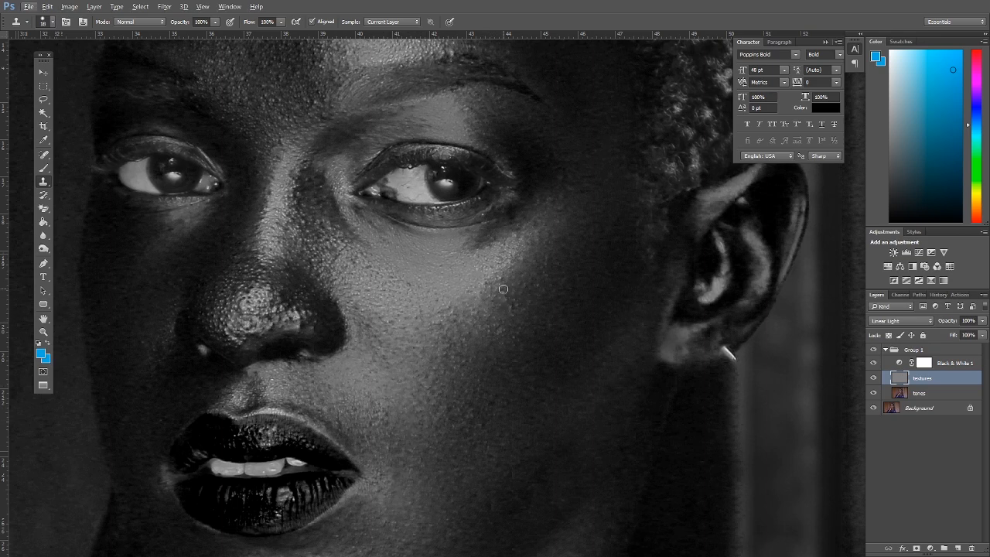
# - Hide the Black & White adjustment layer to examine the retouched face in color, and show it again
pyautogui.moveTo(415, 249)
pyautogui.mouseDown()
pyautogui.moveTo(484, 287)
pyautogui.moveTo(388, 293)
pyautogui.mouseUp()
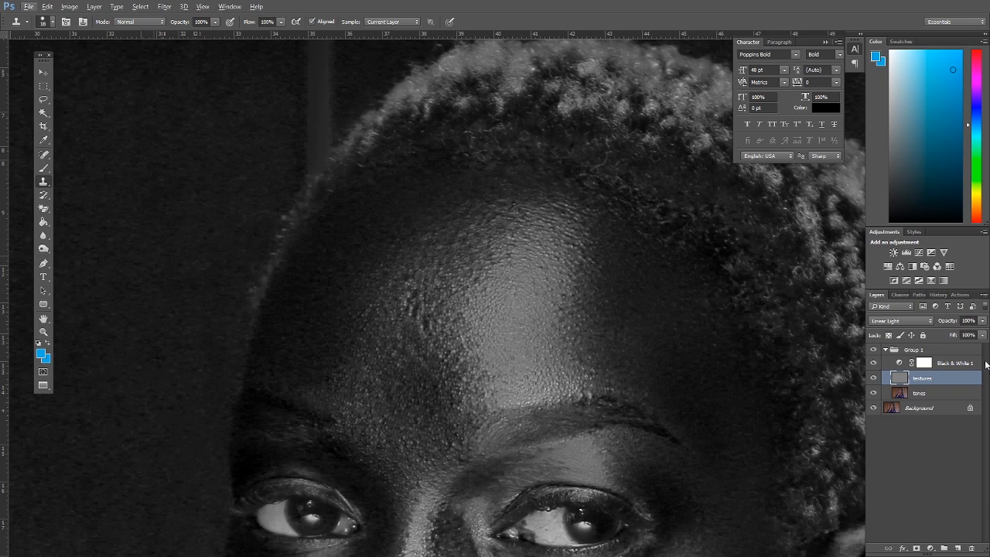
pyautogui.click(875, 363)
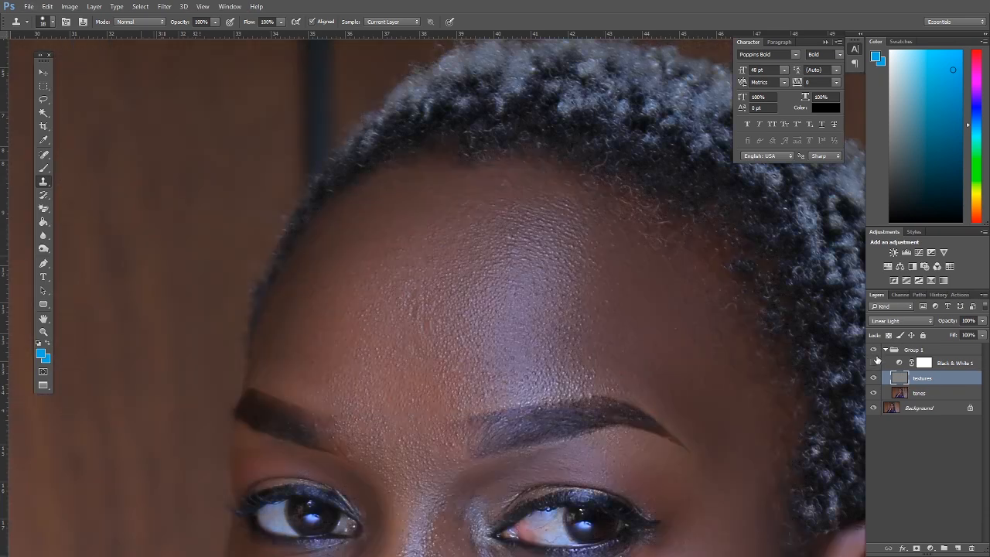
pyautogui.scroll(-8, 587, 337)
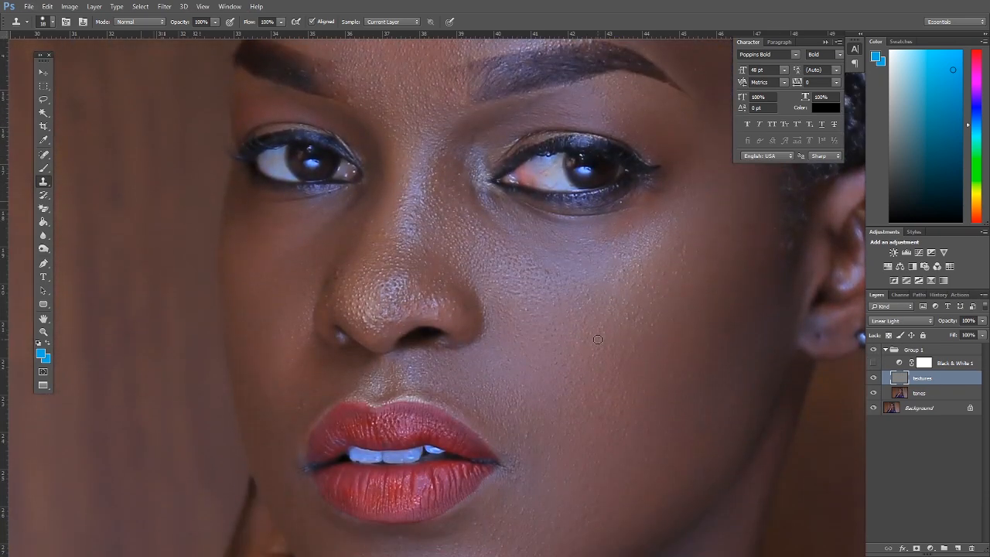
pyautogui.scroll(-3, 598, 341)
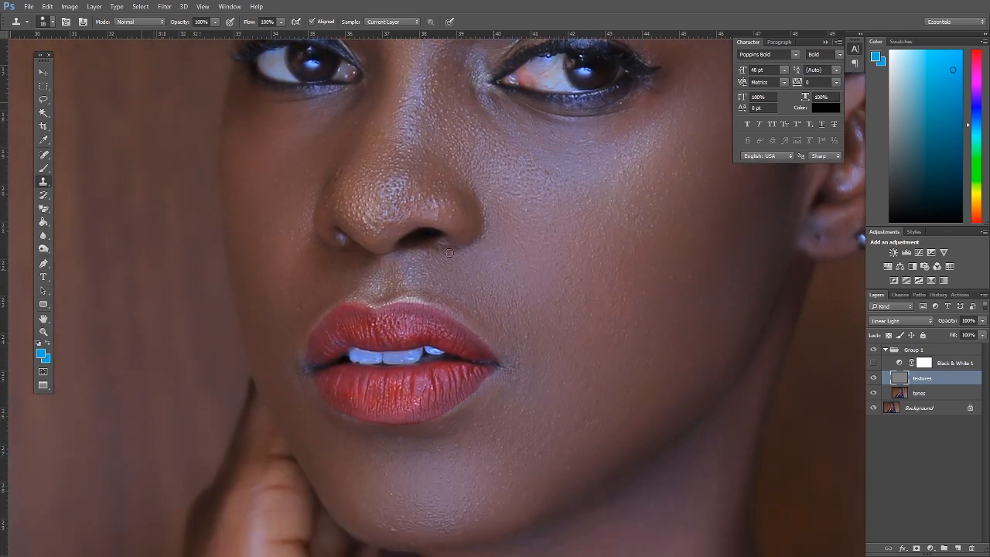
pyautogui.click(875, 363)
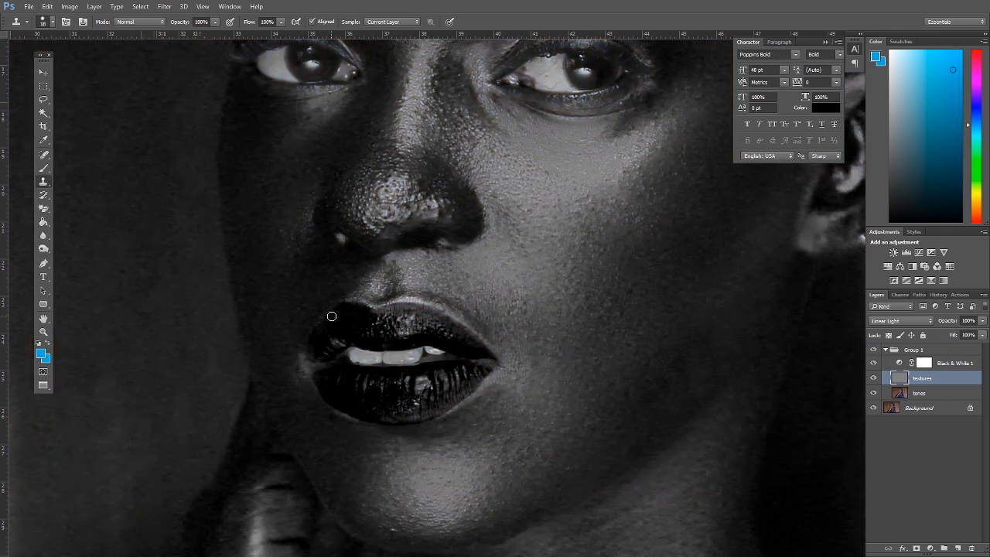
# - Clone clean skin texture over the blemishes on the shadowed cheek beside the nose and along the lower edge of the chin
pyautogui.keyDown('alt'); pyautogui.click(277, 235); pyautogui.keyUp('alt')
pyautogui.click(276, 227)
pyautogui.keyDown('alt'); pyautogui.click(292, 243); pyautogui.keyUp('alt')
pyautogui.click(291, 238)
pyautogui.keyDown('alt'); pyautogui.click(285, 297); pyautogui.keyUp('alt')
pyautogui.click(391, 529)
pyautogui.keyDown('alt'); pyautogui.click(402, 520); pyautogui.keyUp('alt')
pyautogui.click(393, 527)
pyautogui.click(375, 521)
# - Clone clean texture over the uneven spots on the lower and upper lips
pyautogui.keyDown('alt'); pyautogui.click(418, 391); pyautogui.keyUp('alt')
pyautogui.click(430, 387)
pyautogui.keyDown('alt'); pyautogui.click(422, 400); pyautogui.keyUp('alt')
pyautogui.click(420, 397)
pyautogui.keyDown('alt'); pyautogui.click(431, 329); pyautogui.keyUp('alt')
pyautogui.click(372, 335)
pyautogui.keyDown('alt'); pyautogui.click(372, 324); pyautogui.keyUp('alt')
pyautogui.click(351, 323)
# - Sample clean skin near the nostril and clone it over the spots around the nose
pyautogui.moveTo(471, 295); pyautogui.dragTo(434, 363)
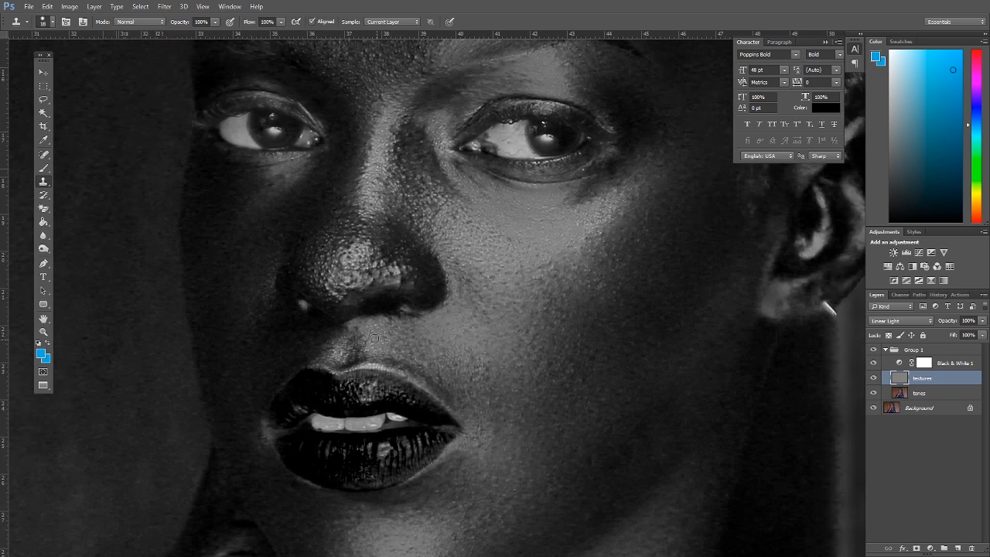
pyautogui.moveTo(509, 323); pyautogui.dragTo(481, 370)
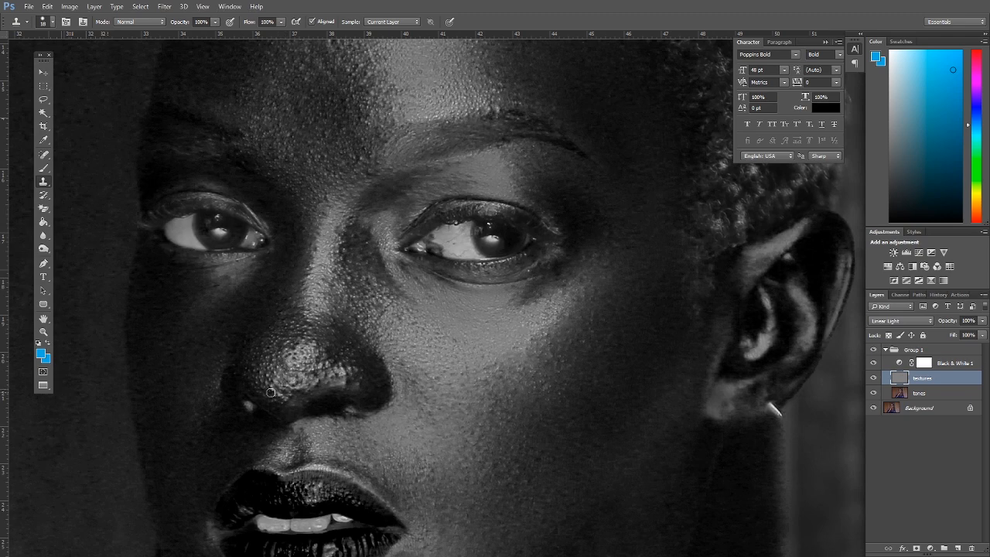
pyautogui.press('alt')
pyautogui.press('alt')
pyautogui.press('alt')
# - Sample clean skin repeatedly and clone it over the uneven texture between the eyebrows and up the forehead
pyautogui.scroll(3, 524, 353)
pyautogui.hscroll(3, 523, 354)
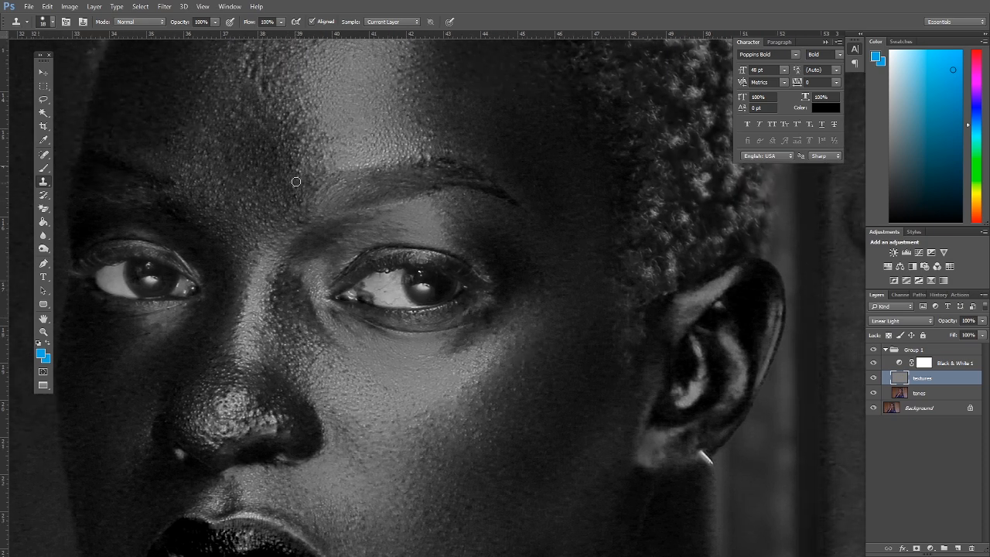
pyautogui.press('alt')
pyautogui.press('alt')
pyautogui.press('alt')
pyautogui.press('alt')
pyautogui.press('alt')
pyautogui.press('alt')
pyautogui.press('alt')
pyautogui.press('alt')
pyautogui.moveTo(400, 162)
pyautogui.mouseDown()
pyautogui.moveTo(410, 219)
pyautogui.moveTo(439, 240)
pyautogui.moveTo(440, 283)
pyautogui.mouseUp()
pyautogui.press('alt')
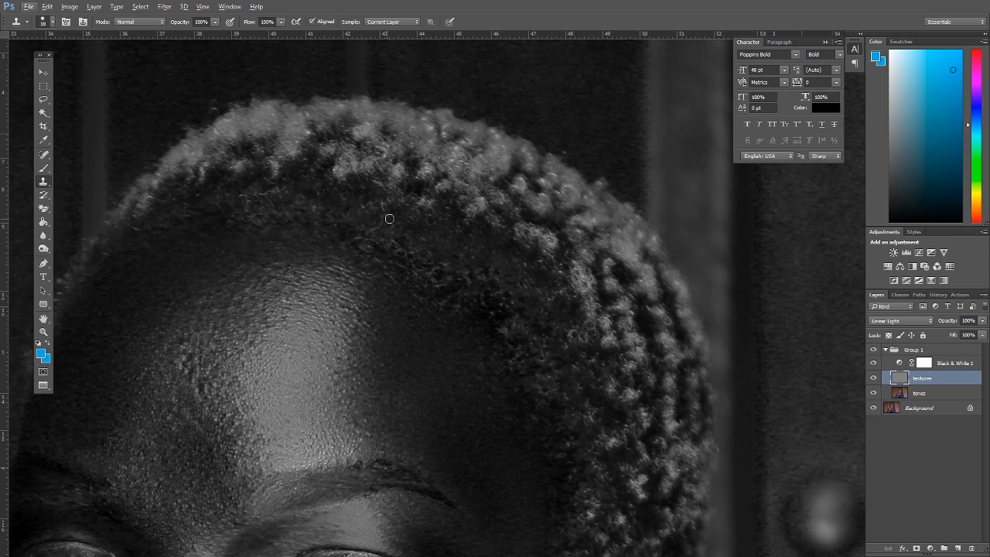
# - Hide the Black & White adjustment layer to show the portrait in color, and collapse Group 1
pyautogui.scroll(-2, 531, 198)
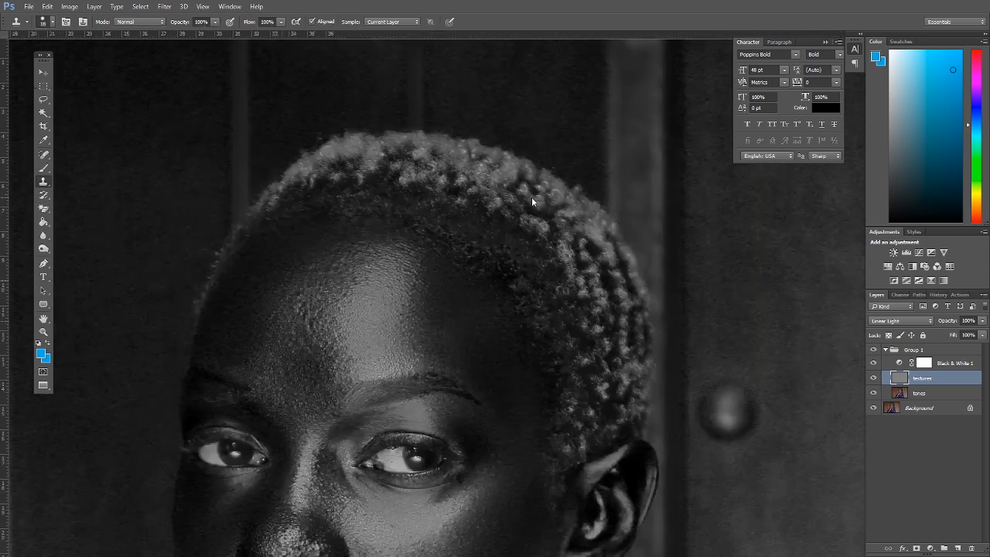
pyautogui.scroll(-3, 532, 198)
pyautogui.scroll(-1, 752, 214)
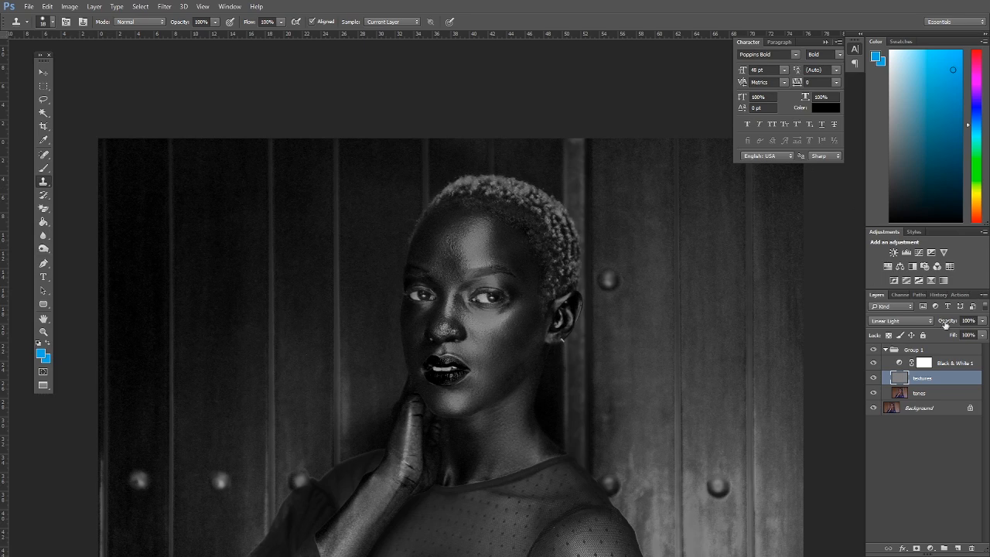
pyautogui.click(874, 362)
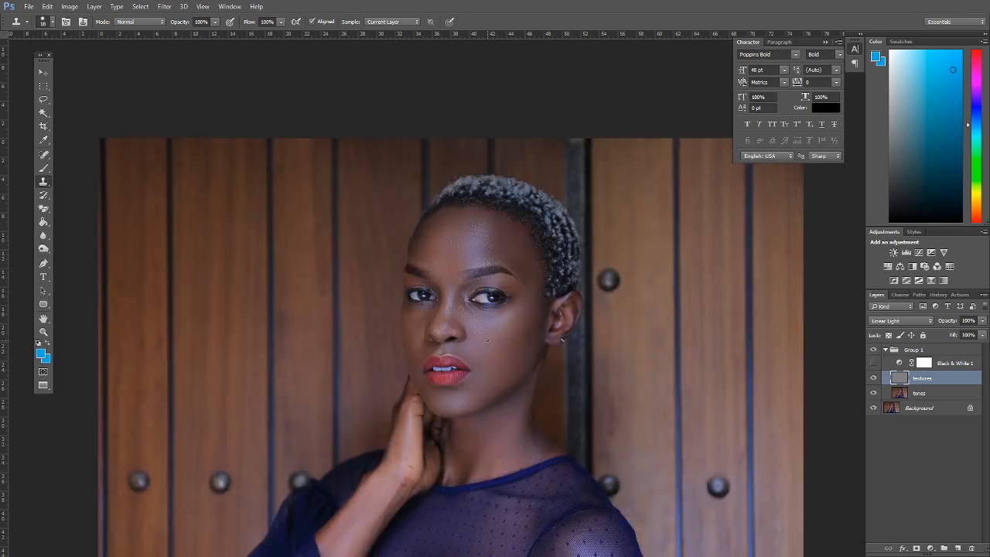
pyautogui.moveTo(678, 344); pyautogui.dragTo(608, 307)
pyautogui.press('z')
pyautogui.click(408, 228)
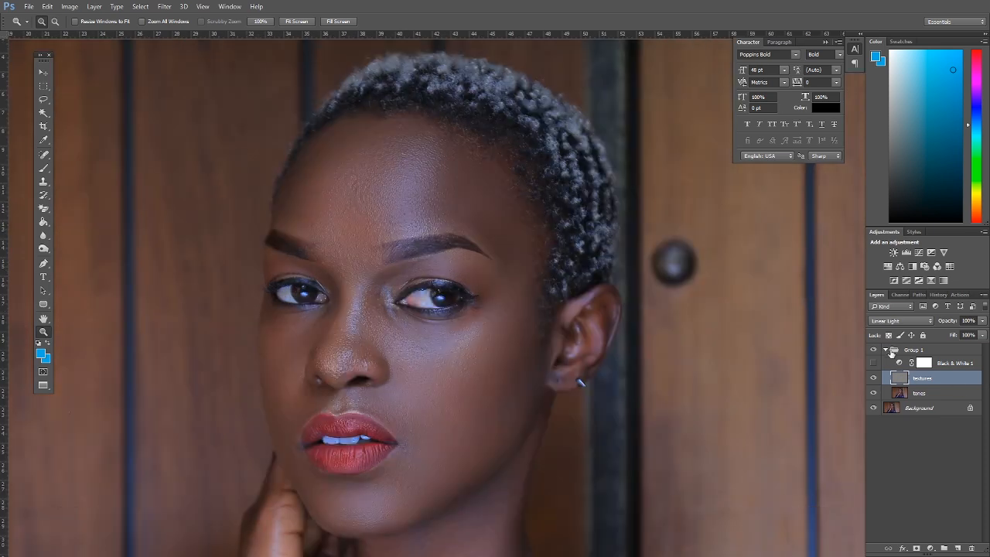
pyautogui.click(886, 351)
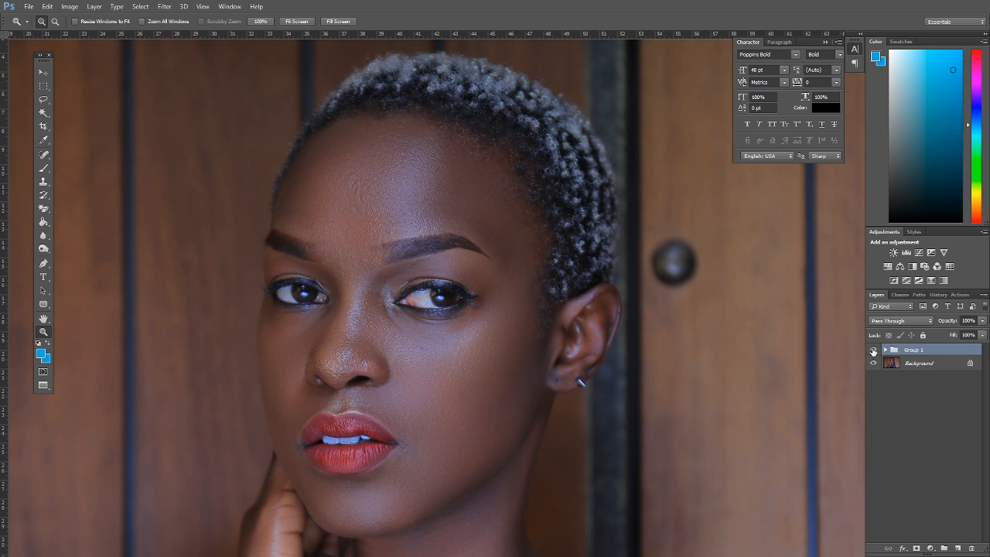
# - Toggle the visibility of Group 1 repeatedly to compare the face before and after retouching, leaving the group shown
pyautogui.click(874, 352)
pyautogui.click(874, 351)
pyautogui.click(874, 351)
pyautogui.click(874, 351)
pyautogui.click(874, 351)
pyautogui.click(874, 351)
pyautogui.click(874, 351)
pyautogui.click(874, 351)
pyautogui.click(872, 350)
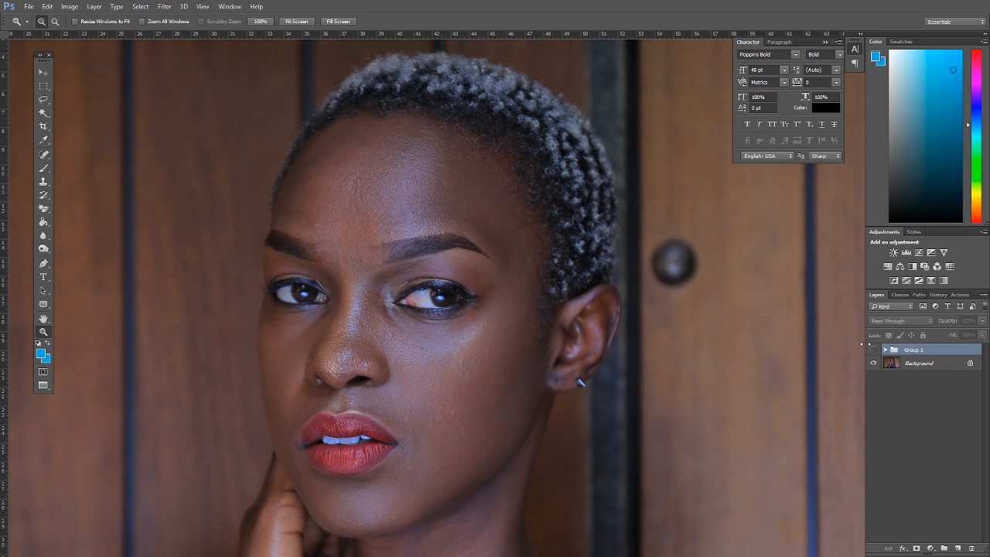
pyautogui.click(872, 350)
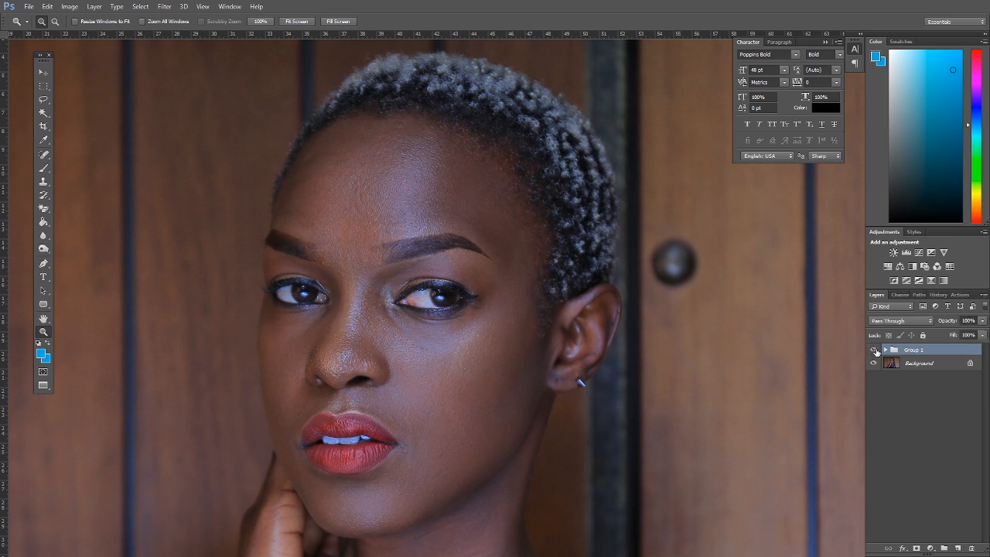
pyautogui.click(874, 350)
pyautogui.click(874, 350)
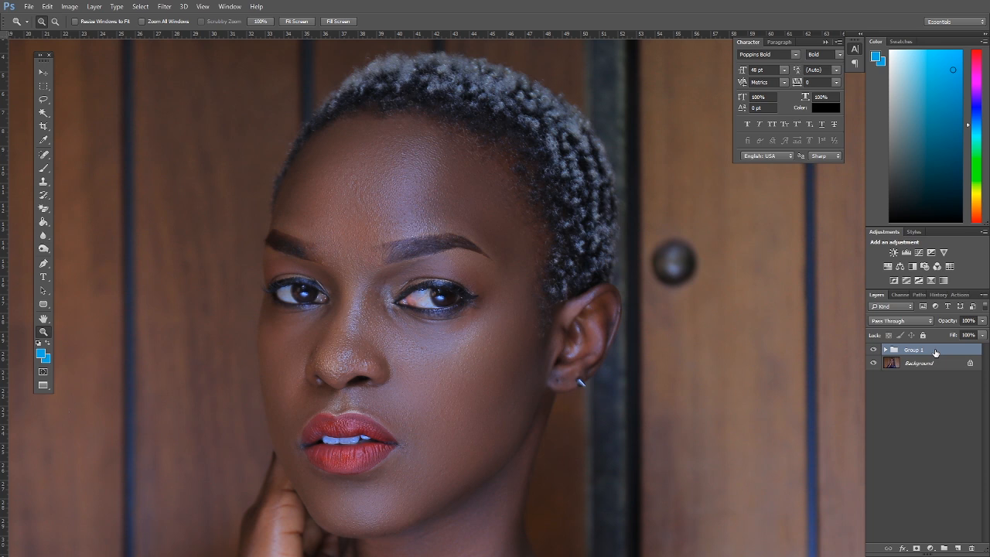
# - Add a Curves adjustment layer above Group 1 and pull the curve's midpoint down to darken the image
pyautogui.click(930, 548)
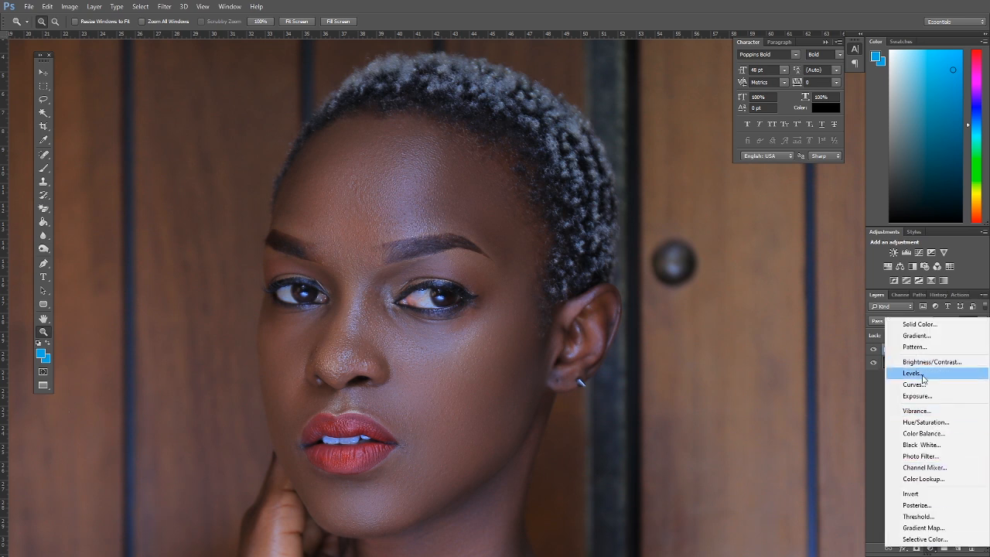
pyautogui.click(920, 442)
pyautogui.click(919, 252)
pyautogui.moveTo(809, 282); pyautogui.dragTo(816, 294)
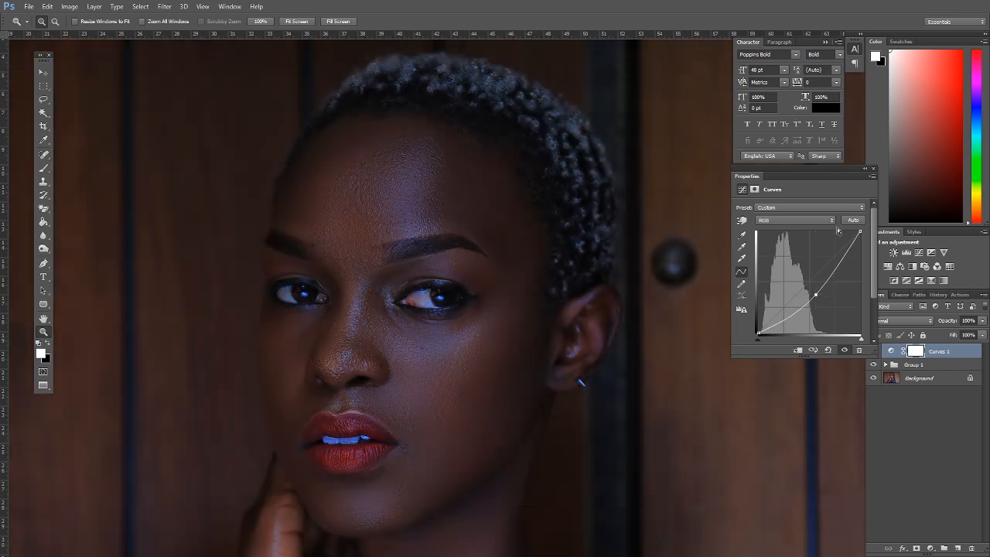
pyautogui.click(873, 169)
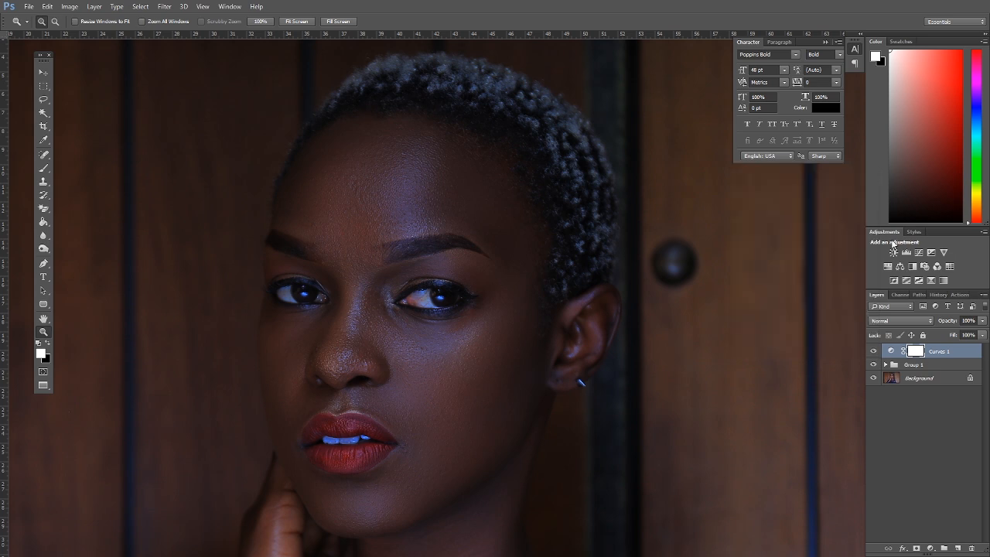
# - Rename the darkening Curves layer as burn and invert its mask to black
pyautogui.doubleClick(930, 355)
pyautogui.write('burn')
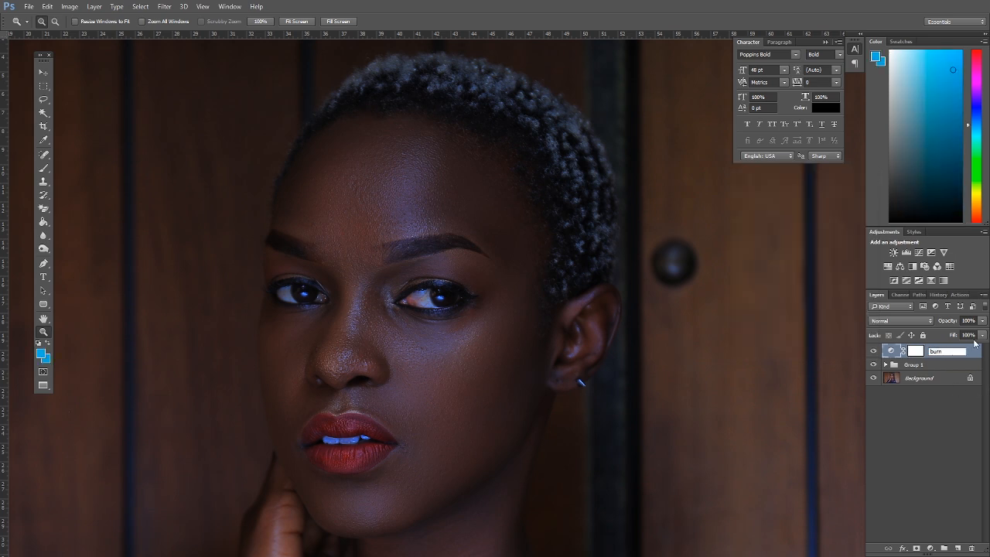
pyautogui.click(971, 355)
pyautogui.press('d')
pyautogui.hotkey('ctrl', 'i')
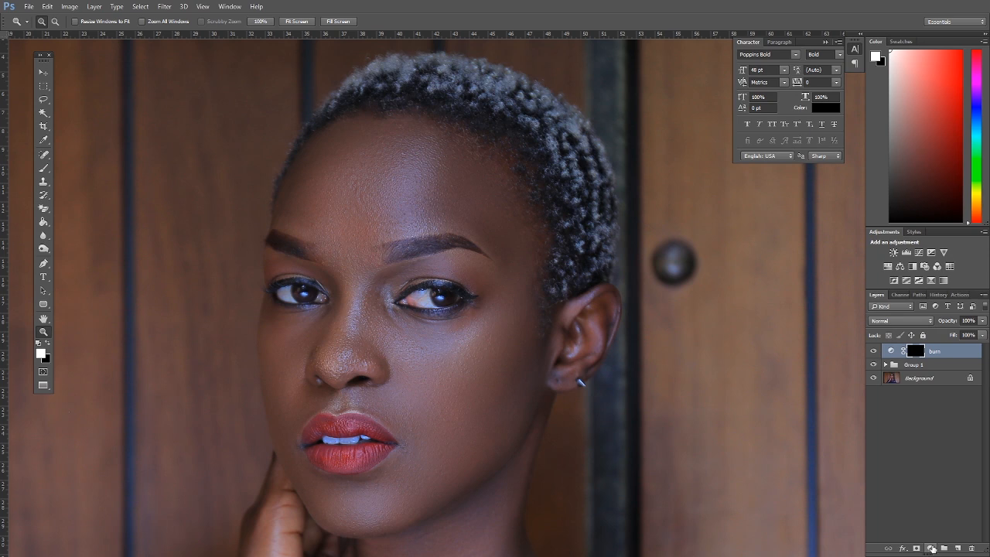
# - Add a second Curves adjustment layer and raise the curve's midpoint to brighten the image
pyautogui.click(930, 548)
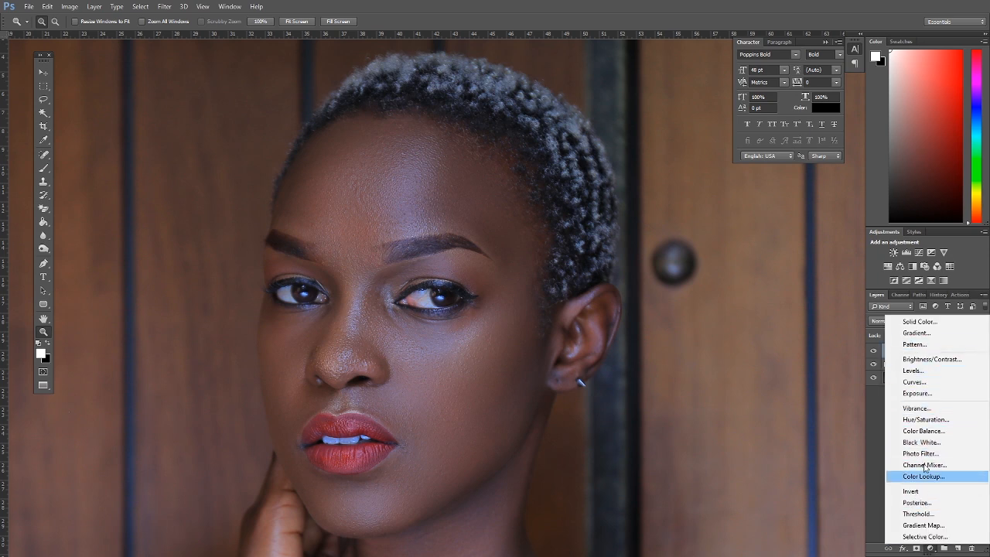
pyautogui.click(928, 383)
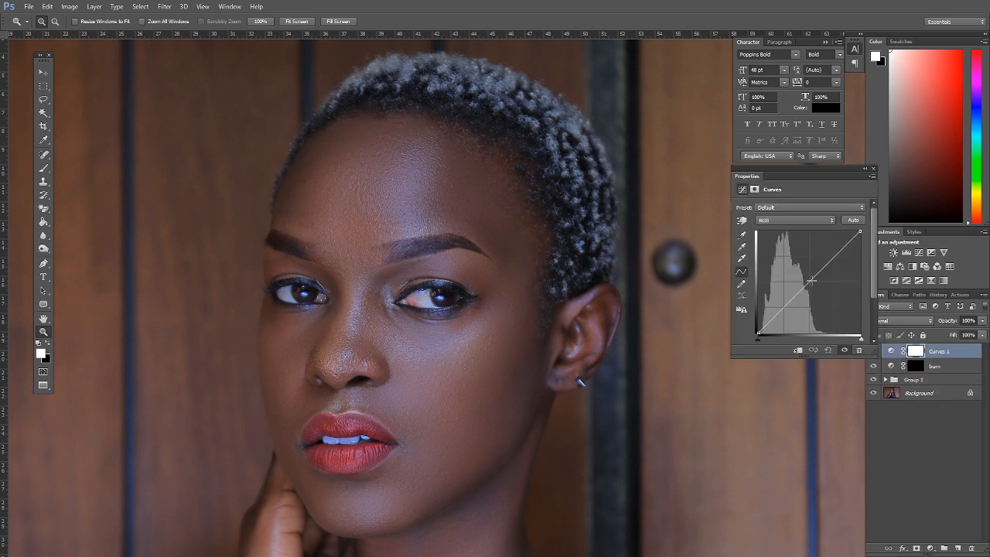
pyautogui.moveTo(809, 280); pyautogui.dragTo(797, 265)
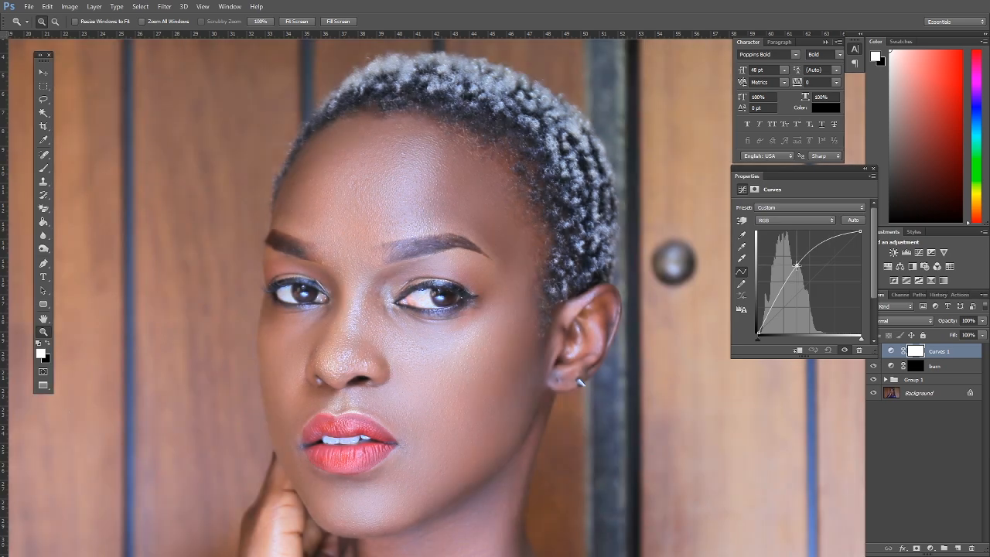
pyautogui.click(873, 169)
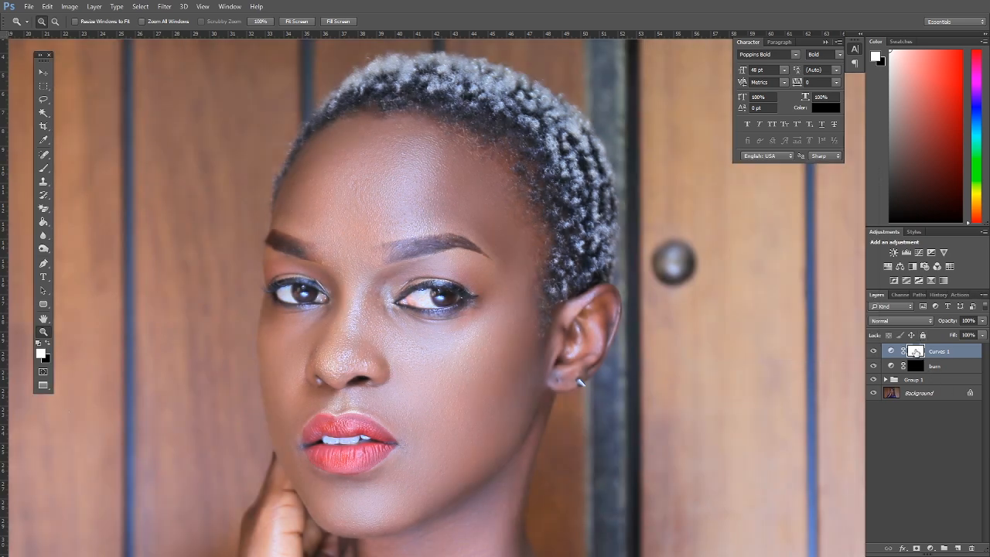
# - Invert the brightening Curves layer's mask to black and rename the layer as dodge
pyautogui.click(915, 351)
pyautogui.hotkey('ctrl', 'i')
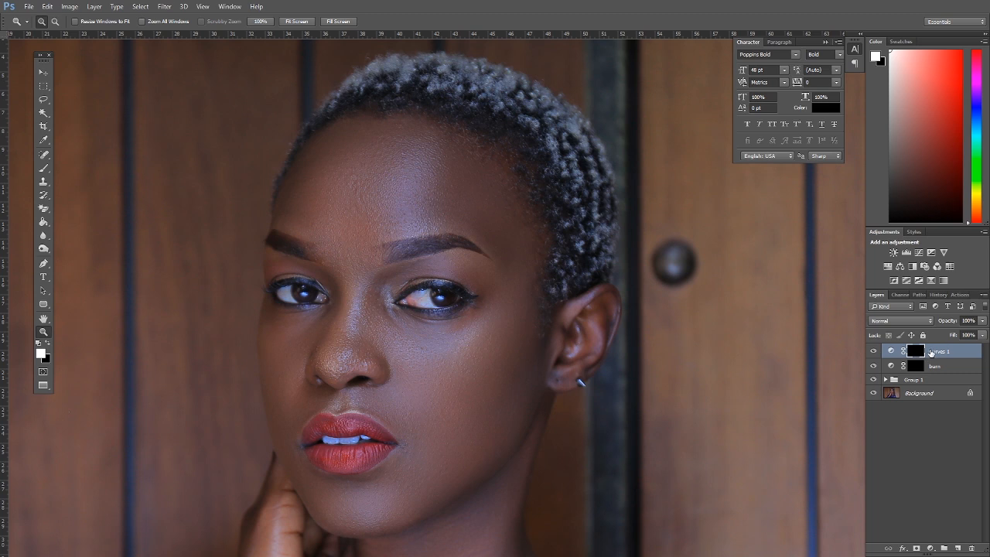
pyautogui.doubleClick(937, 351)
pyautogui.write('dod')
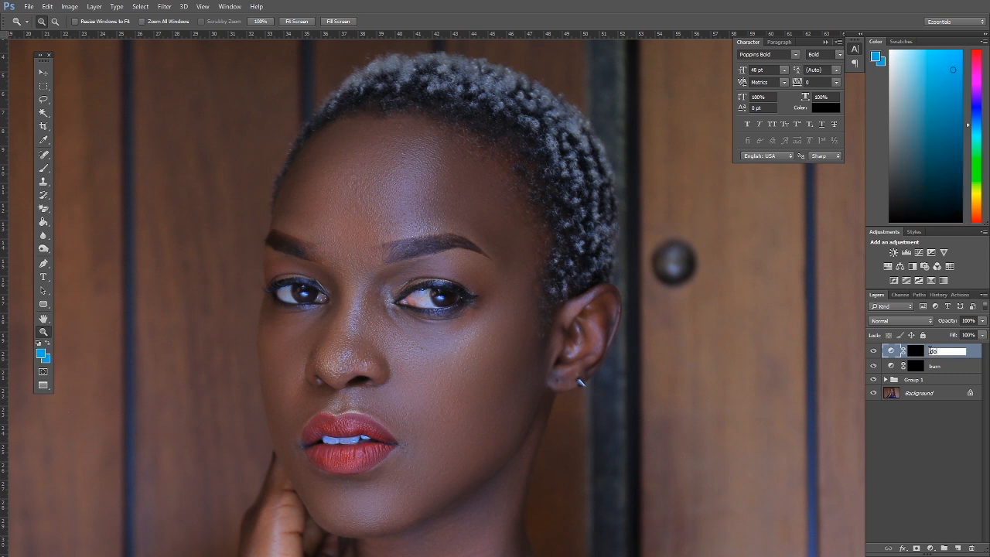
pyautogui.write('ge')
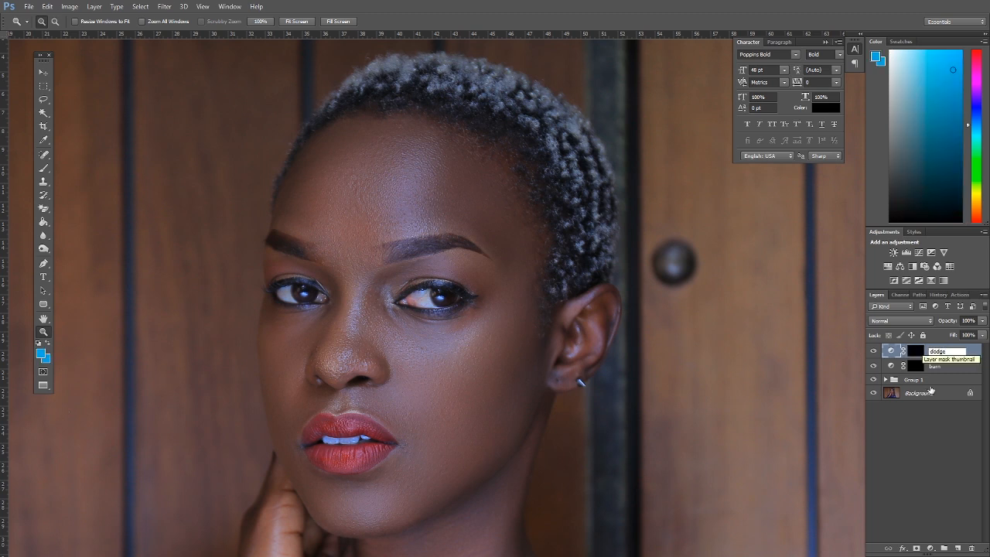
pyautogui.press('Return')
# - Select the burn layer and set up the Brush tool with 9% opacity and 13% flow
pyautogui.click(946, 366)
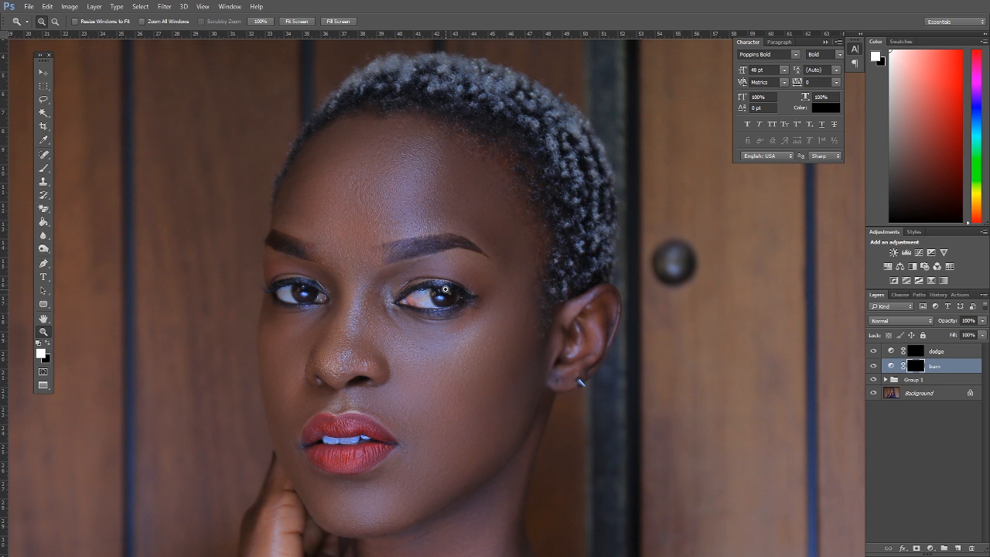
pyautogui.click(393, 222)
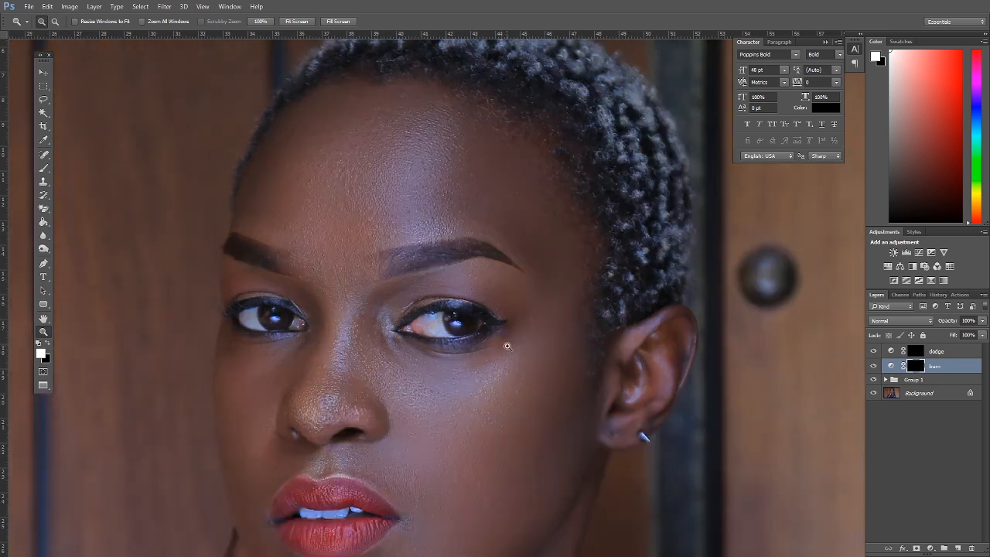
pyautogui.moveTo(417, 334)
pyautogui.mouseDown()
pyautogui.moveTo(433, 295)
pyautogui.moveTo(433, 328)
pyautogui.mouseUp()
pyautogui.click(43, 170)
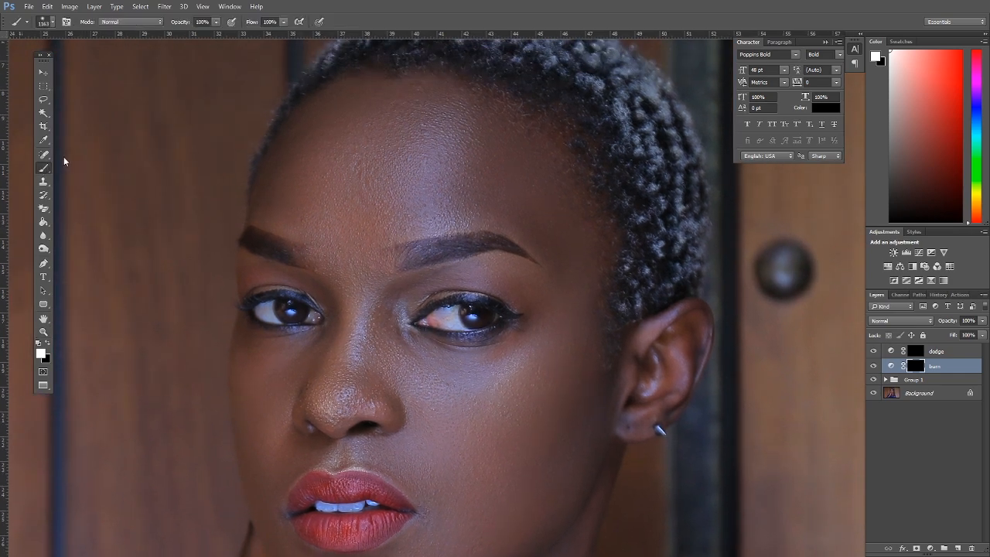
pyautogui.click(216, 25)
pyautogui.click(284, 22)
pyautogui.moveTo(594, 356); pyautogui.dragTo(576, 354)
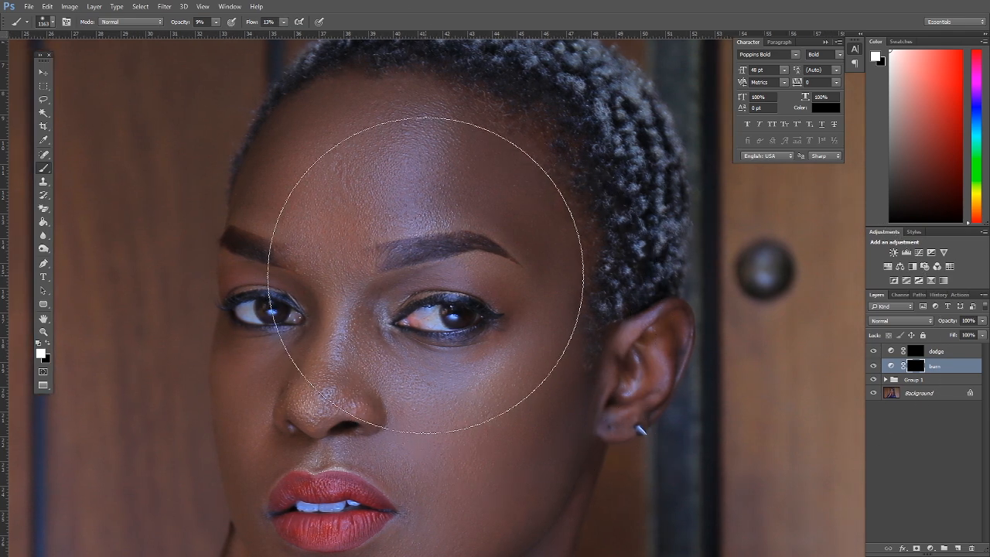
# - Shrink the soft brush for detailed facial shading and target the burn layer's mask
pyautogui.rightClick(429, 275)
pyautogui.moveTo(526, 299); pyautogui.dragTo(504, 301)
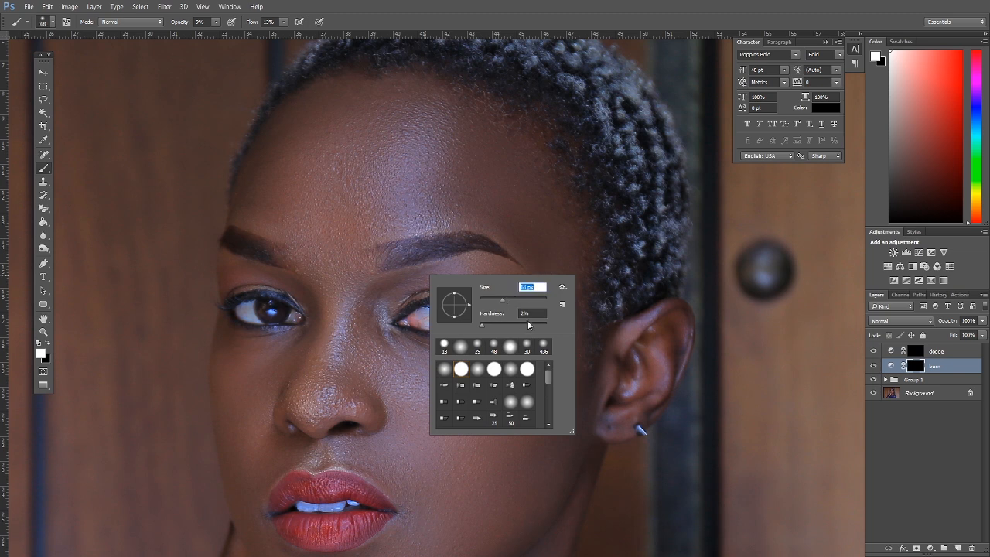
pyautogui.click(916, 367)
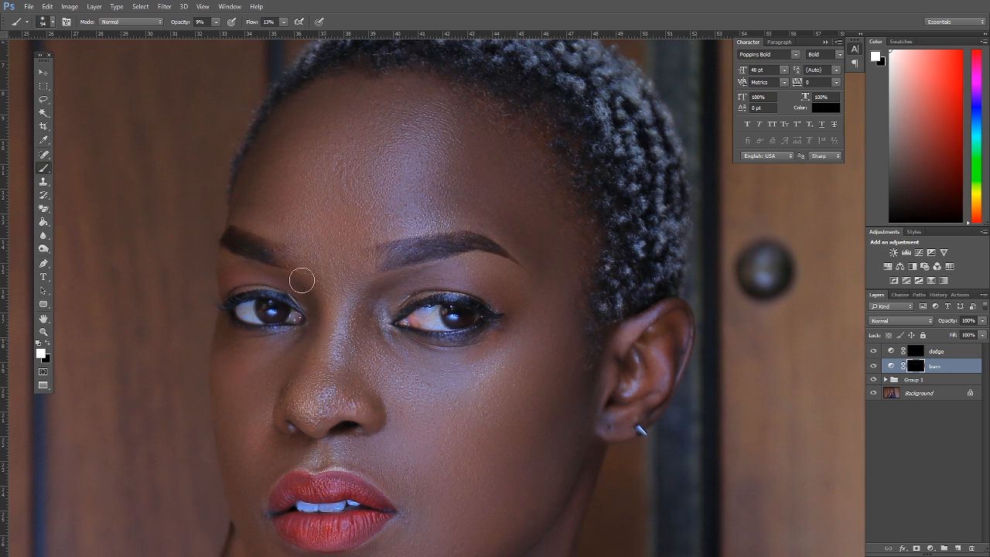
# - Set the brush size to 170 px and paint burn shading along the side of the nose
pyautogui.scroll(-3, 368, 361)
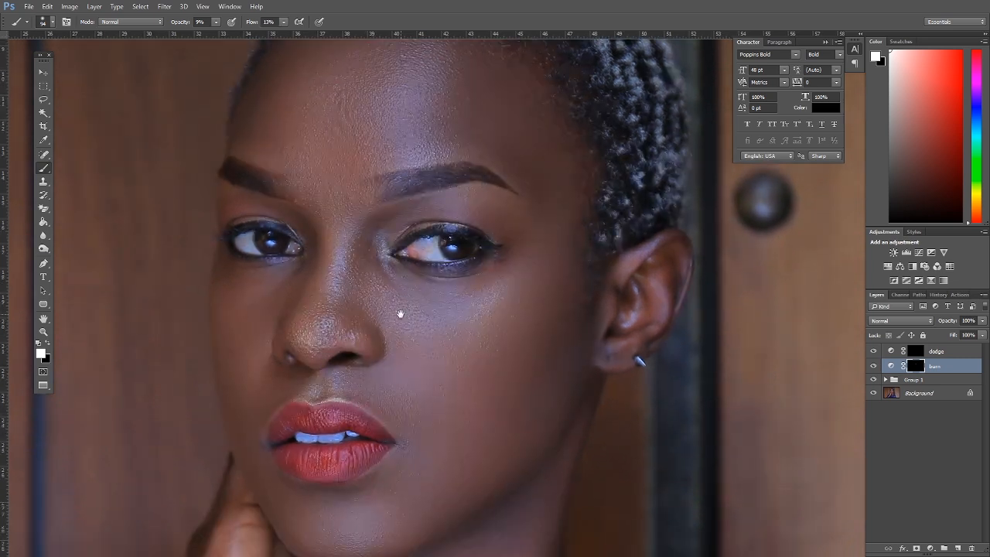
pyautogui.rightClick(360, 272)
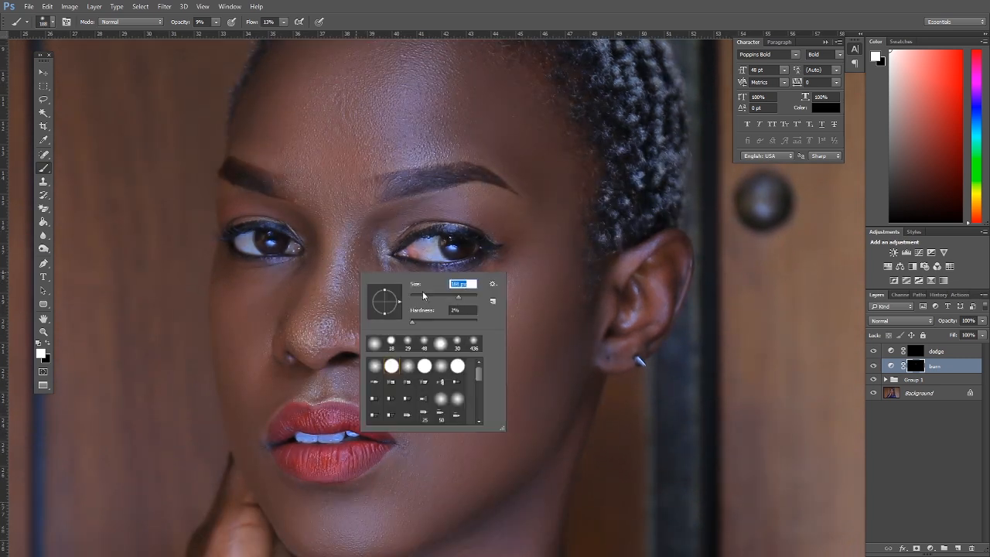
pyautogui.click(374, 219)
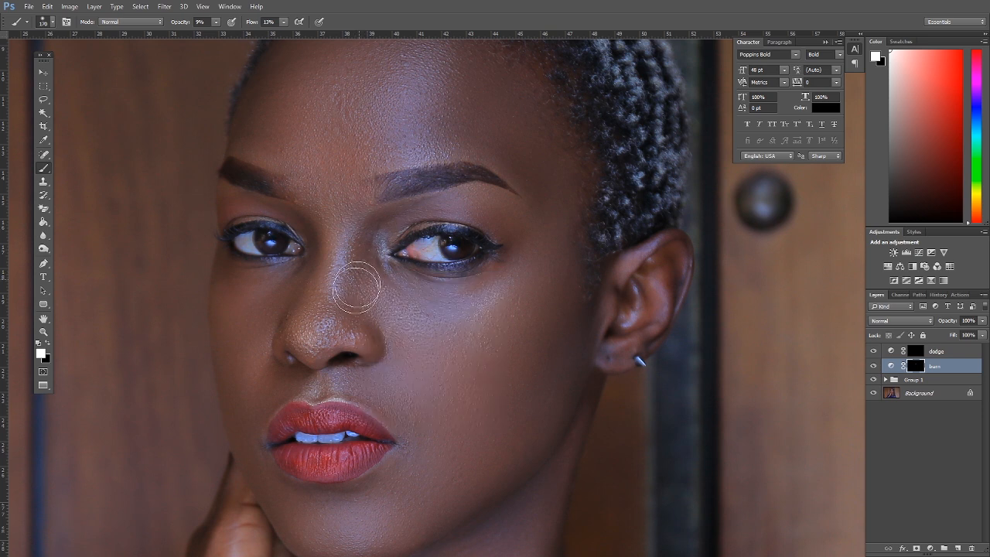
pyautogui.moveTo(591, 399); pyautogui.dragTo(585, 353)
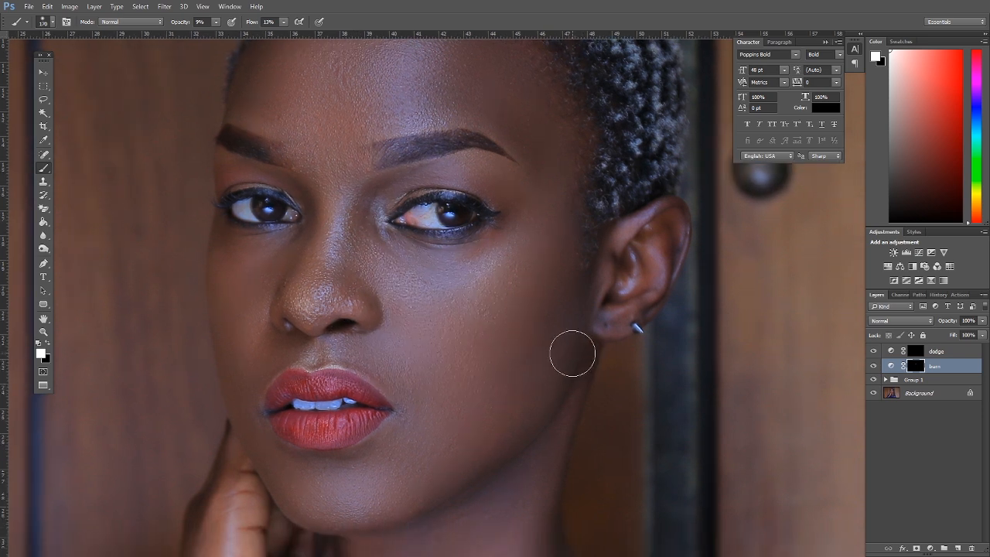
# - Set the brush size to 235 px and paint burn shading along the outer cheek beside the ear and down to the jaw
pyautogui.rightClick(552, 310)
pyautogui.moveTo(650, 333); pyautogui.dragTo(652, 333)
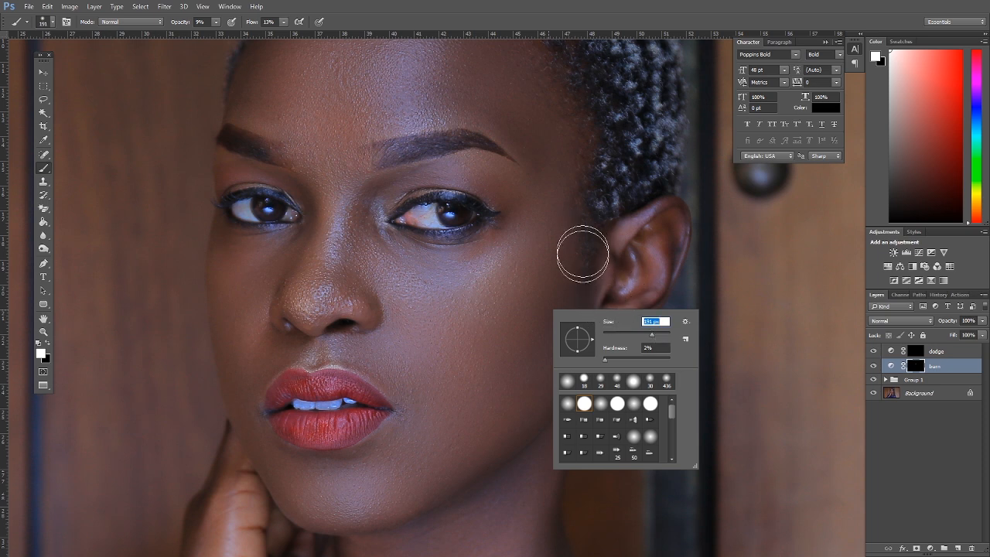
pyautogui.moveTo(654, 333); pyautogui.dragTo(656, 333)
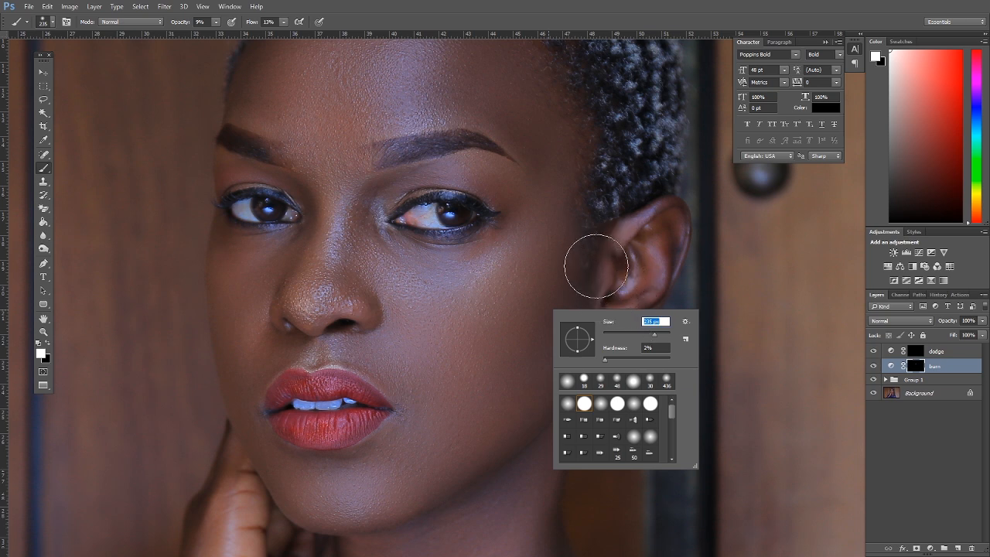
pyautogui.press('Return')
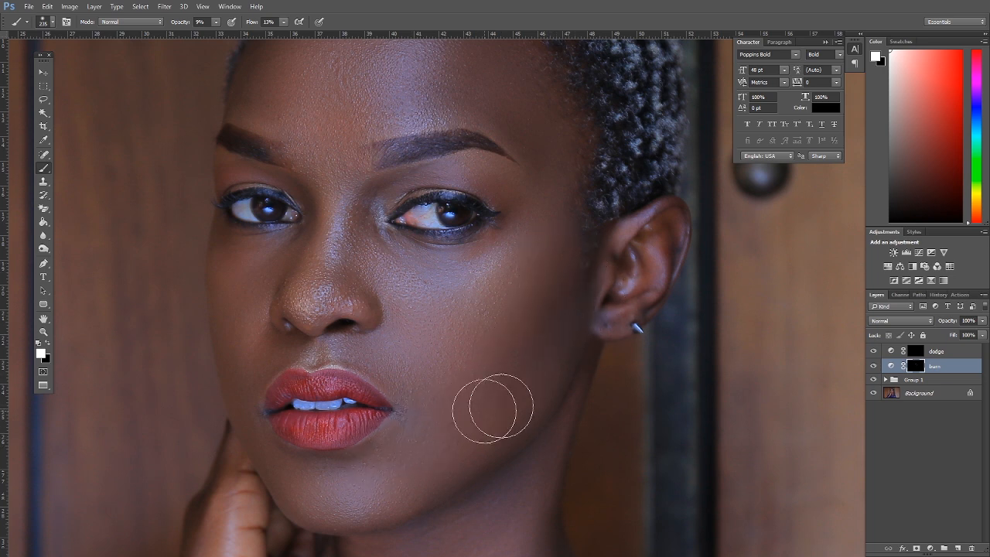
# - Set the brush size to 179 px and burn the far cheek, the temples along the hairline and the jawline
pyautogui.rightClick(317, 327)
pyautogui.moveTo(418, 351); pyautogui.dragTo(411, 350)
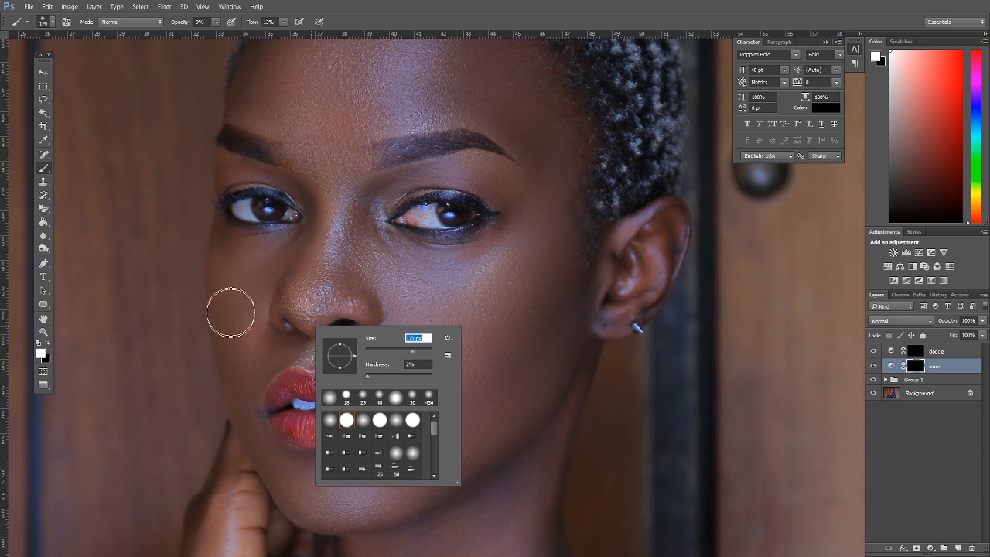
pyautogui.press('Return')
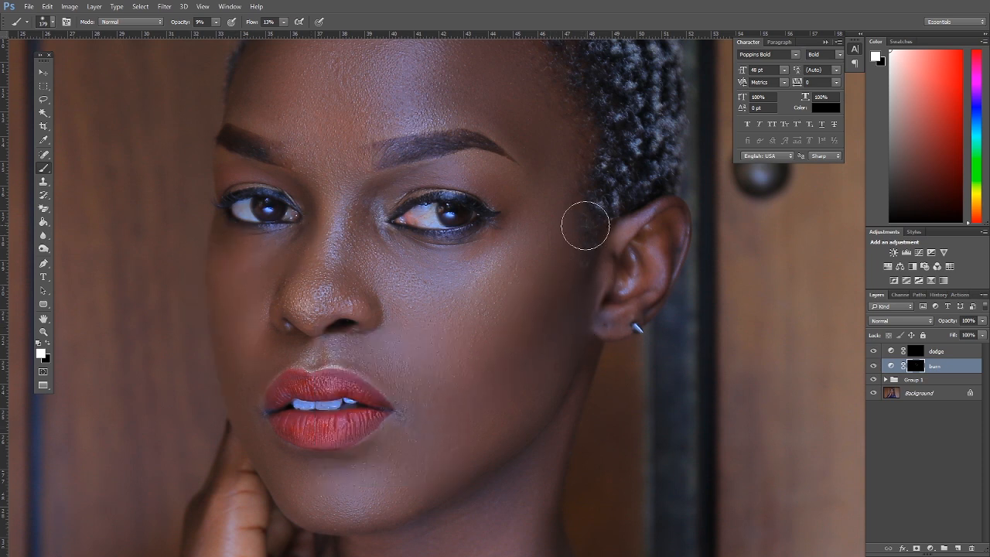
pyautogui.moveTo(535, 240); pyautogui.dragTo(529, 418)
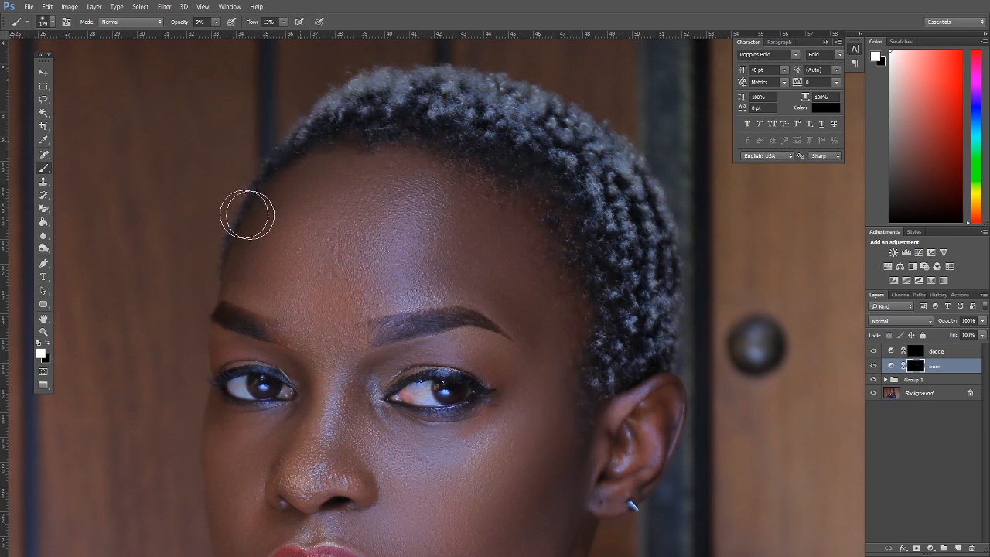
pyautogui.scroll(-5, 569, 278)
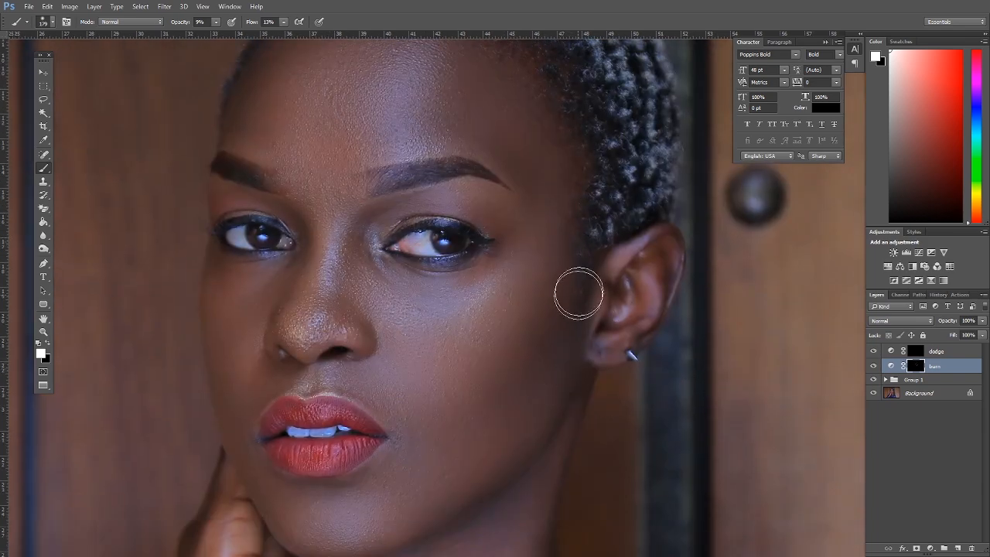
pyautogui.moveTo(434, 508); pyautogui.dragTo(483, 443)
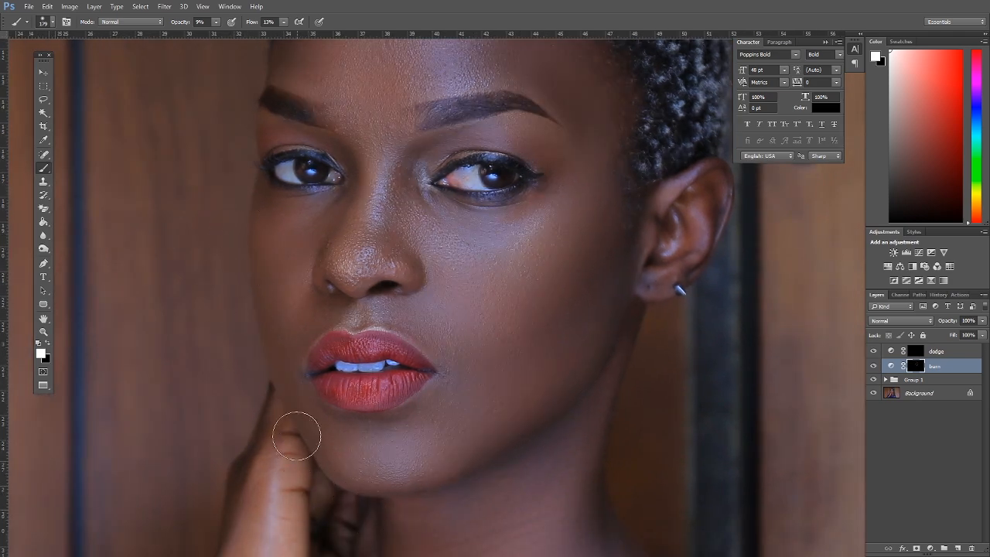
pyautogui.moveTo(332, 393); pyautogui.dragTo(350, 553)
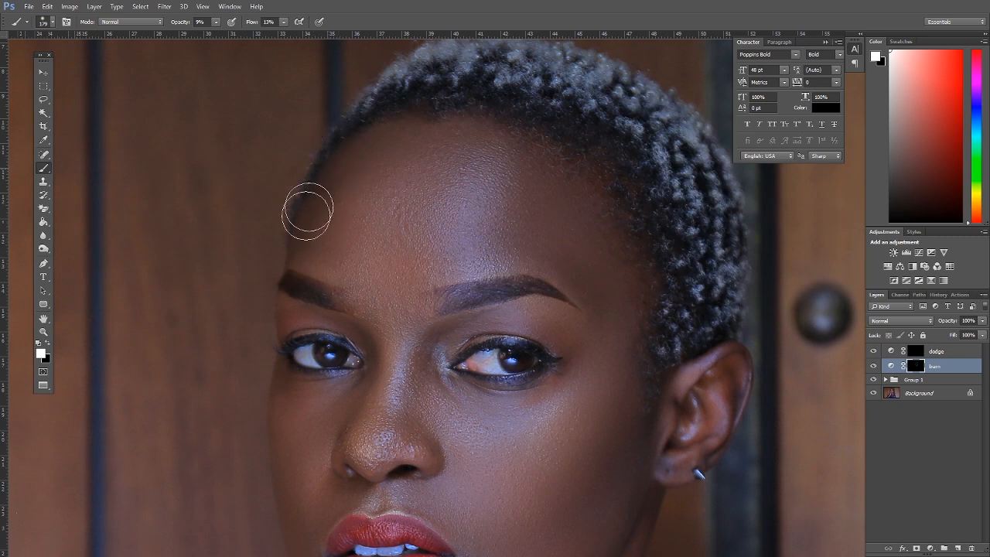
# - Set the brush size to 142 px and burn the smaller shadow areas beside the nose and eye
pyautogui.rightClick(490, 414)
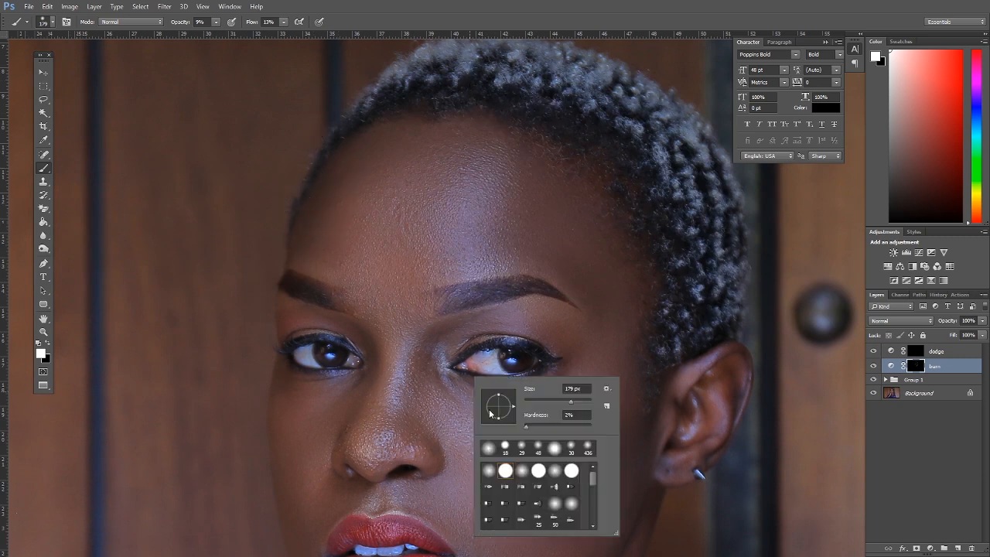
pyautogui.click(566, 403)
pyautogui.click(419, 436)
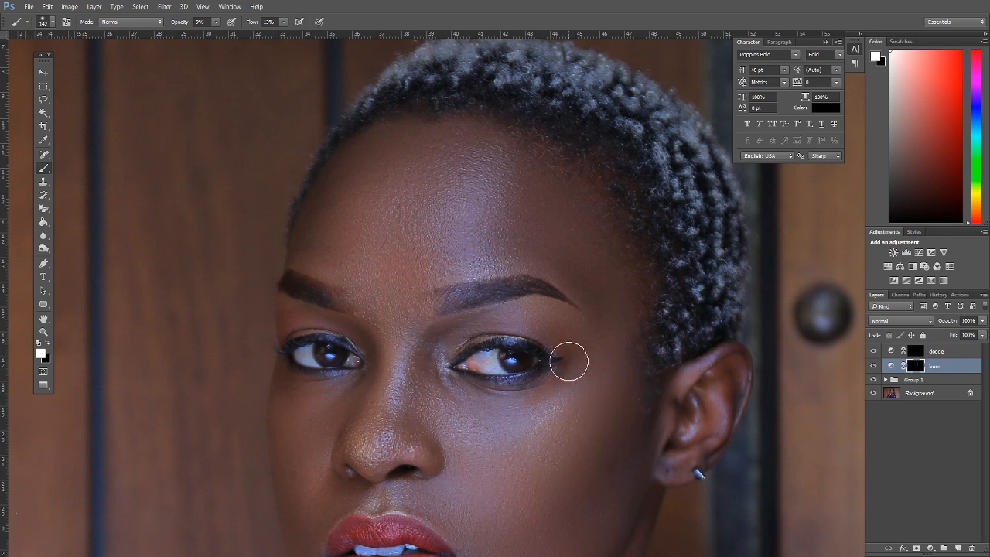
# - Target the dodge layer's mask, set the brush size to 94 px and brighten the nose bridge and the area between the brows
pyautogui.click(922, 352)
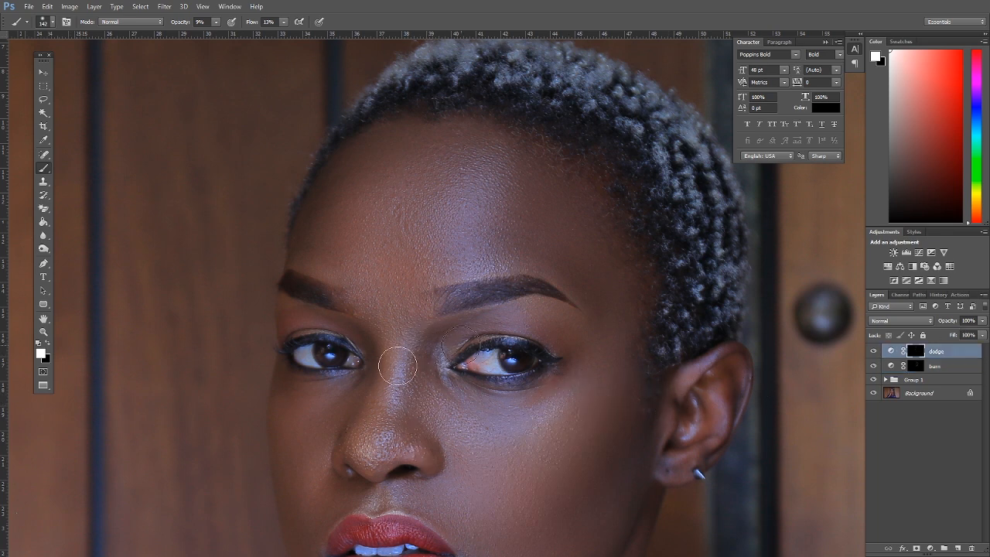
pyautogui.rightClick(409, 338)
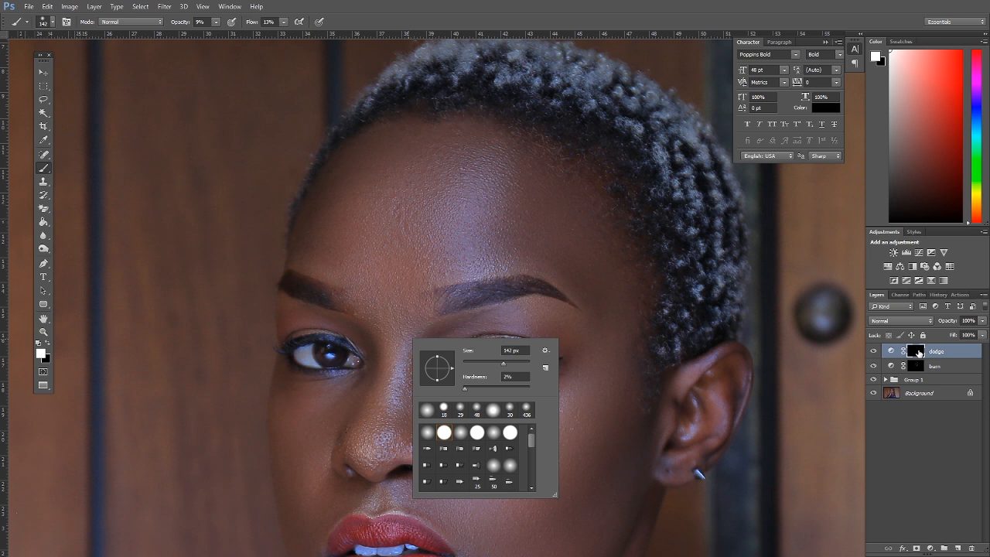
pyautogui.press('Escape')
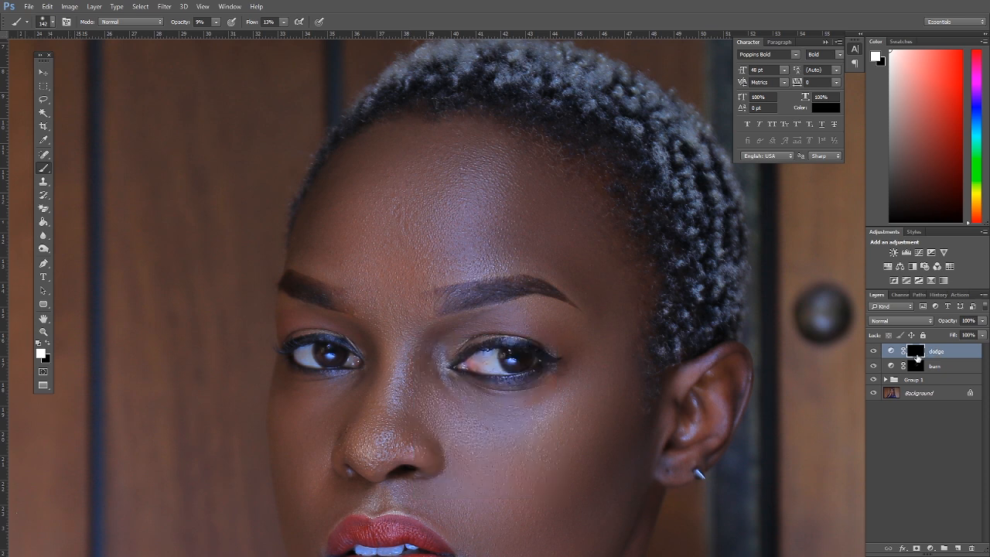
pyautogui.rightClick(425, 358)
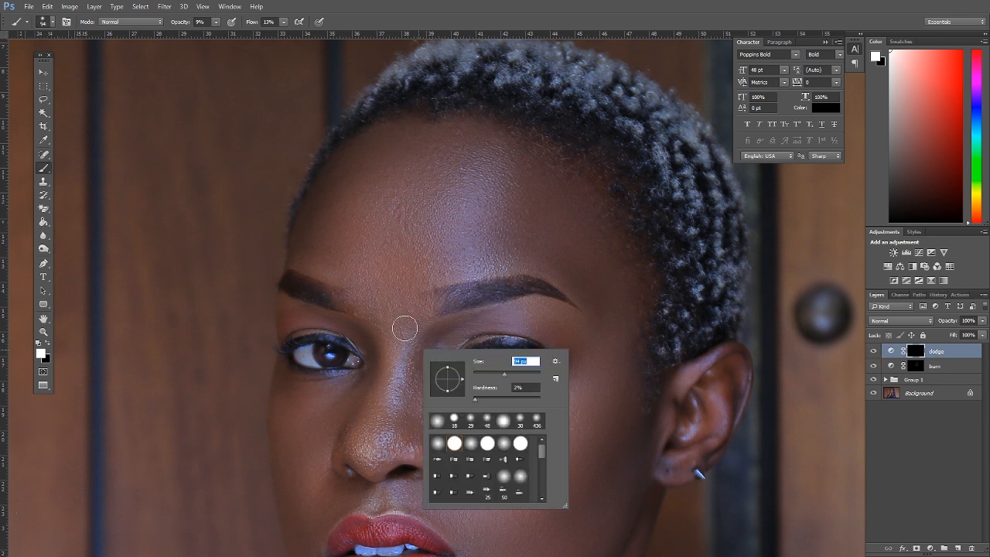
pyautogui.press('Escape')
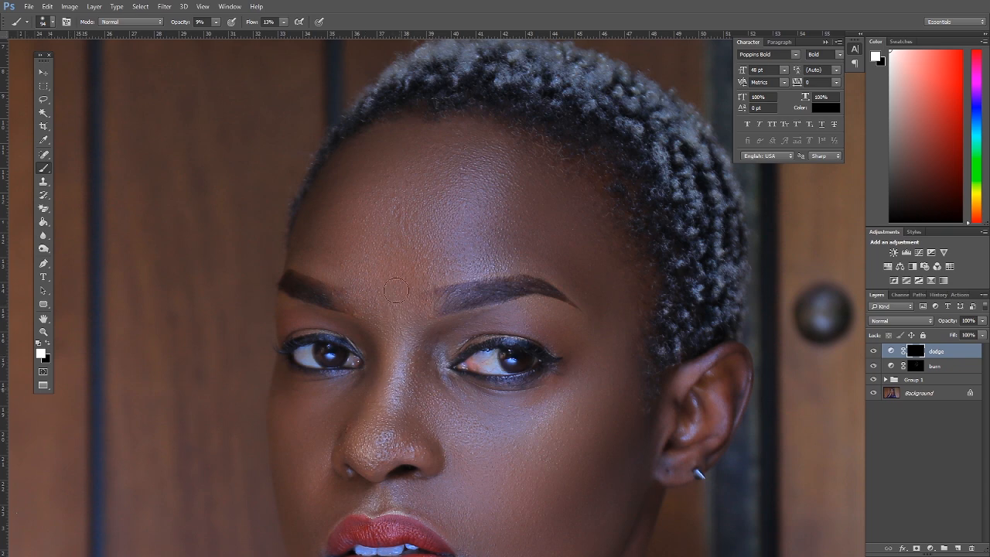
# - Set the brush size to 160 px and paint dodge highlights on the cheeks under the eyes
pyautogui.scroll(-3, 396, 334)
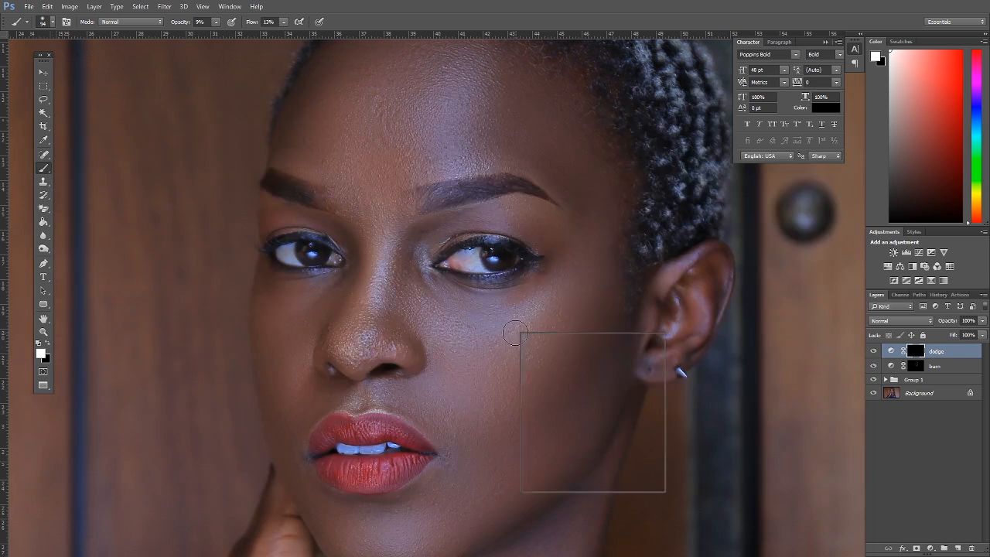
pyautogui.rightClick(519, 332)
pyautogui.press('Escape')
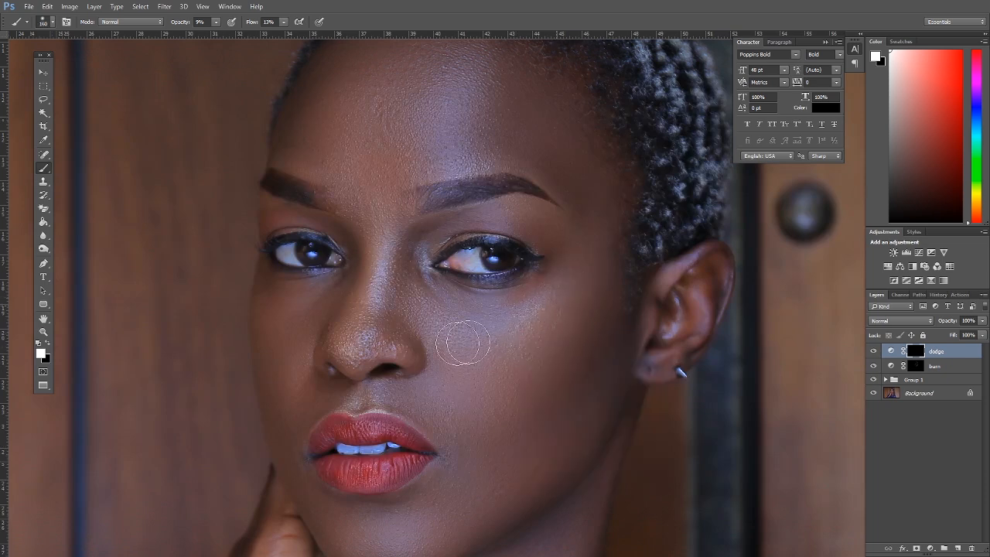
pyautogui.moveTo(467, 366); pyautogui.dragTo(480, 318)
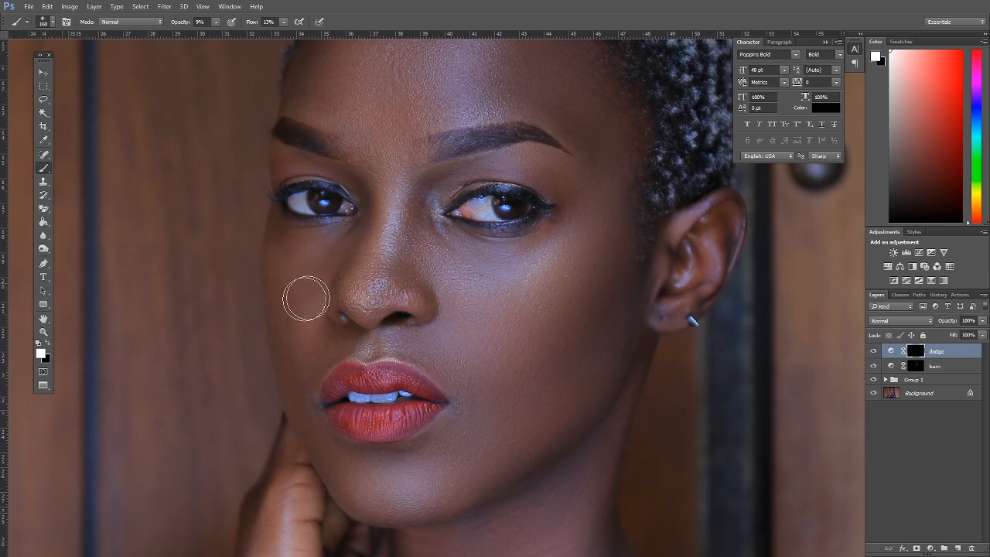
# - Set the brush size to 328 px and dodge the centre of the forehead above the brows
pyautogui.moveTo(417, 164); pyautogui.dragTo(371, 325)
pyautogui.rightClick(357, 214)
pyautogui.moveTo(403, 164)
pyautogui.mouseDown()
pyautogui.moveTo(425, 205)
pyautogui.moveTo(417, 267)
pyautogui.moveTo(427, 276)
pyautogui.moveTo(338, 222)
pyautogui.moveTo(332, 207)
pyautogui.moveTo(317, 277)
pyautogui.mouseUp()
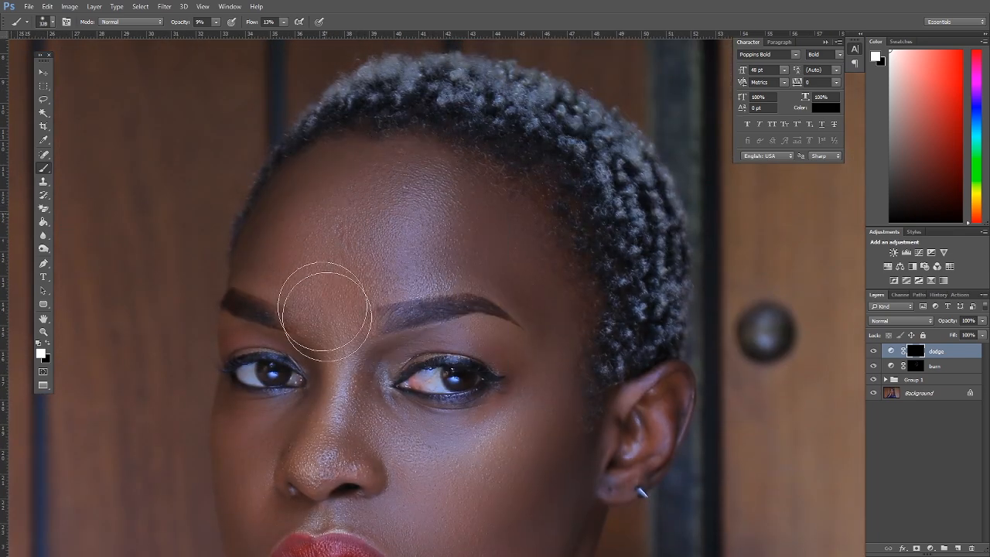
pyautogui.scroll(-10, 376, 185)
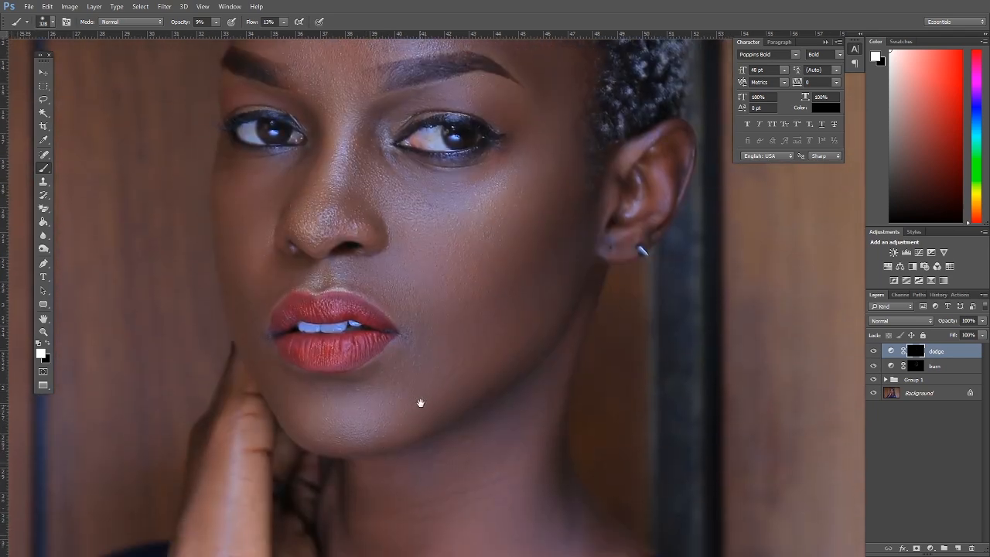
# - Set the brush size to 173 px and dodge the highlight on the chin
pyautogui.rightClick(339, 379)
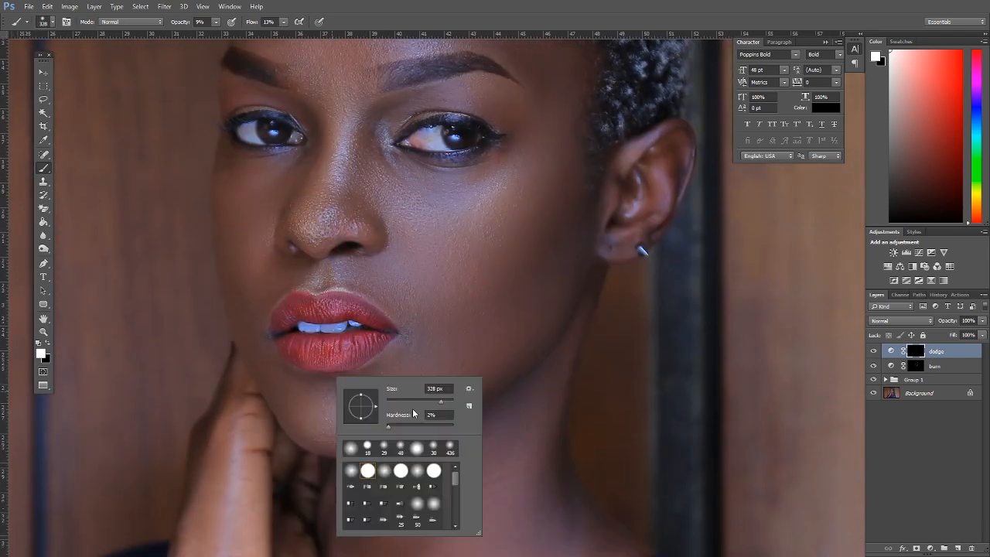
pyautogui.press('Return')
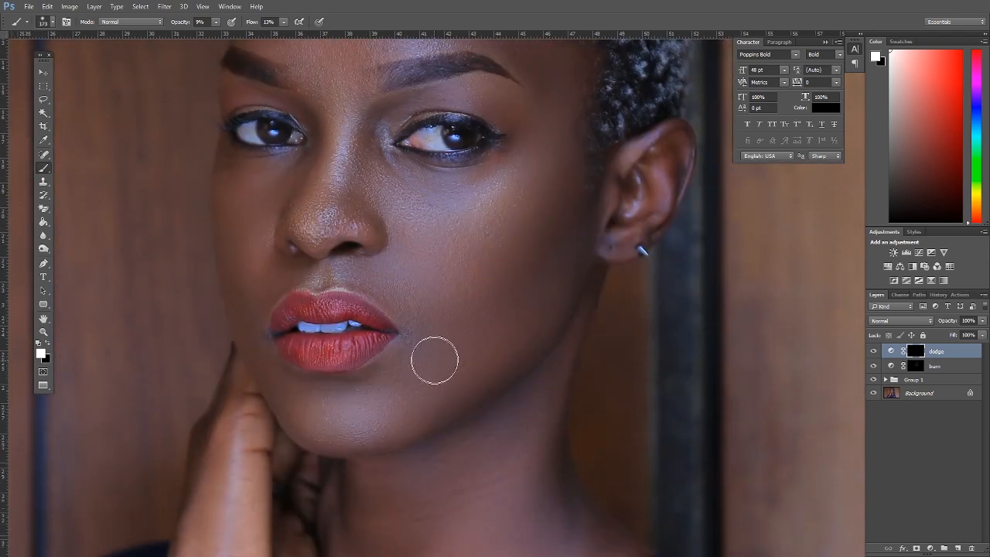
pyautogui.keyDown('alt'); pyautogui.click(474, 312); pyautogui.keyUp('alt')
pyautogui.keyDown('alt'); pyautogui.click(480, 320); pyautogui.keyUp('alt')
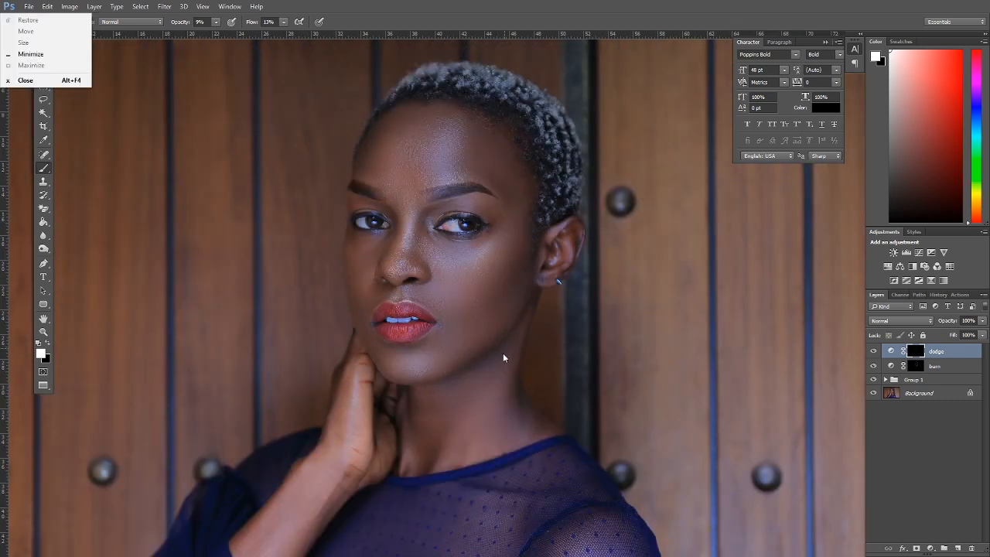
# - Group the dodge and burn layers, name that group bd and rename the retouching group below it skin
pyautogui.keyDown('shift'); pyautogui.click(947, 369); pyautogui.keyUp('shift')
pyautogui.moveTo(947, 369); pyautogui.dragTo(943, 548)
pyautogui.doubleClick(912, 362)
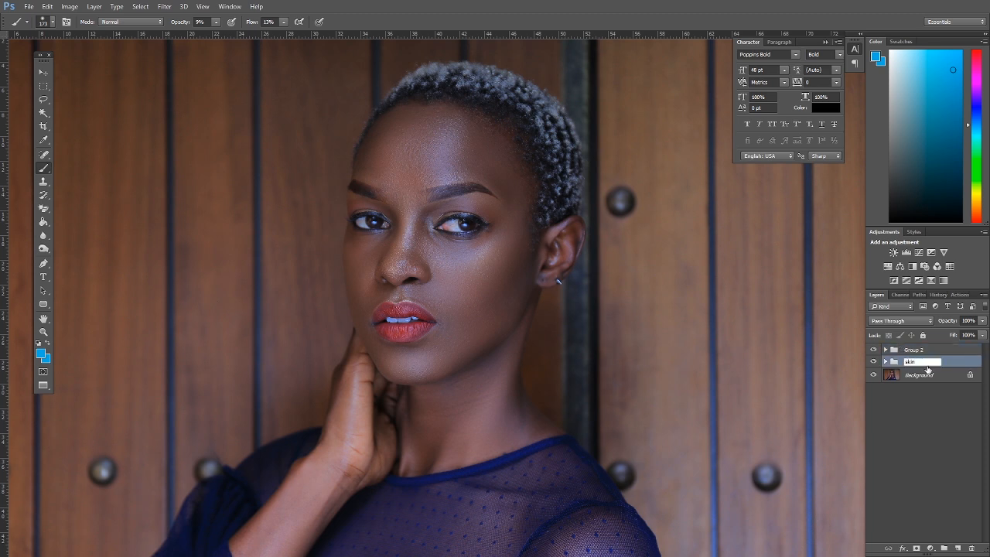
pyautogui.doubleClick(911, 351)
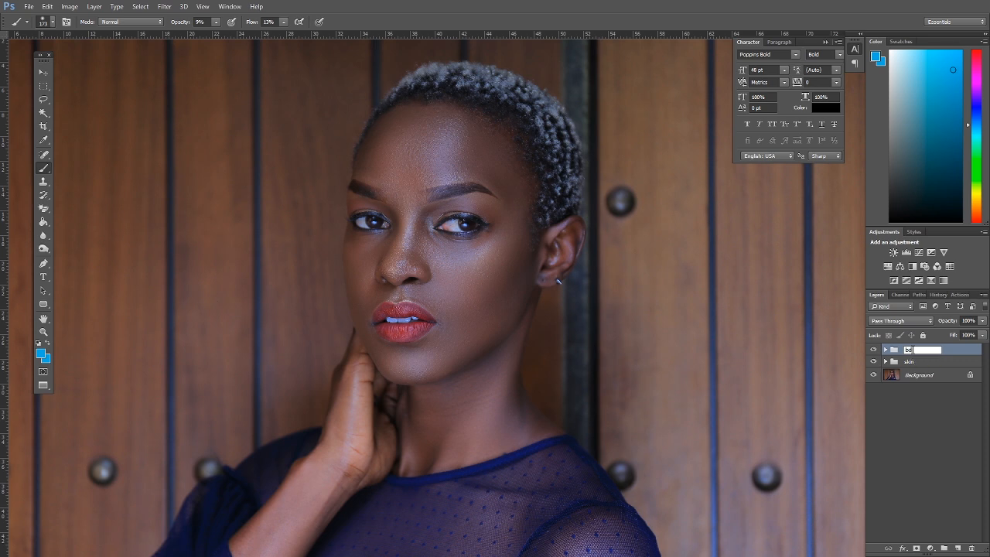
pyautogui.press('Return')
# - Toggle the bd group's visibility repeatedly to compare the portrait with and without the dodging and burning
pyautogui.click(874, 350)
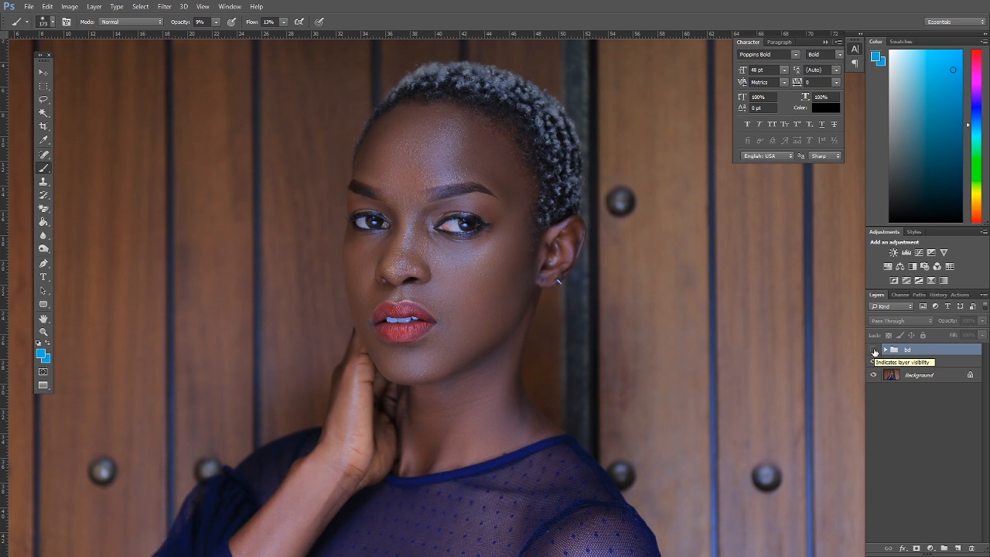
pyautogui.click(874, 350)
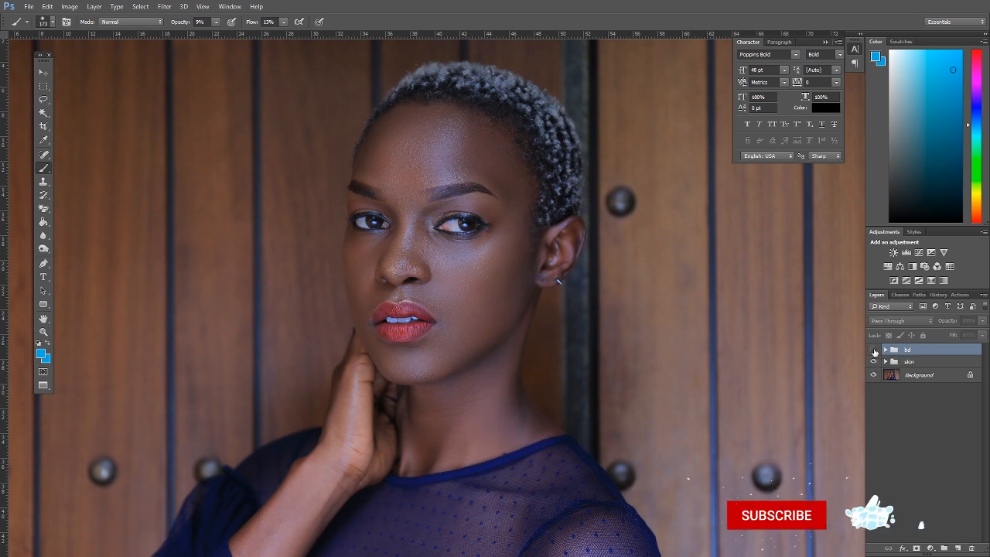
pyautogui.click(874, 350)
pyautogui.click(874, 350)
pyautogui.click(874, 350)
pyautogui.click(874, 351)
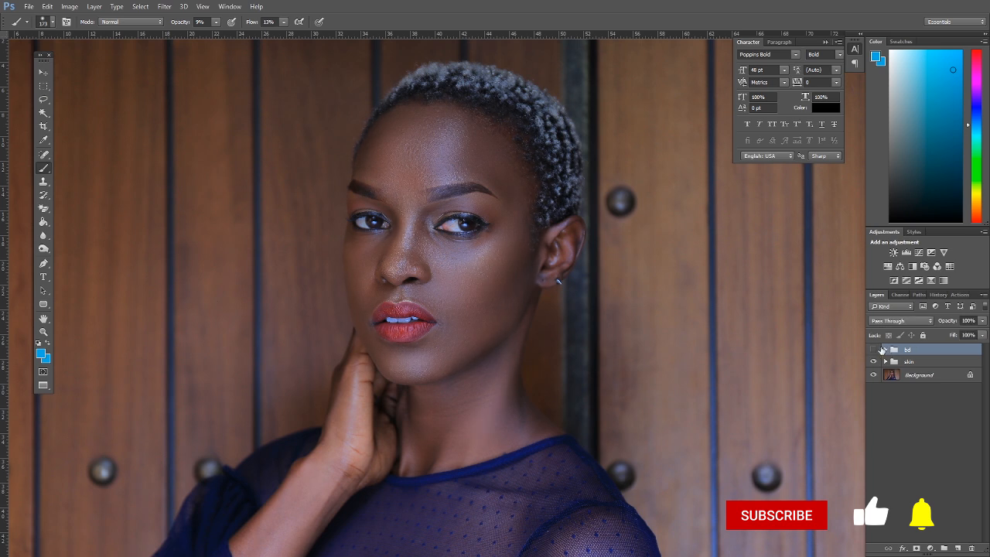
pyautogui.click(875, 351)
# - Target the dodge mask inside the bd group, set the brush size to 117 px and brighten the brow bone area
pyautogui.click(886, 351)
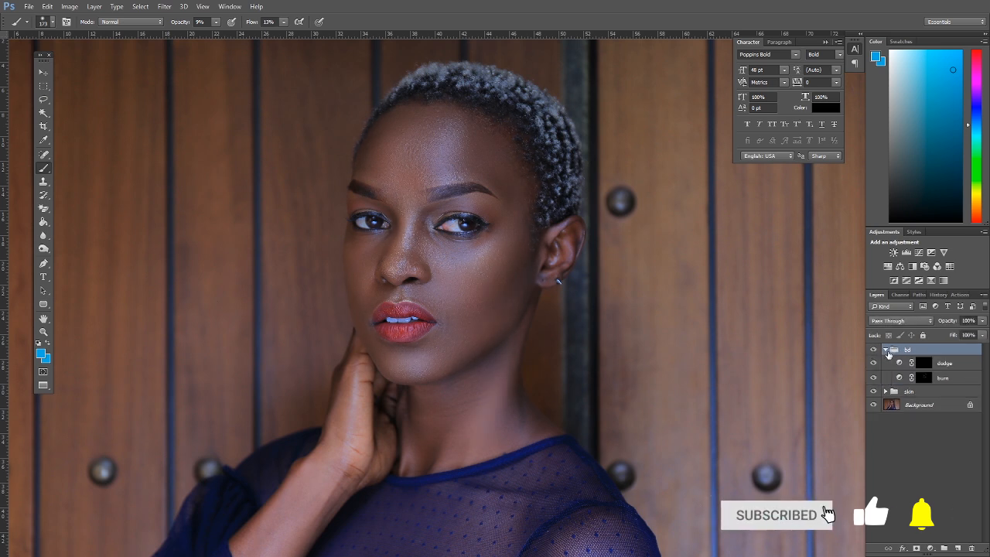
pyautogui.click(925, 363)
pyautogui.rightClick(497, 195)
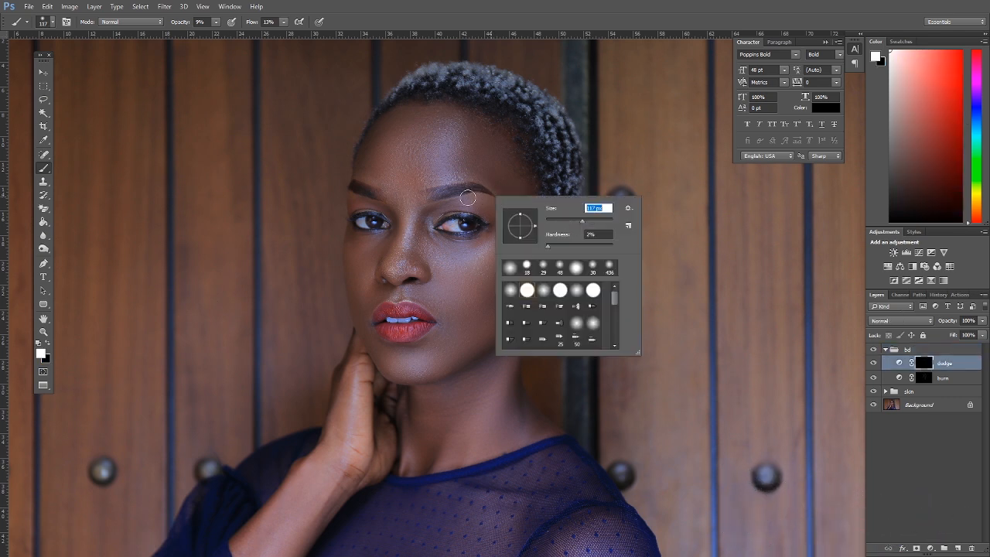
pyautogui.press('Return')
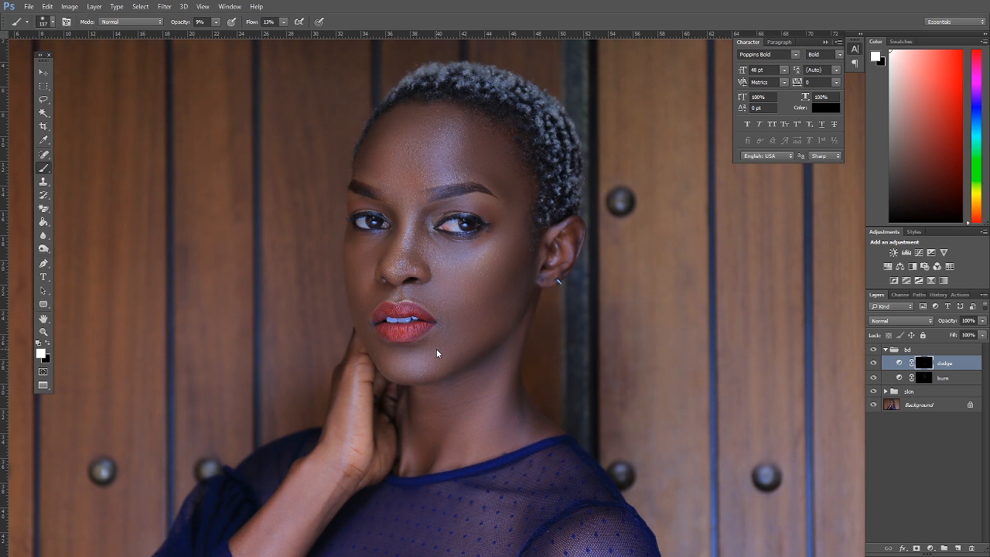
# - Collapse the bd group and zoom in on the face to review the finished retouch
pyautogui.scroll(-4, 436, 349)
pyautogui.press('x')
pyautogui.press('Escape')
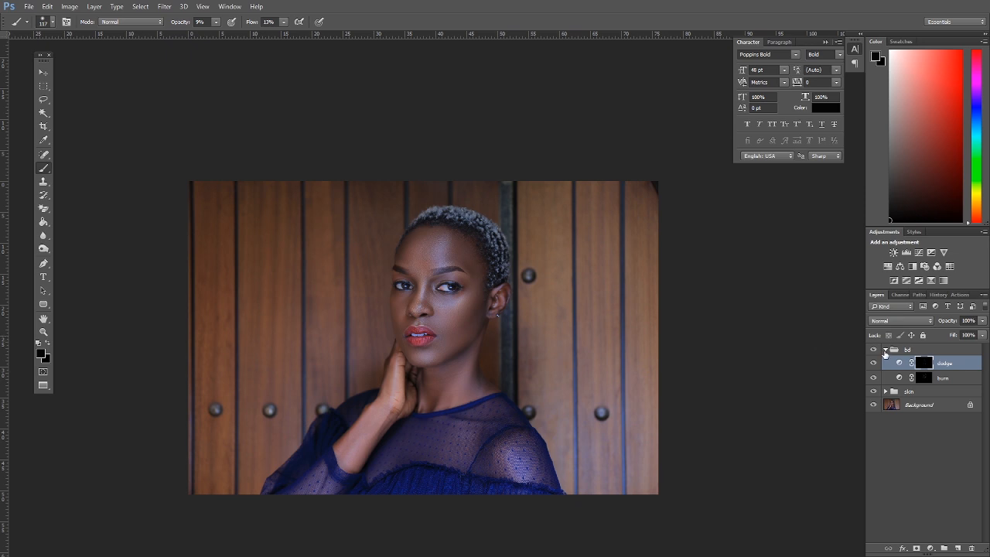
pyautogui.click(885, 349)
pyautogui.click(44, 331)
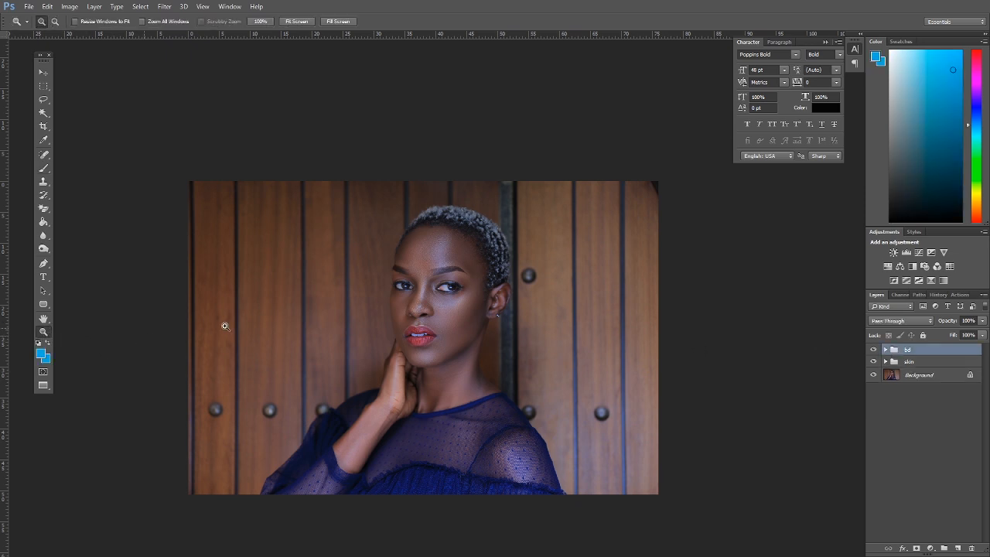
pyautogui.click(414, 277)
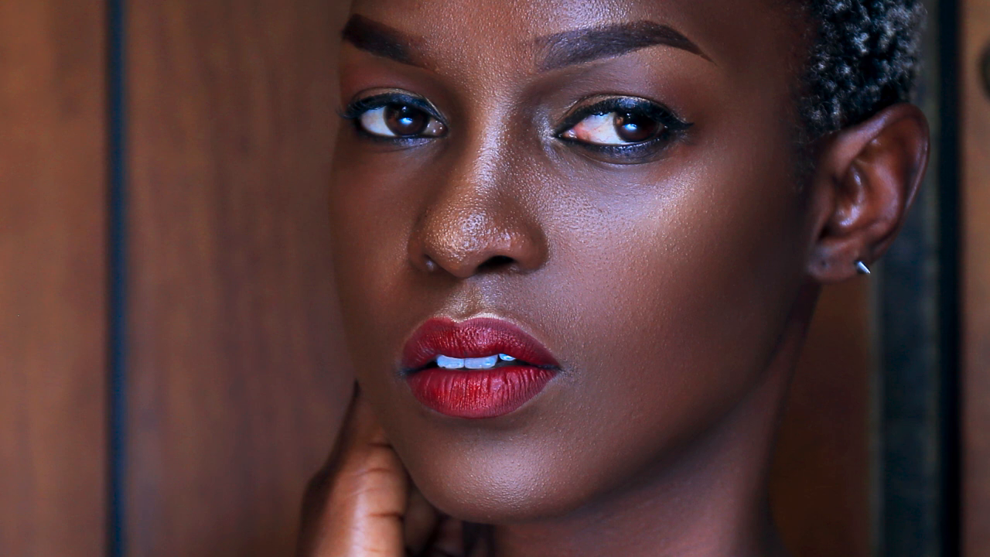